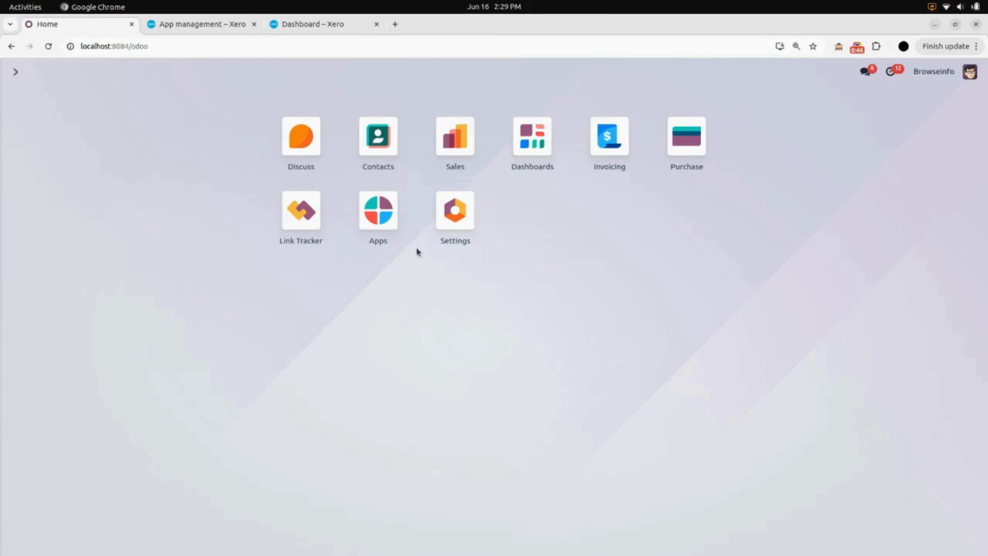
Step: Enable the Xero Connector access right in the admin user's settings
left_click(455, 214)
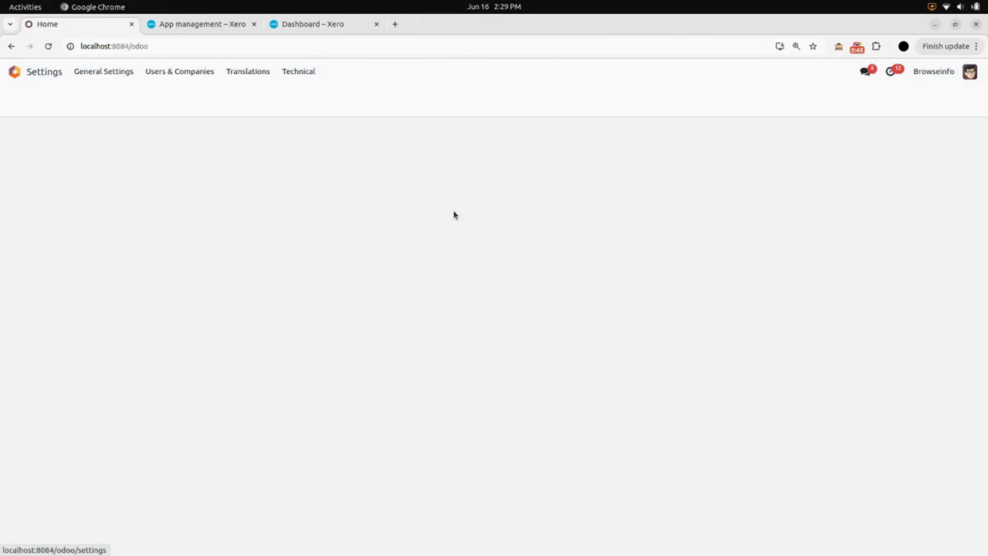
left_click(187, 77)
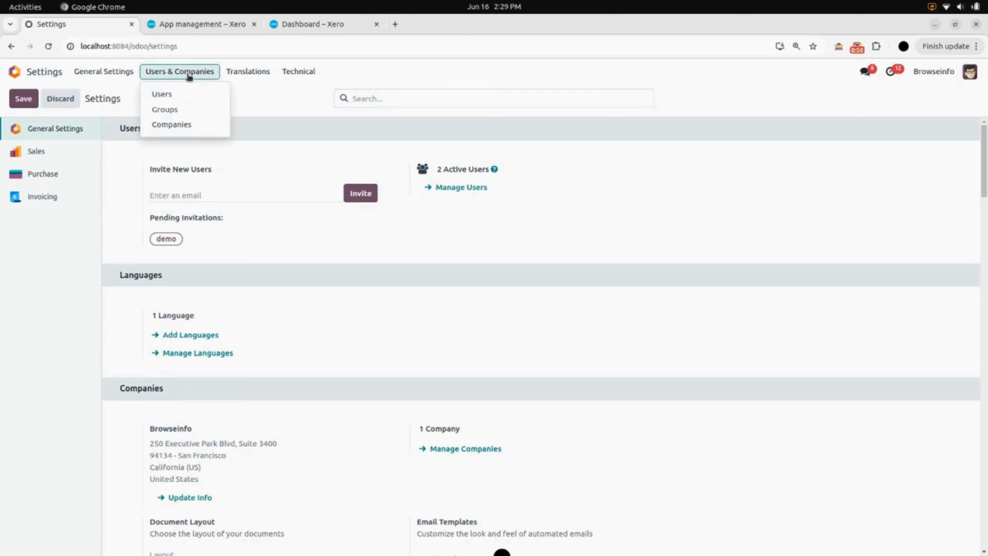
left_click(190, 97)
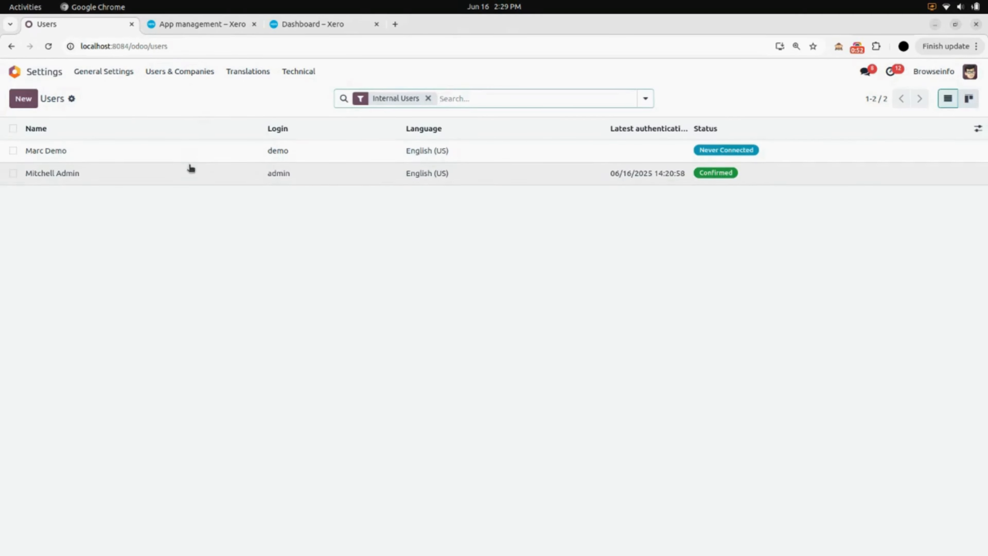
left_click(192, 177)
scroll(285, 354, "down", 10)
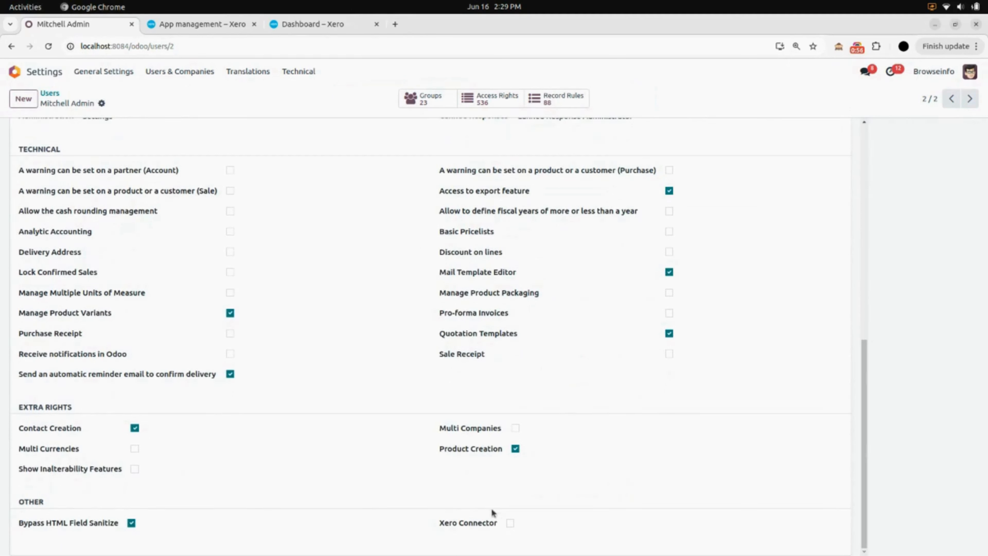
left_click(511, 524)
Step: Return to the home screen, reload it and open the Xero app's connector list
left_click(51, 70)
left_click(49, 46)
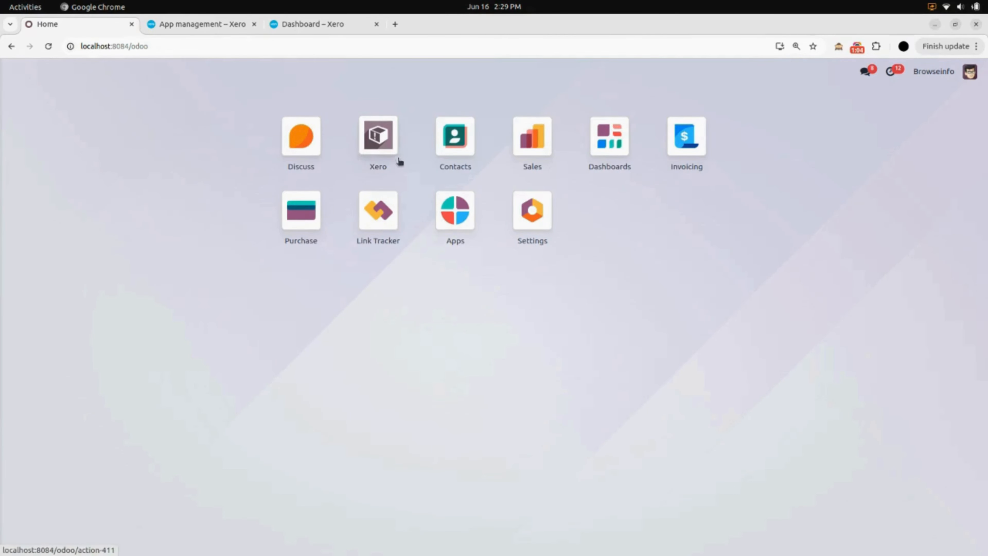
left_click(381, 153)
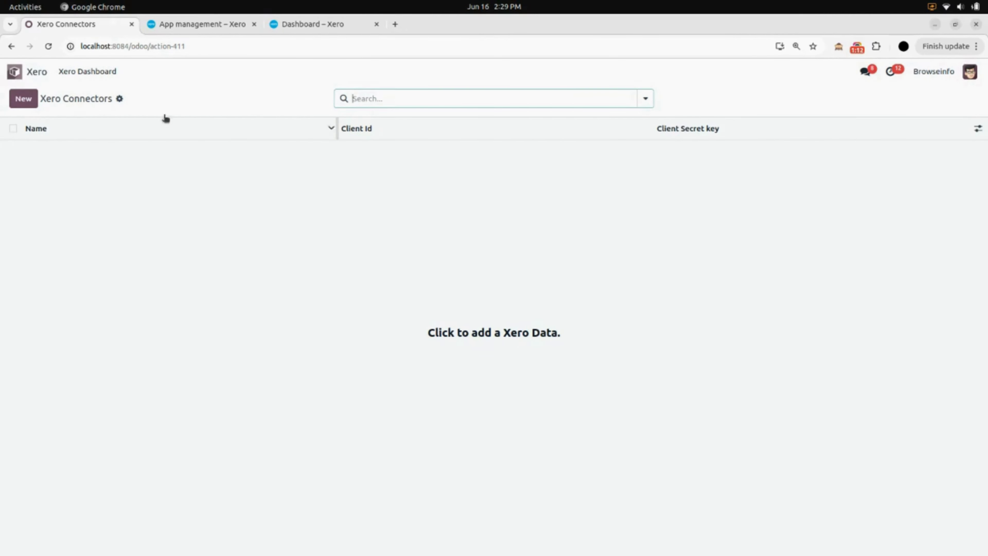
Step: Switch to the Xero developer portal and start adding a new app named "Browseinfo's xero"
left_click(305, 26)
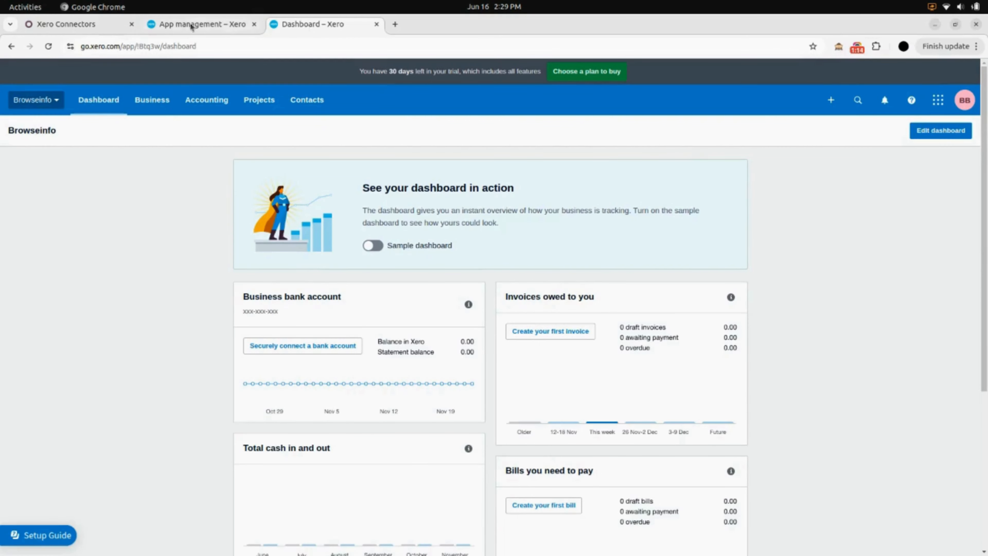
left_click(179, 26)
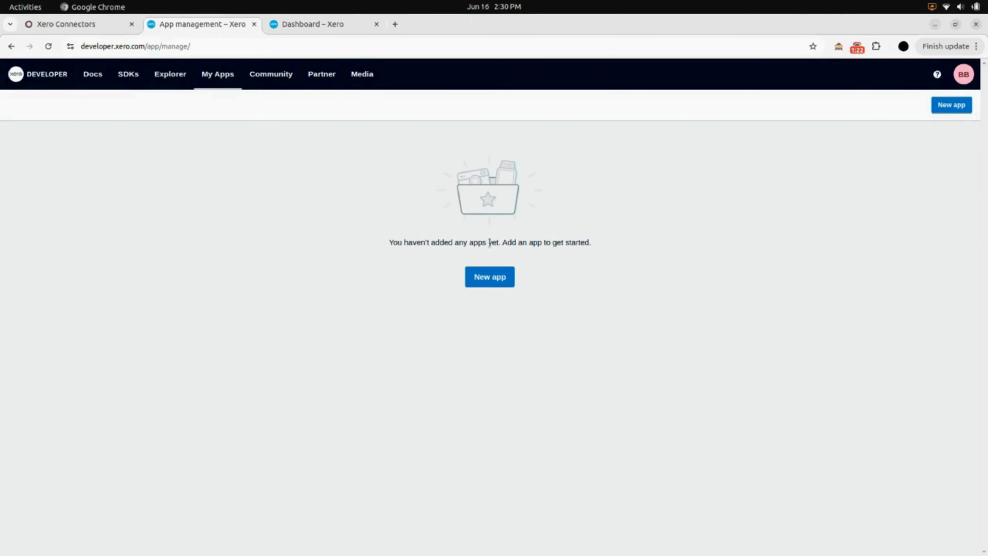
left_click(494, 283)
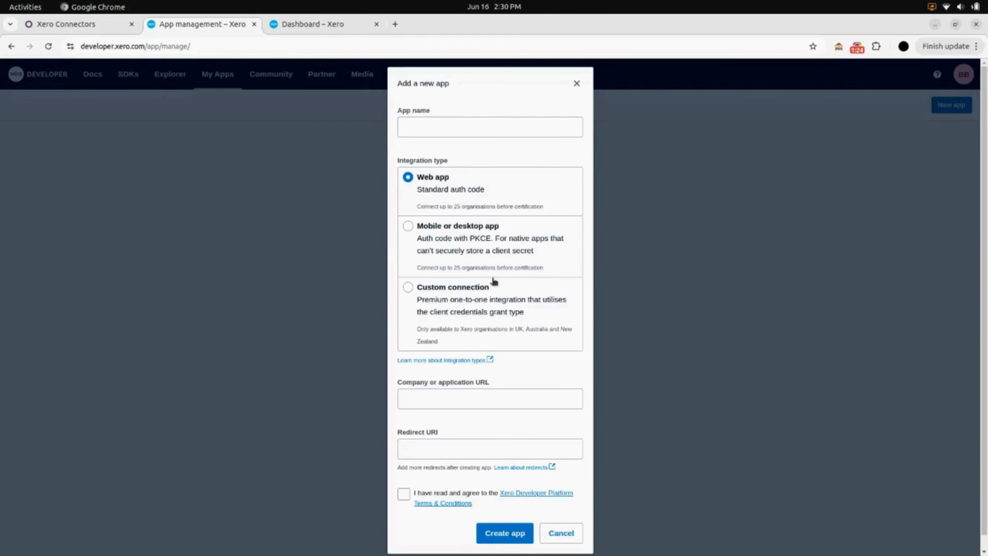
left_click(416, 128)
type("B")
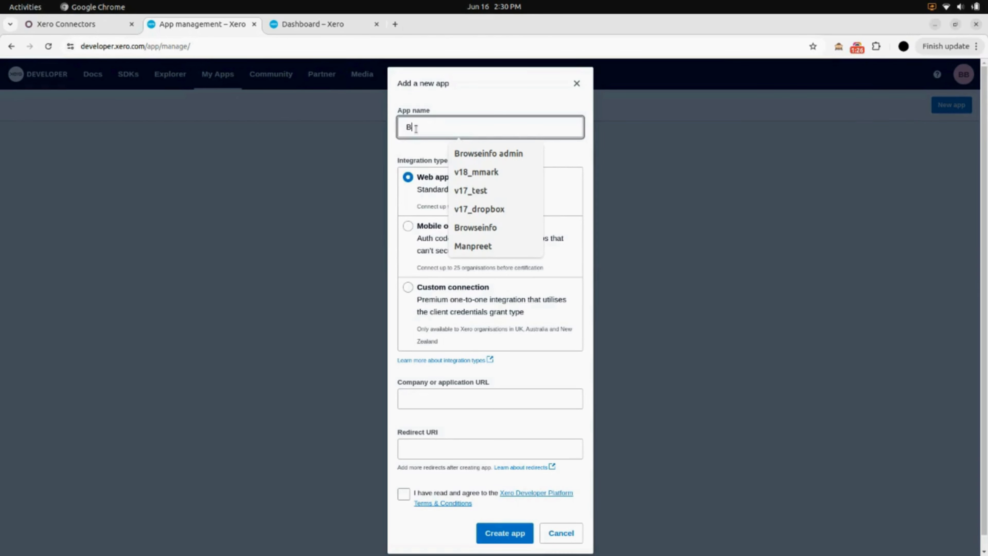
type("rowsein")
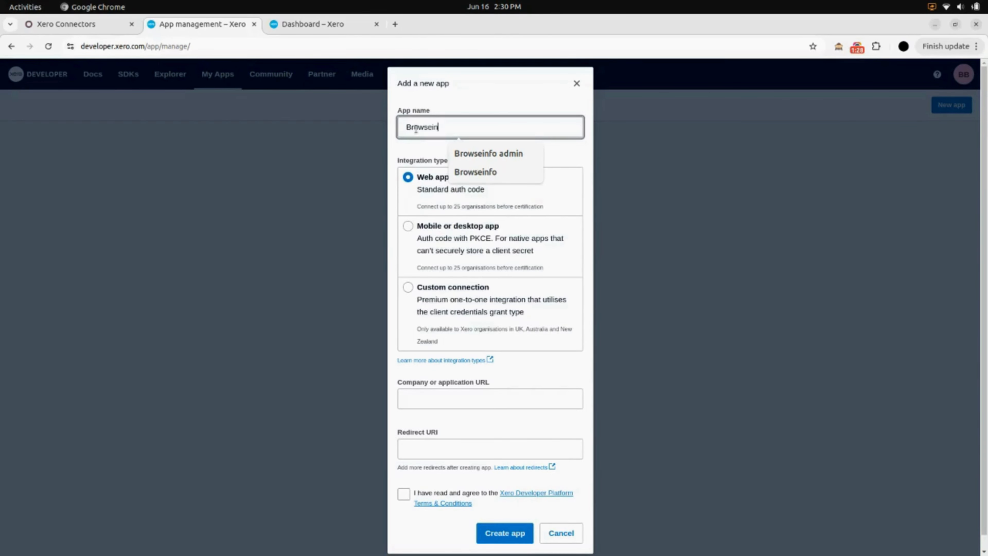
type("fo's xero")
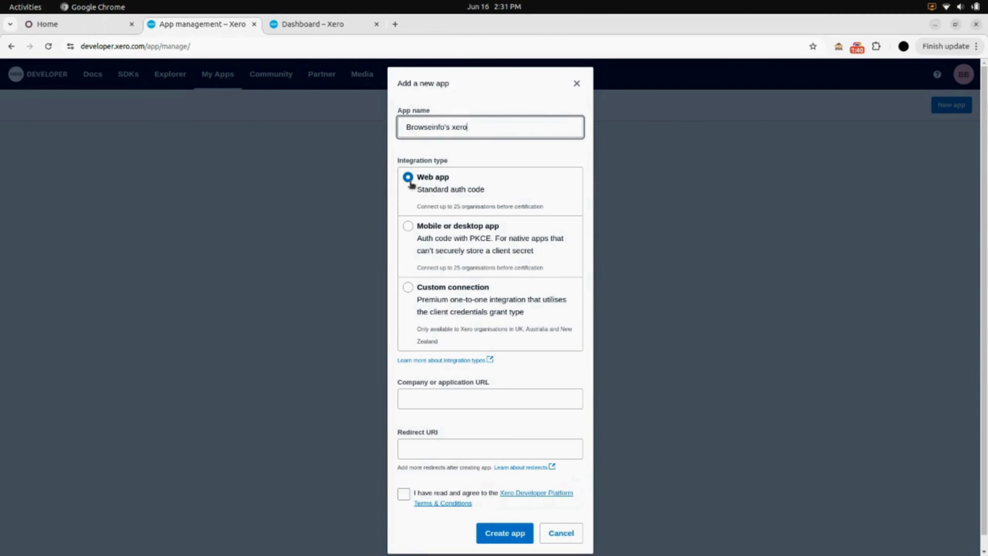
scroll(501, 386, "down", 1)
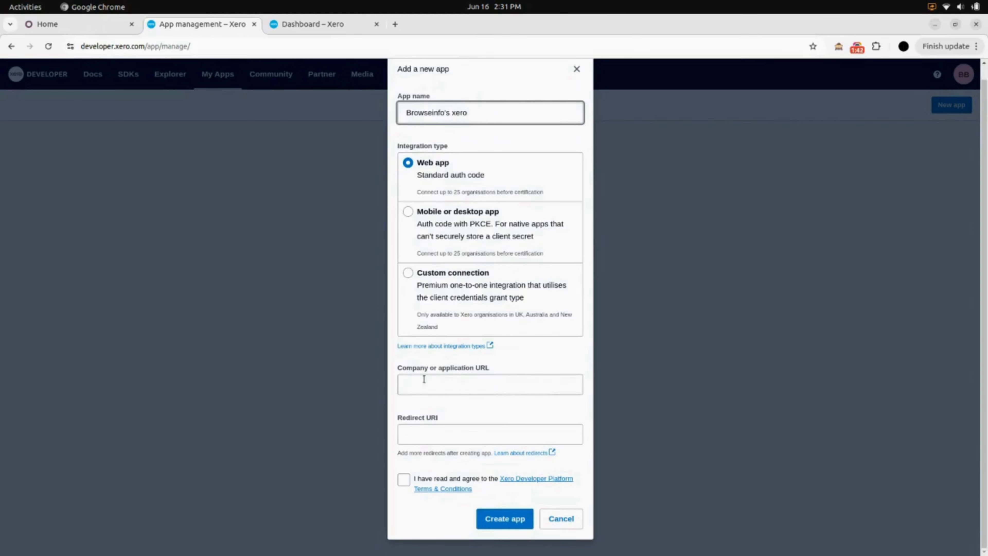
left_click(482, 388)
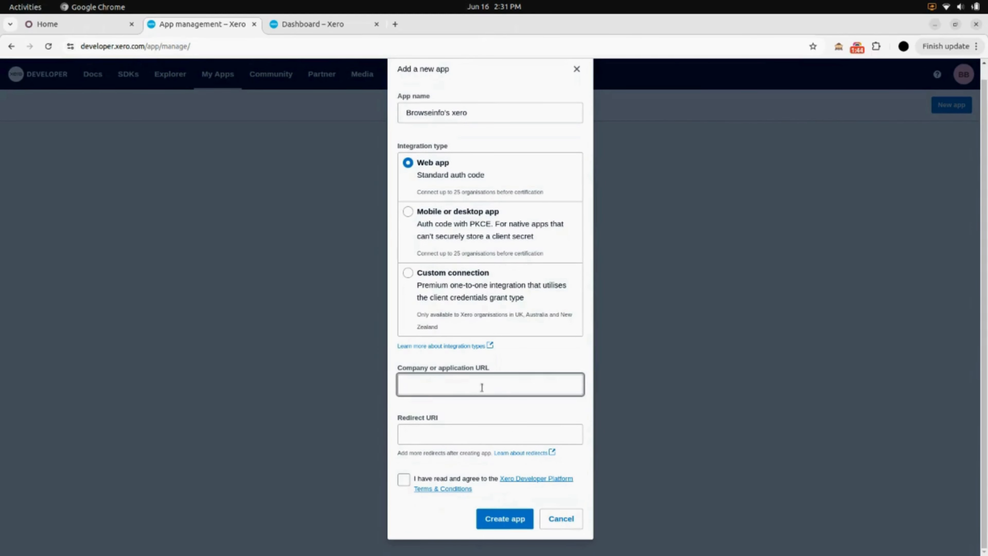
type("http://localhost:8084/odoo")
left_click_drag(513, 384, 476, 385)
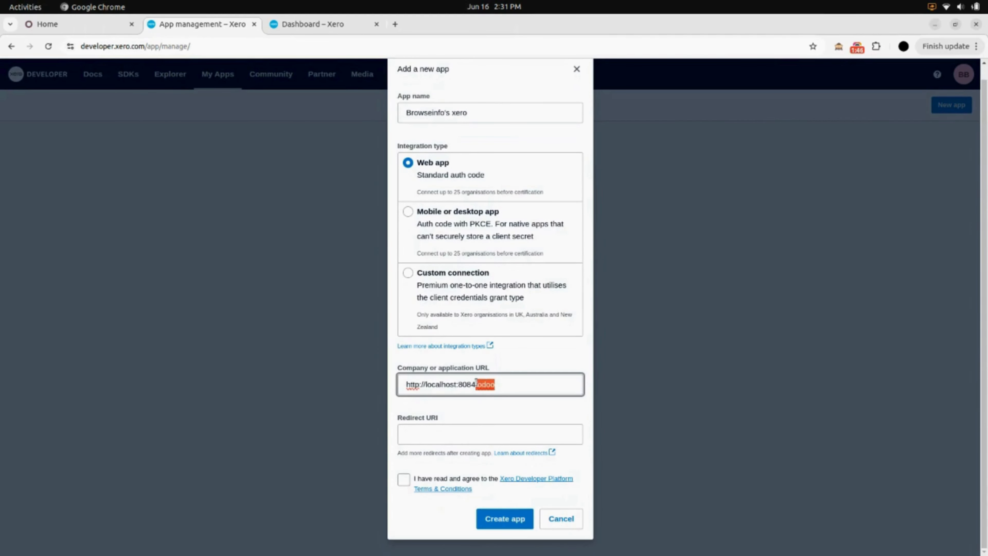
key("BackSpace")
type("/home/xer")
left_click(426, 436)
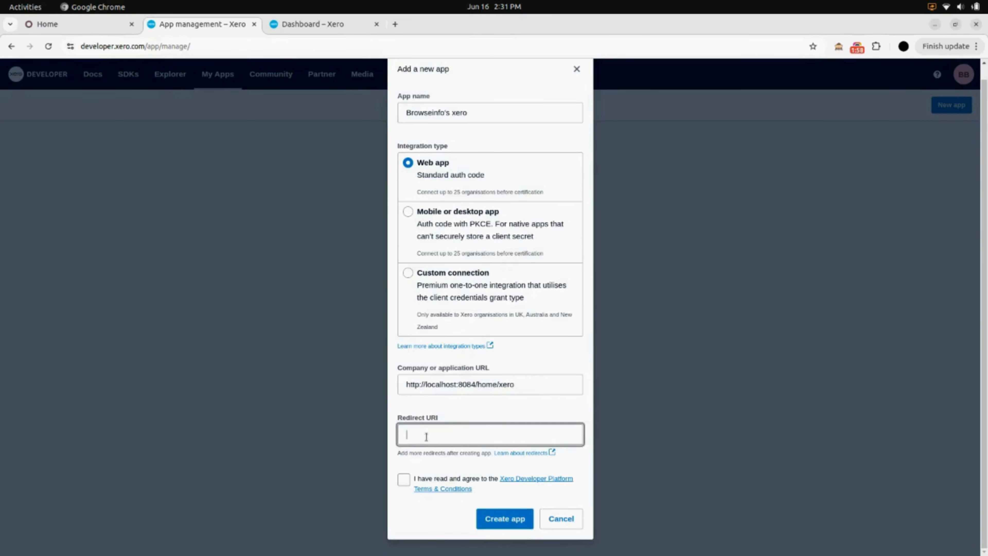
type("http://localhost:8084/home")
key("BackSpace")
key("BackSpace")
key("BackSpace")
key("BackSpace")
type("o")
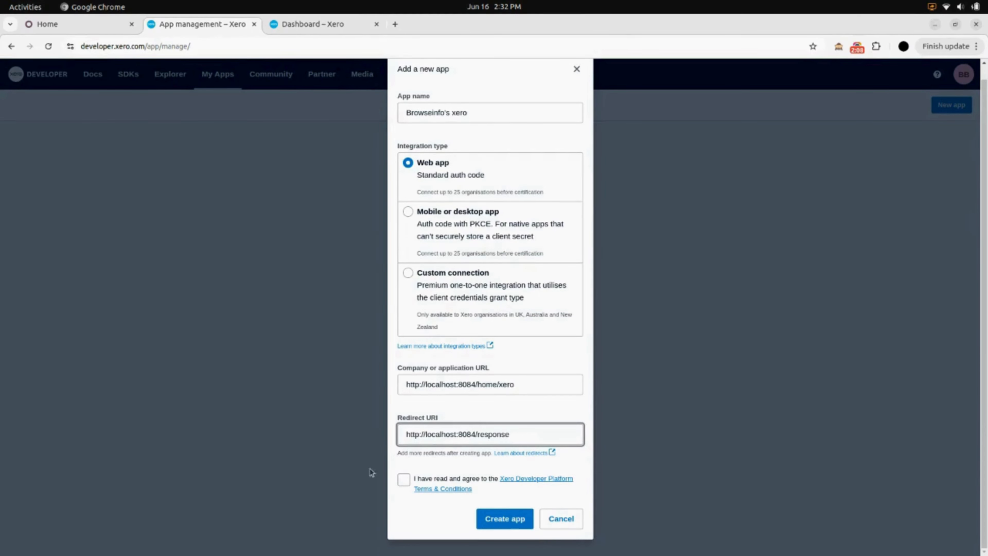
Step: Create the app with the developer platform terms accepted, and generate a client secret in its configuration
left_click(403, 479)
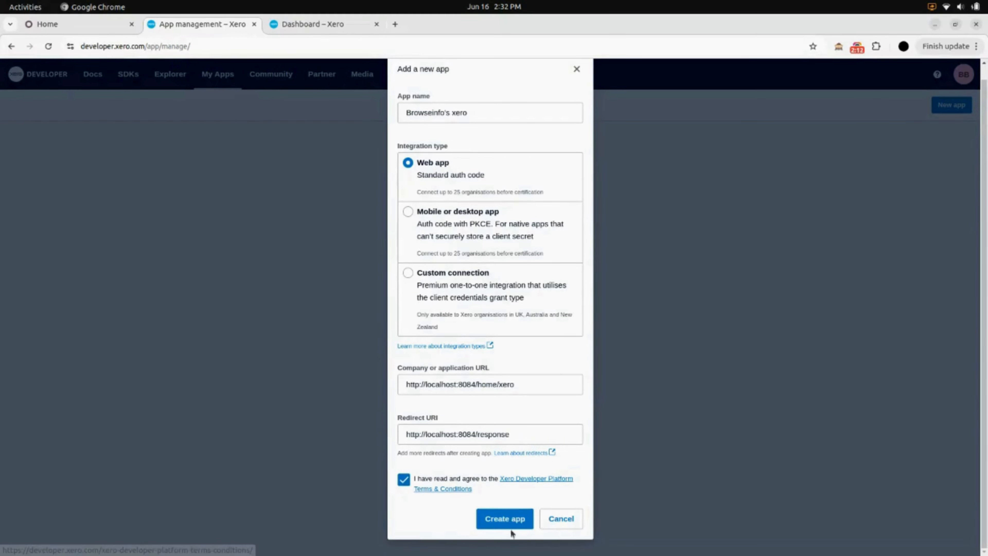
left_click(489, 522)
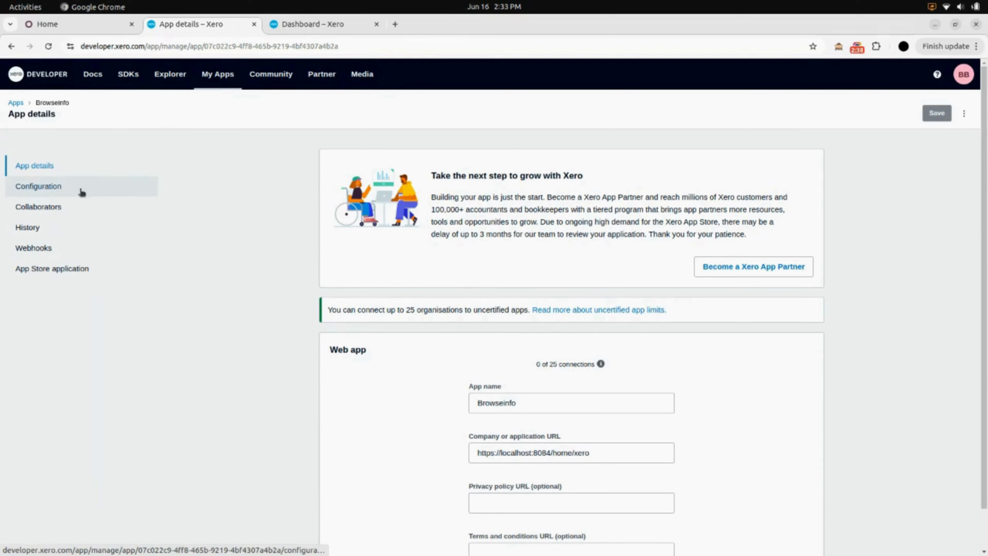
left_click(39, 191)
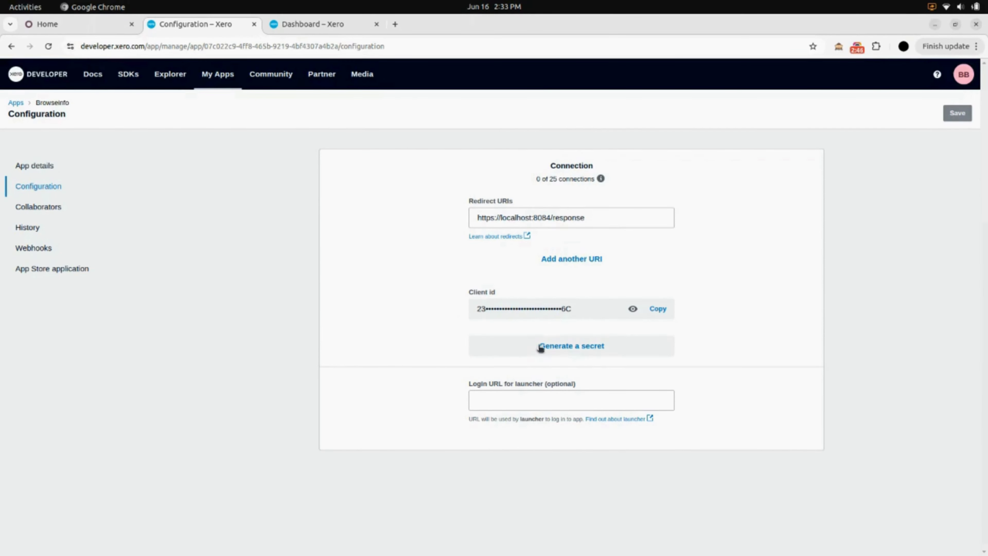
left_click(577, 351)
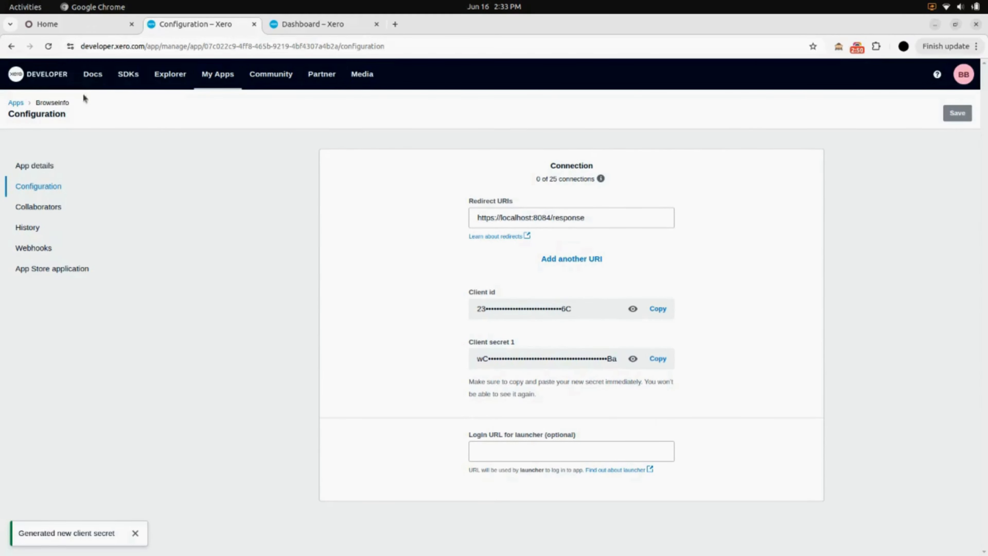
Step: Switch back to Odoo and create a new Xero connector record named "Xero Connector"
left_click(74, 27)
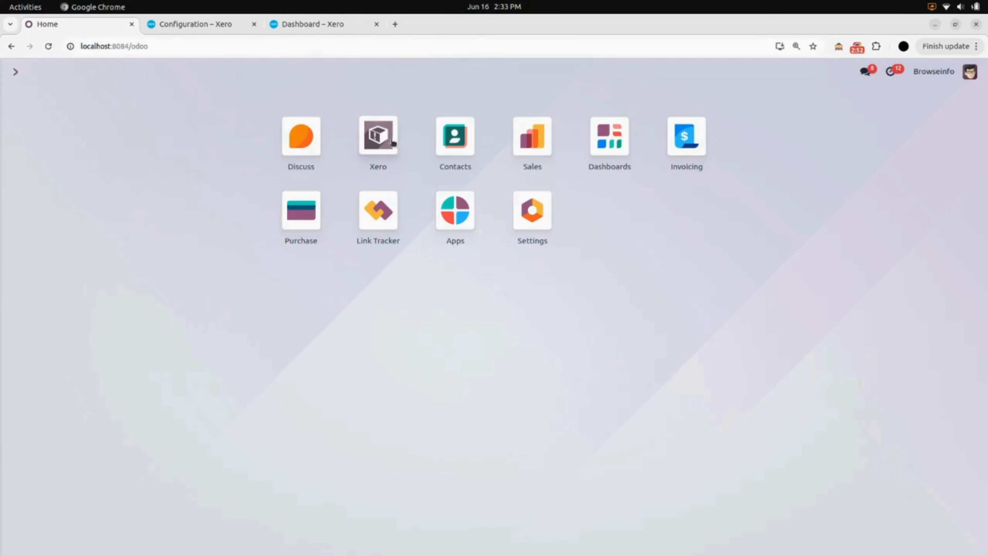
left_click(391, 141)
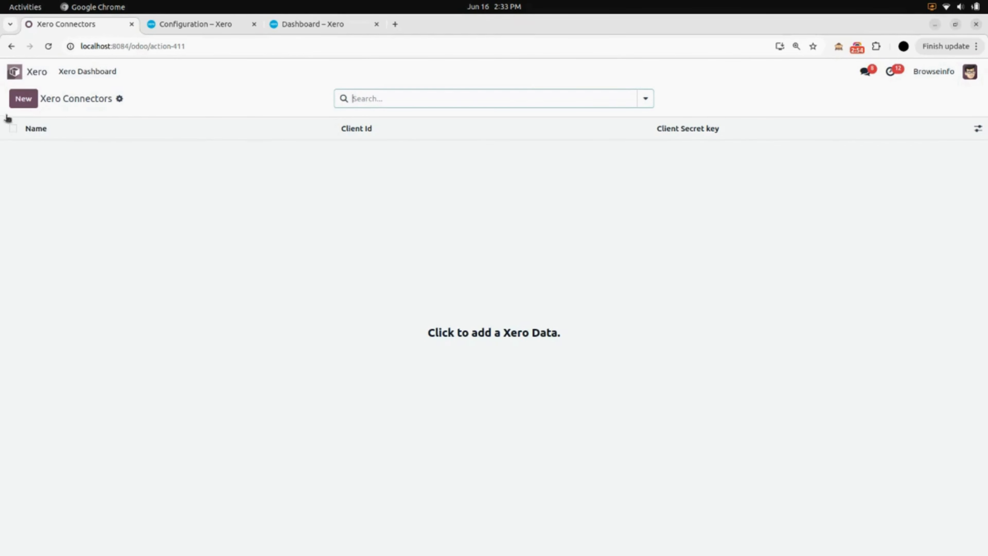
left_click(25, 100)
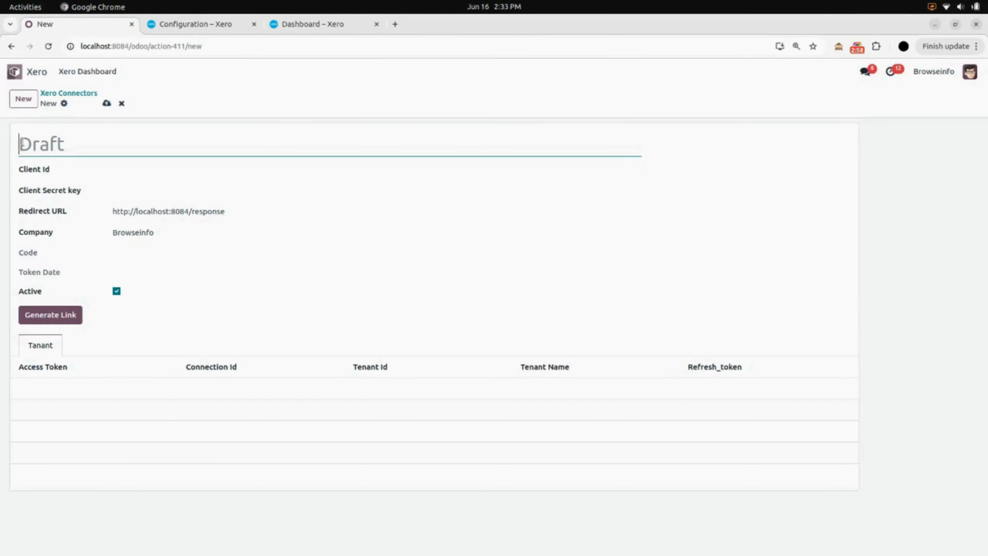
type("Xe")
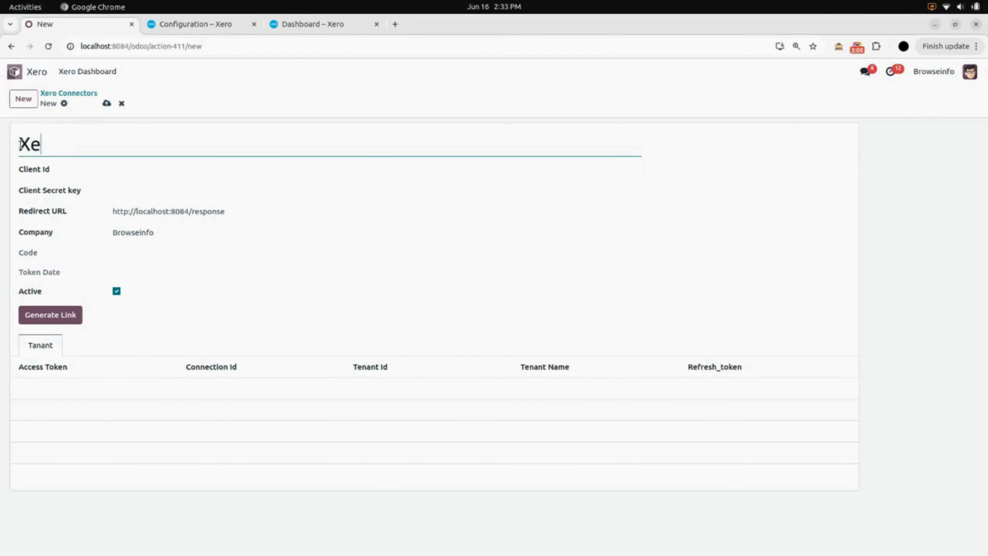
type("ro Conn")
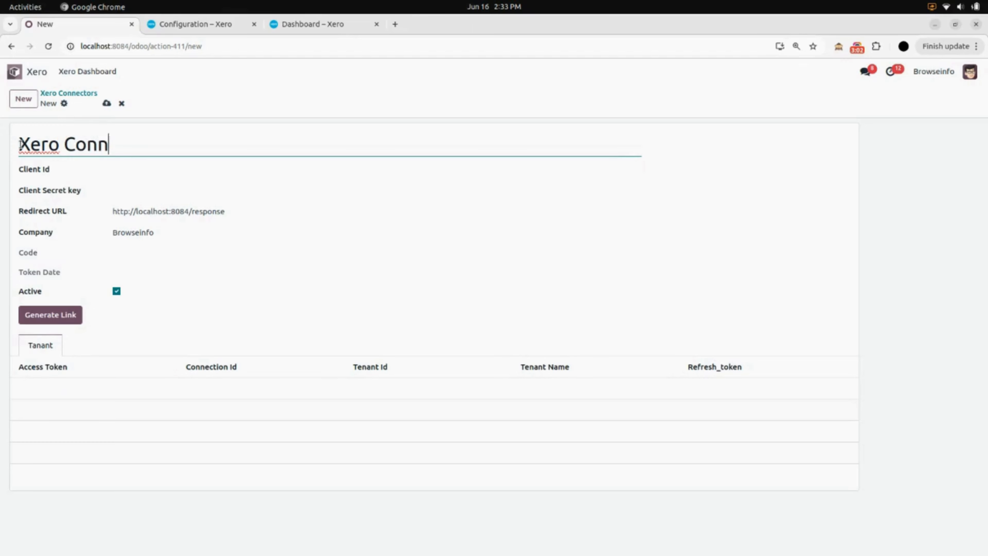
type("ector")
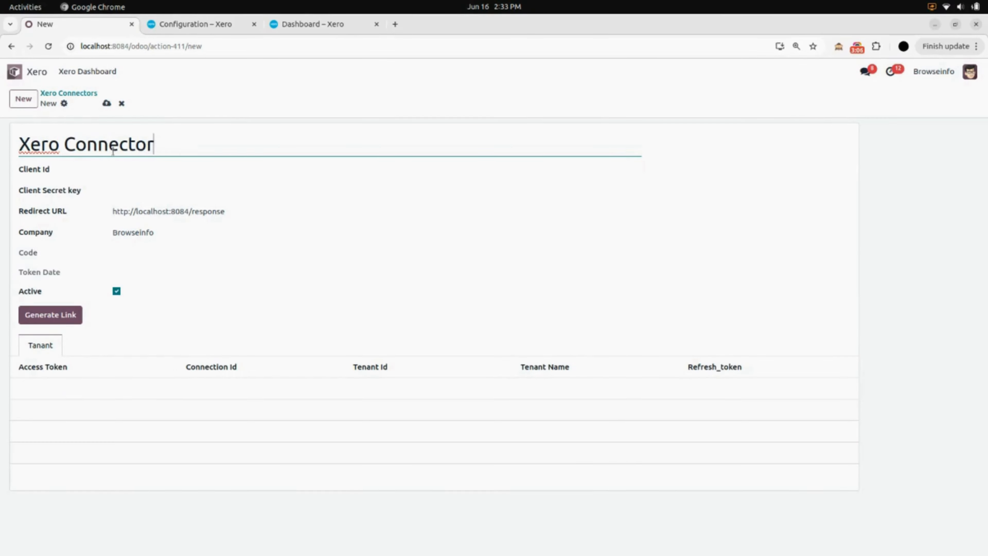
Step: Copy the client ID from the Xero app's configuration into the Odoo connector's Client Id field
left_click(205, 26)
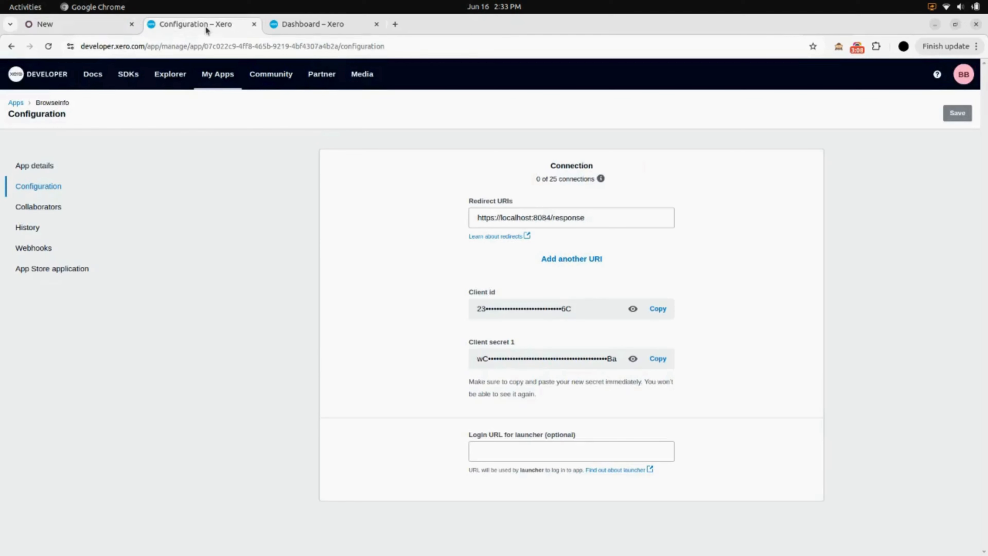
left_click(655, 309)
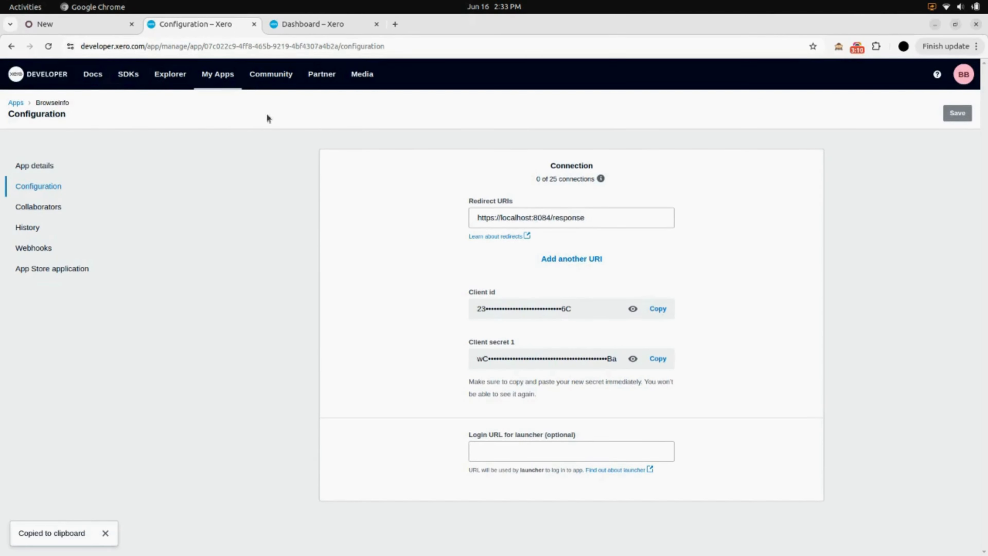
left_click(101, 28)
left_click(149, 170)
key("ctrl+v")
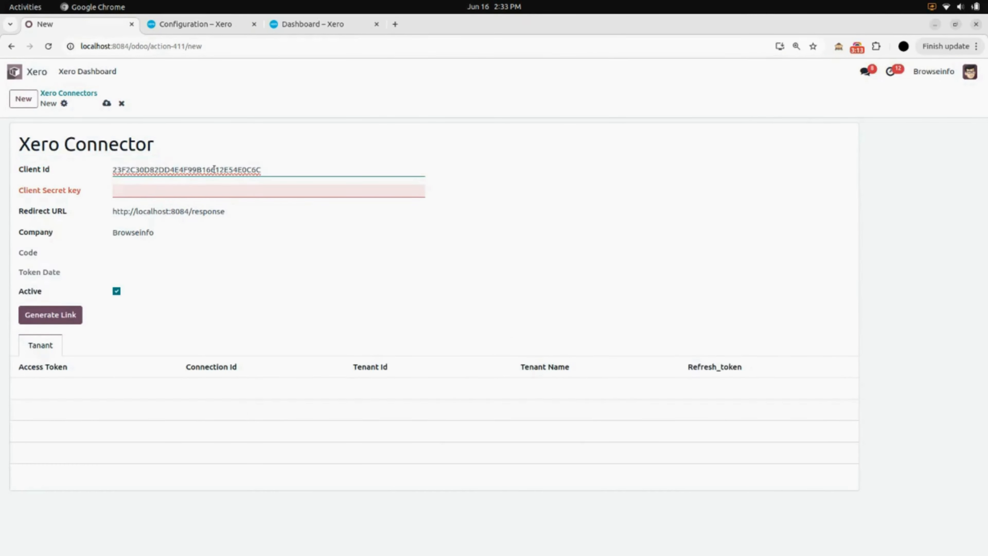
Step: Copy the client secret from the Xero app's configuration into the Odoo connector's Client Secret key field
left_click(219, 26)
left_click(654, 360)
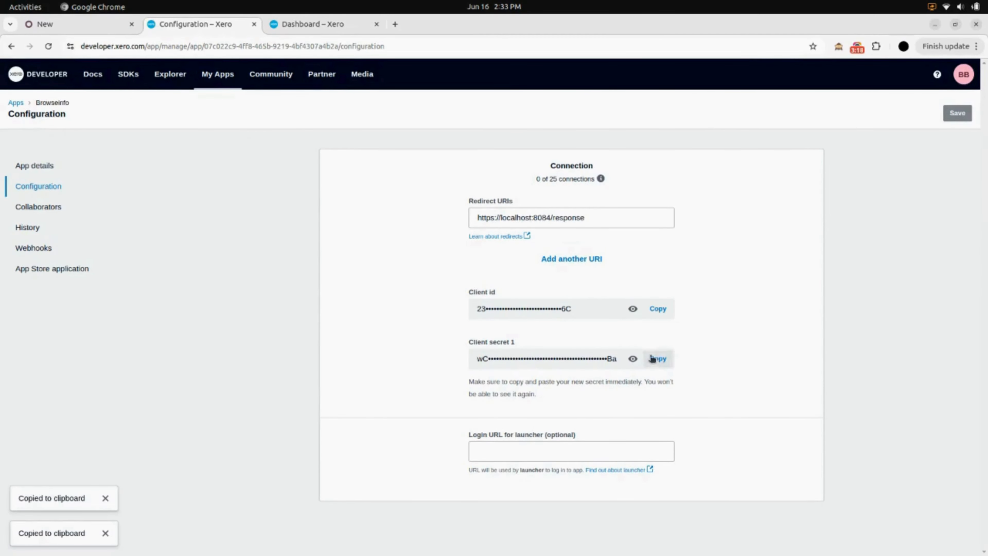
left_click(81, 28)
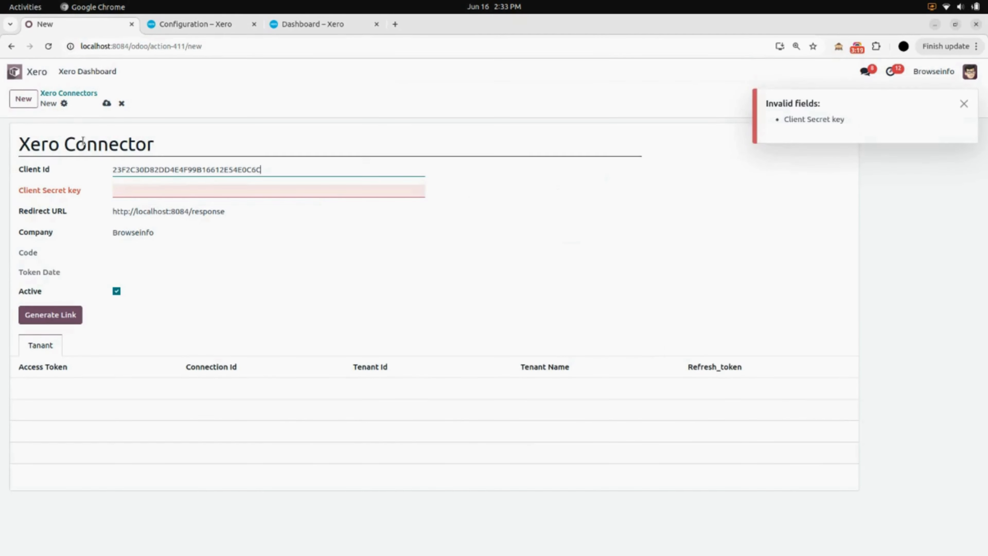
left_click(123, 190)
key("ctrl+v")
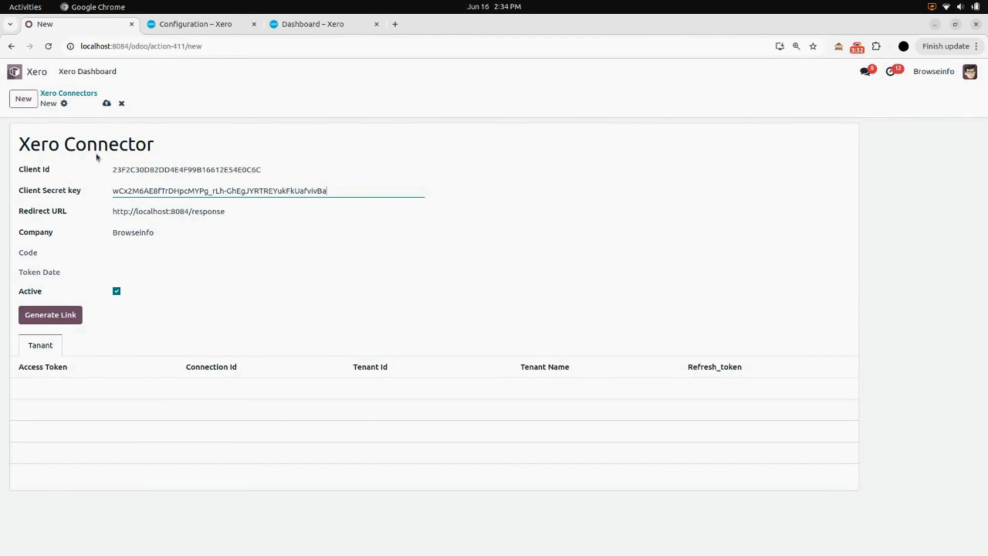
Step: Save the connector record and generate its Xero authorization link
left_click(106, 104)
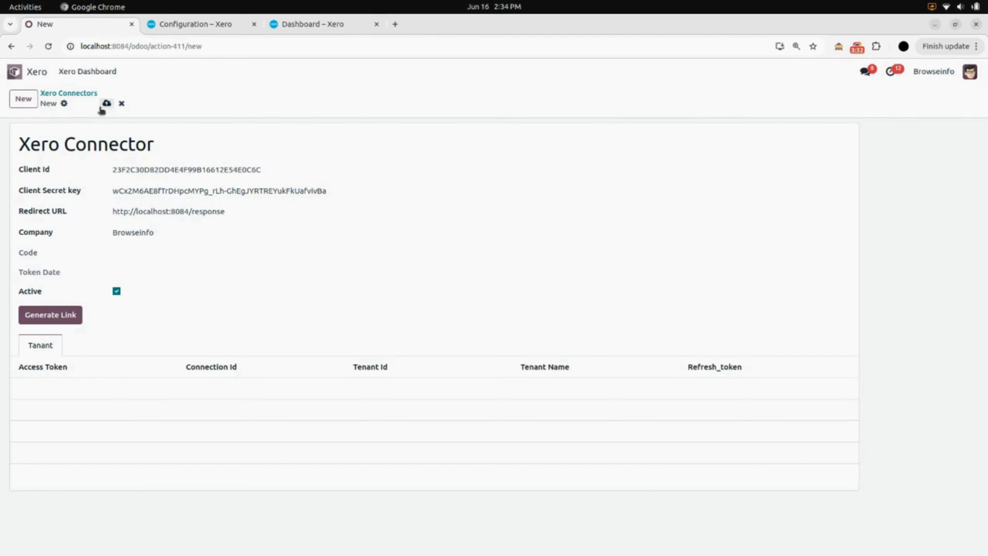
left_click(53, 315)
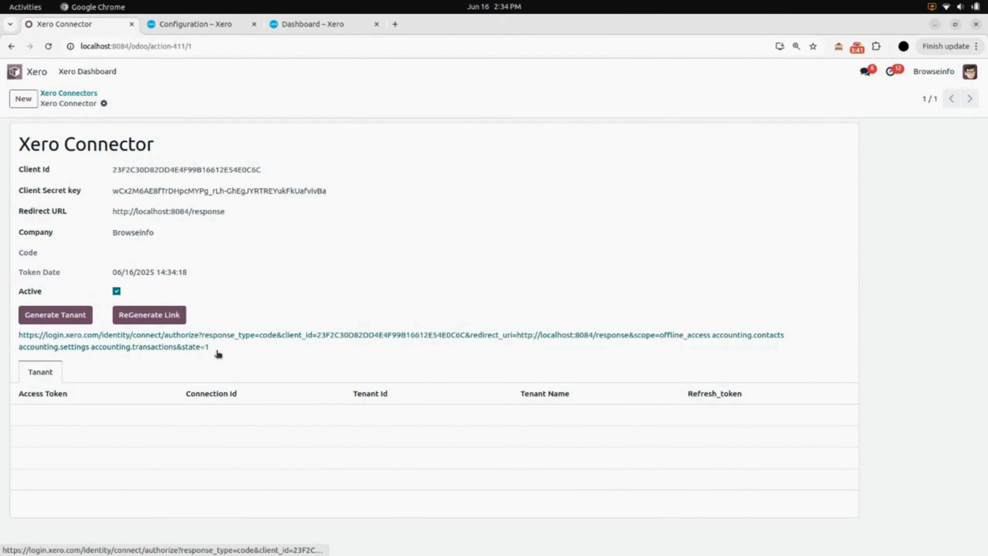
Step: Authorize Browseinfo's access to the organisation data through the Xero link, close the old connector tab, and generate the tenant
left_click(168, 345)
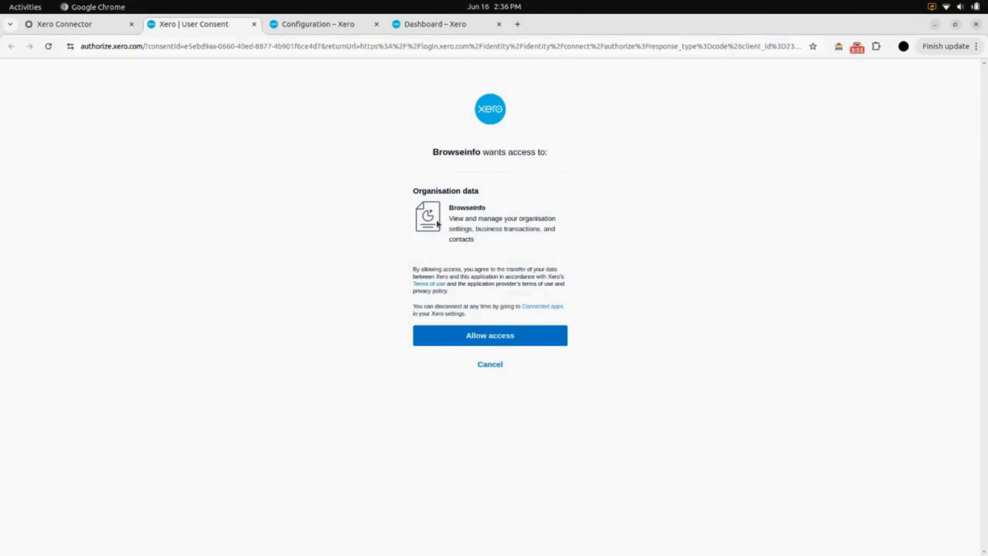
left_click(484, 343)
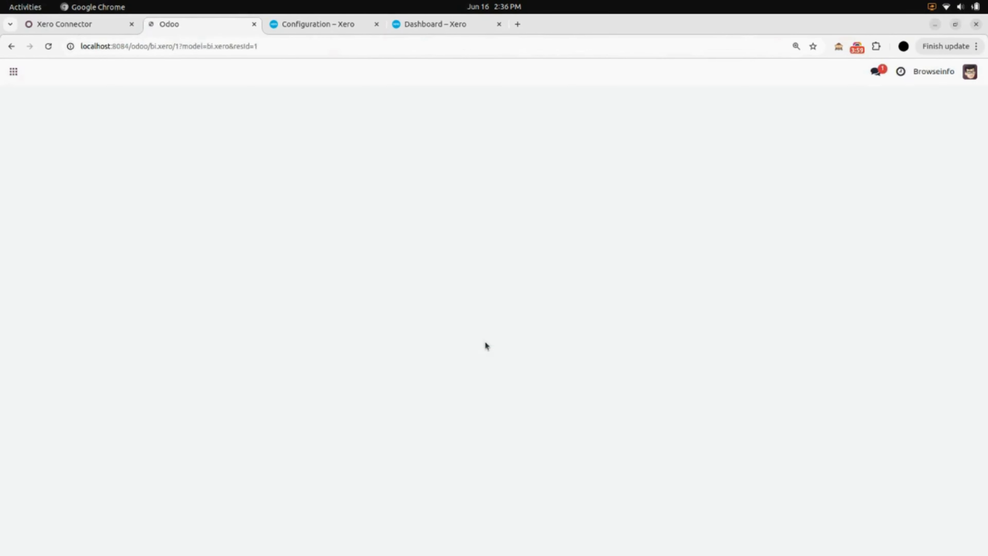
left_click(132, 24)
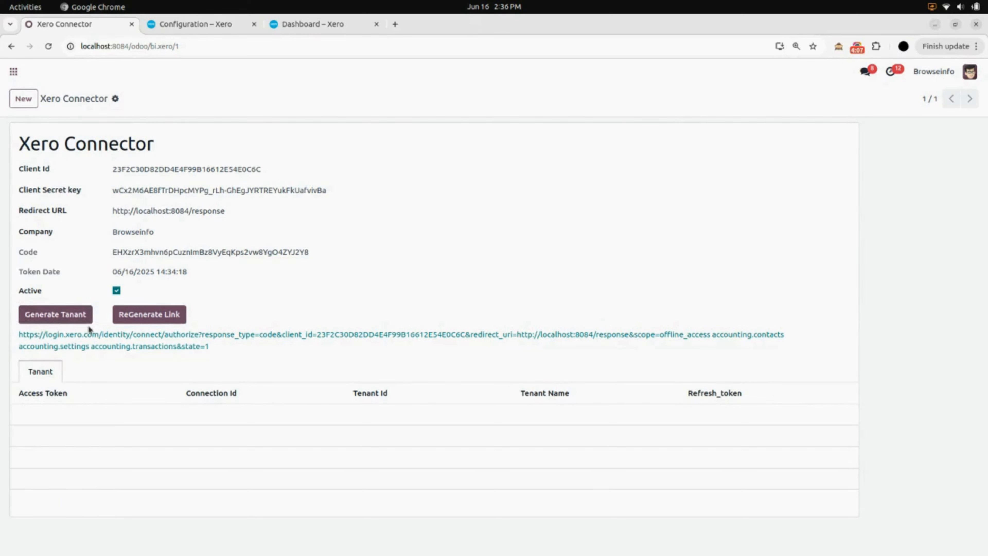
left_click(61, 315)
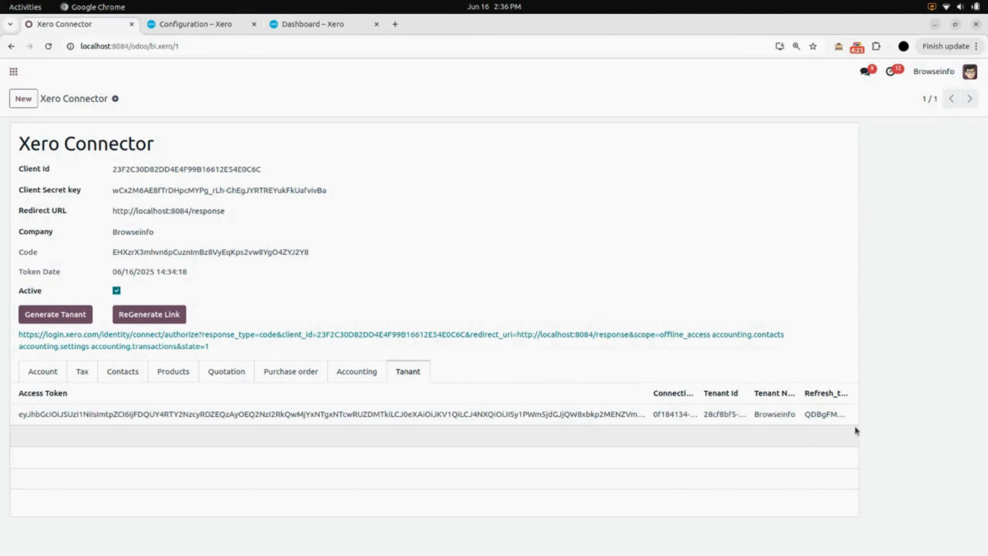
Step: Open the Xero app's dashboard and examine its products, contacts, accounts, taxes, sale orders and invoices sections
left_click(12, 70)
left_click(378, 138)
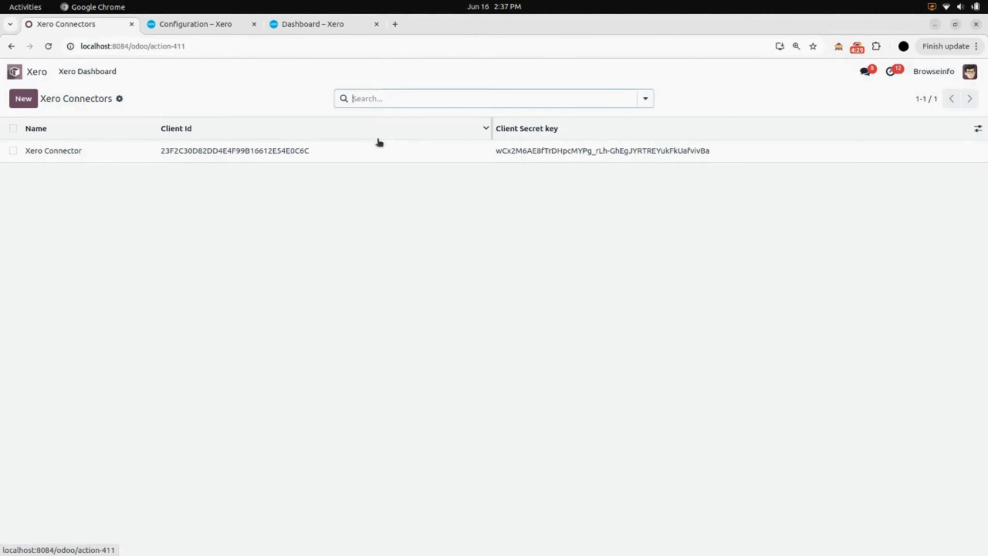
left_click(82, 71)
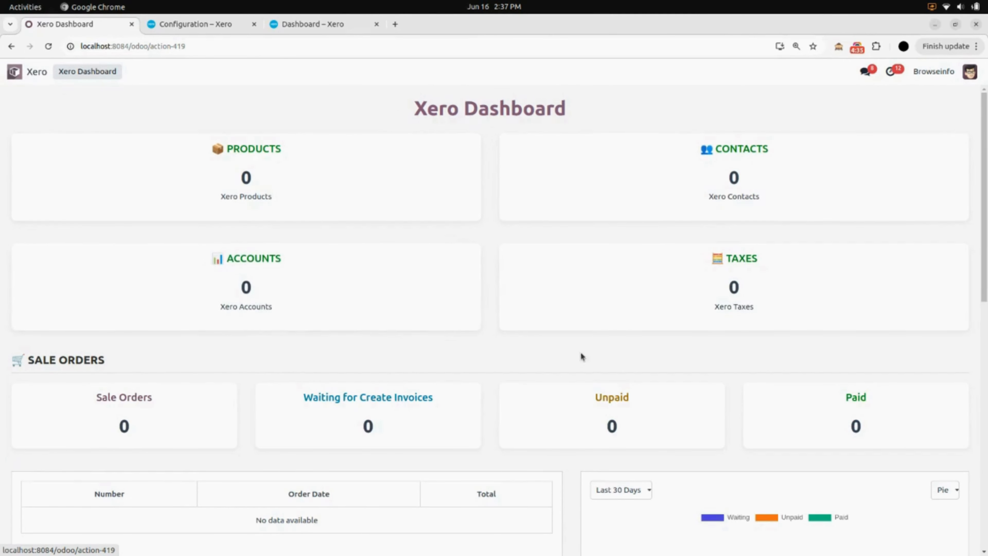
scroll(581, 356, "down", 10)
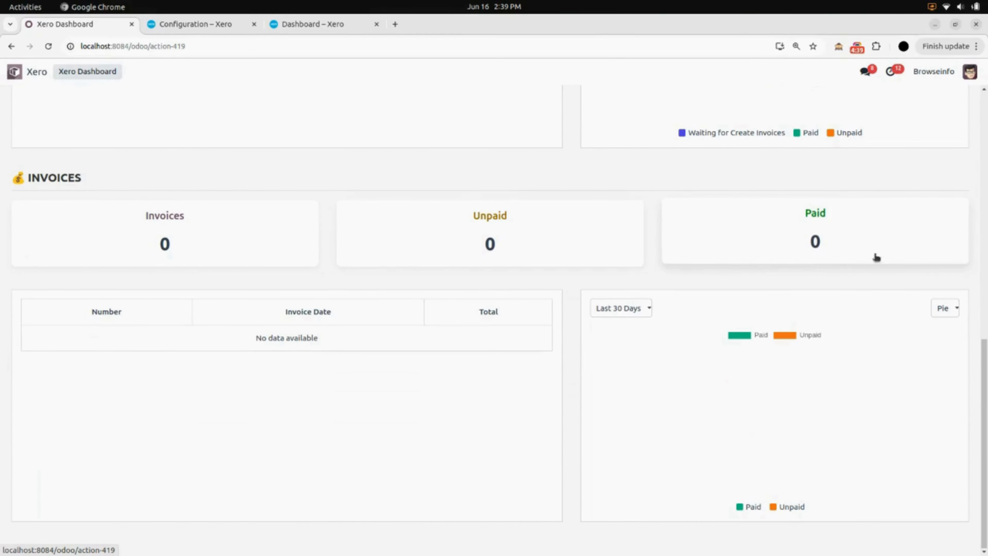
scroll(98, 206, "up", 5)
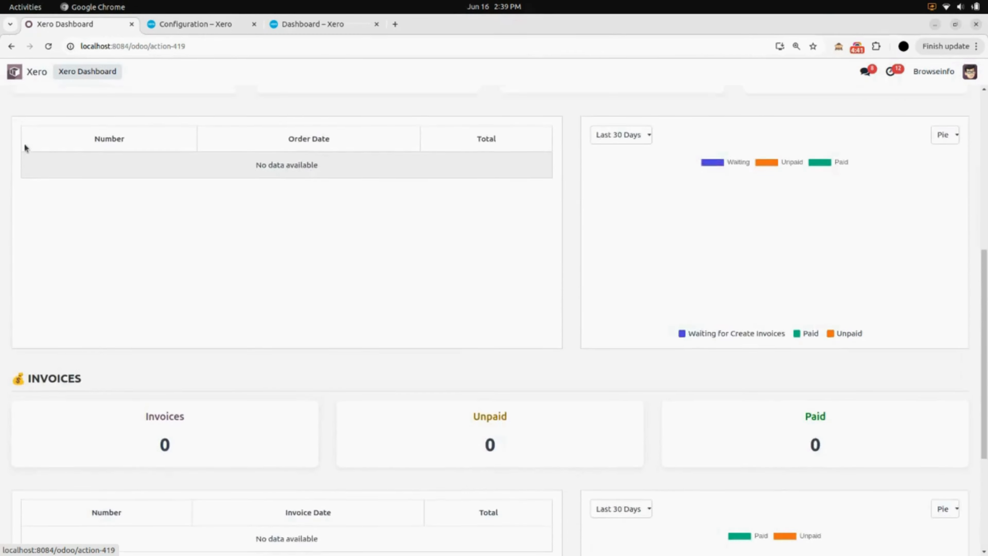
scroll(25, 144, "up", 9)
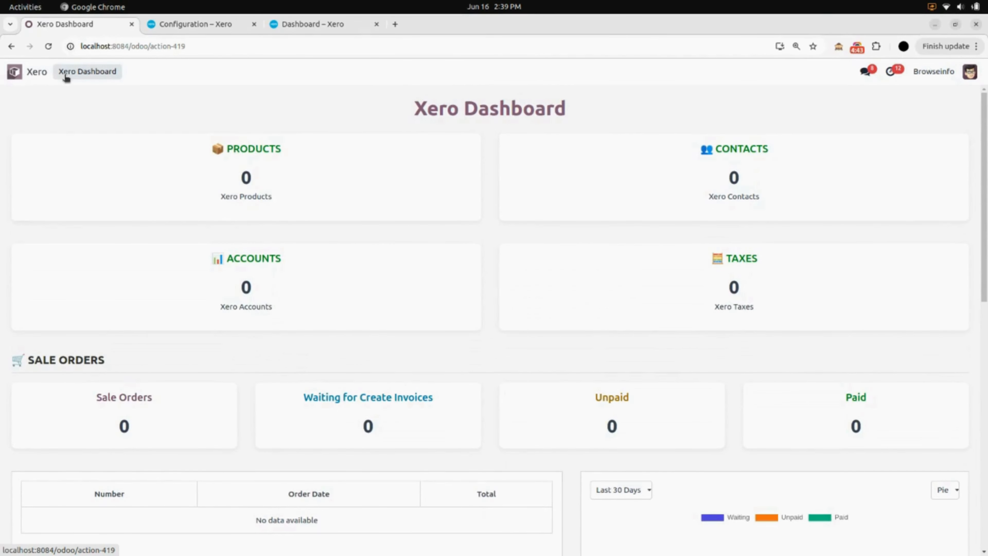
Step: Open the Xero Connector record, enable Import Account and save the record
left_click(15, 71)
left_click(377, 135)
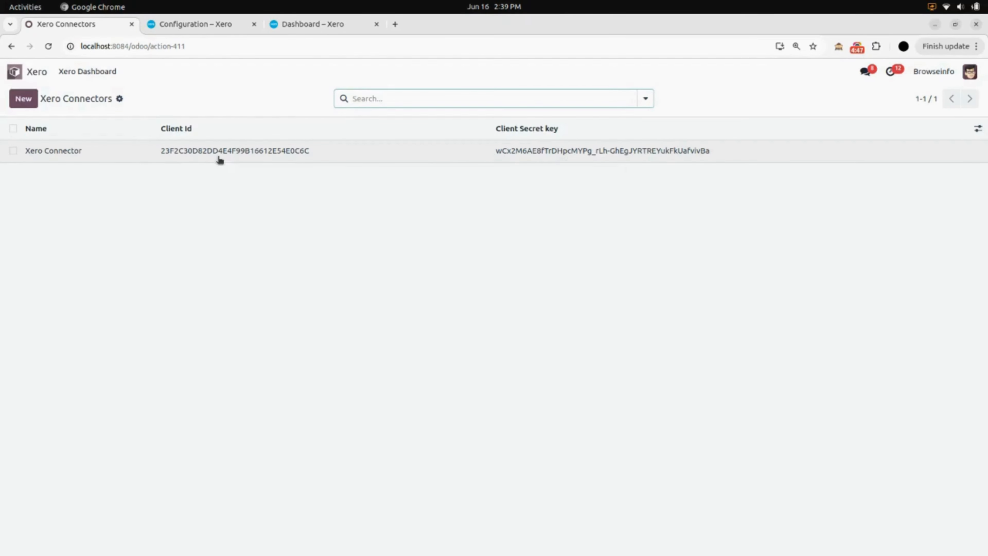
left_click(219, 151)
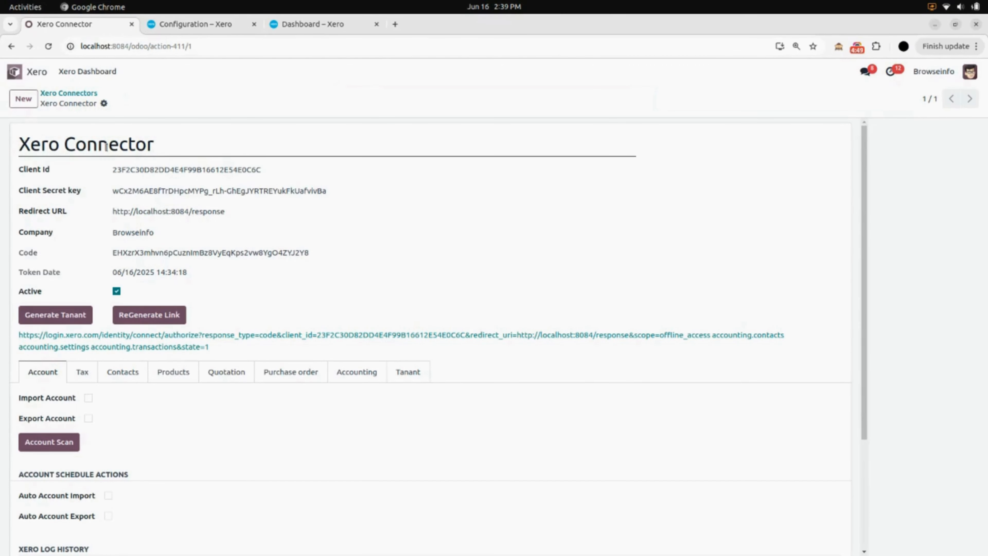
scroll(185, 306, "down", 4)
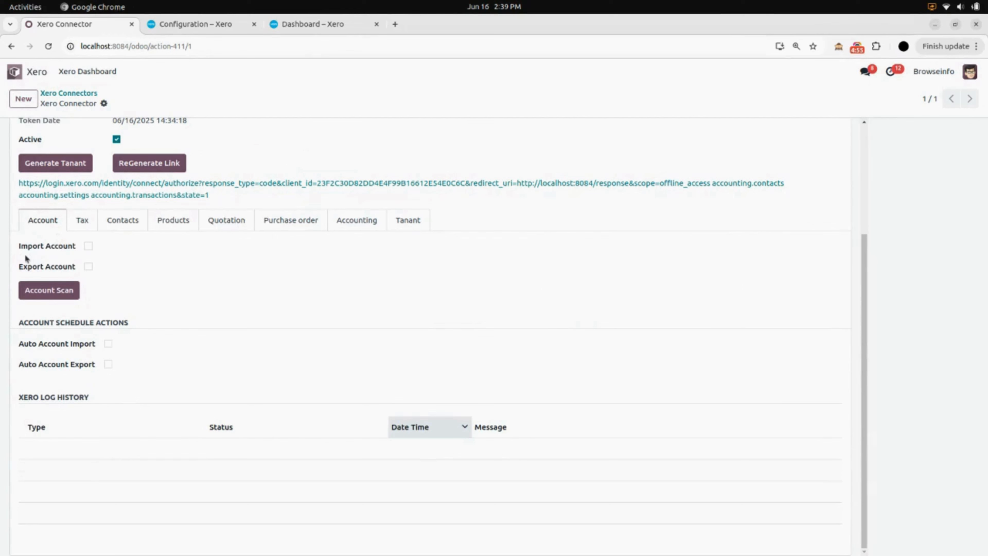
left_click(88, 246)
left_click(123, 104)
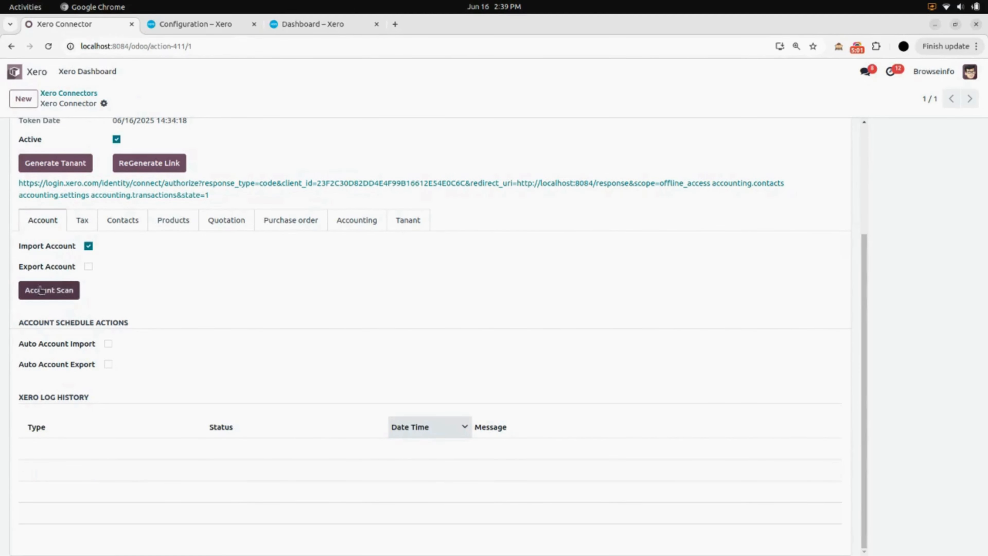
Step: Run the account scan to import the Xero accounts and inspect its entry in the Xero log history
left_click(44, 295)
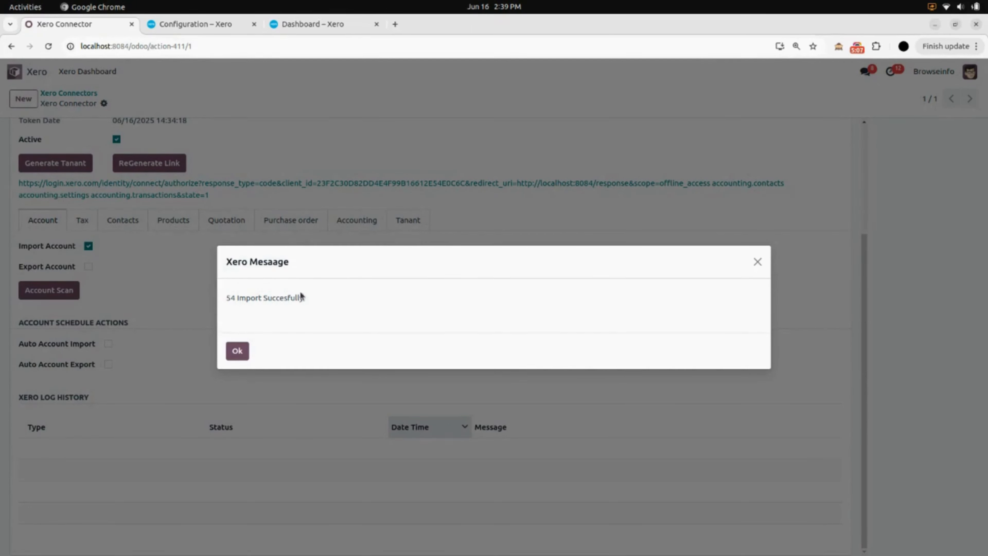
left_click(236, 350)
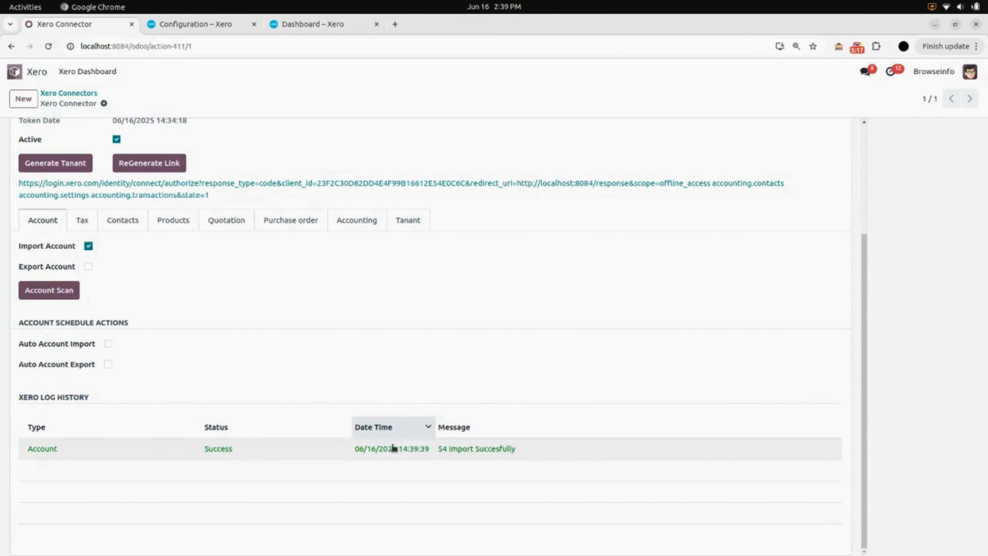
left_click(498, 452)
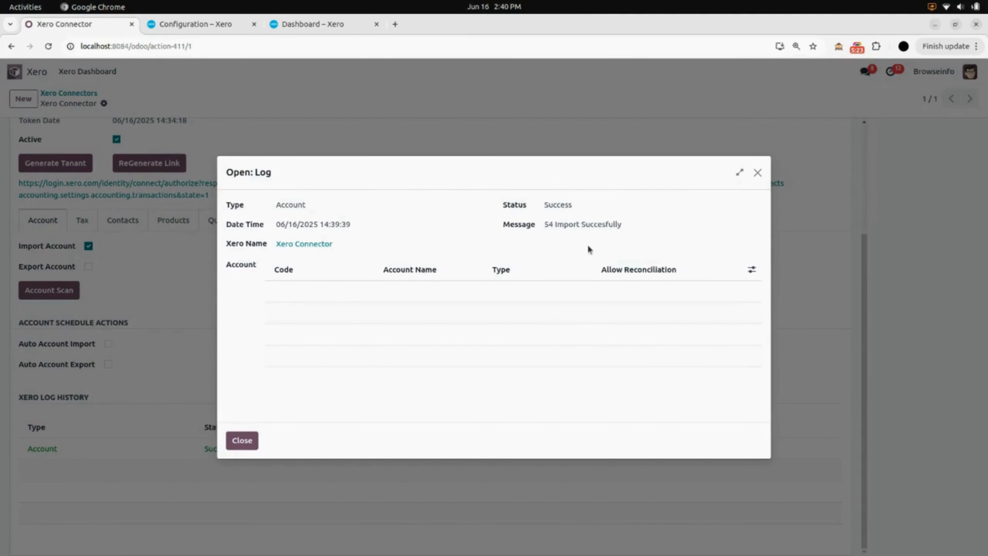
left_click(762, 174)
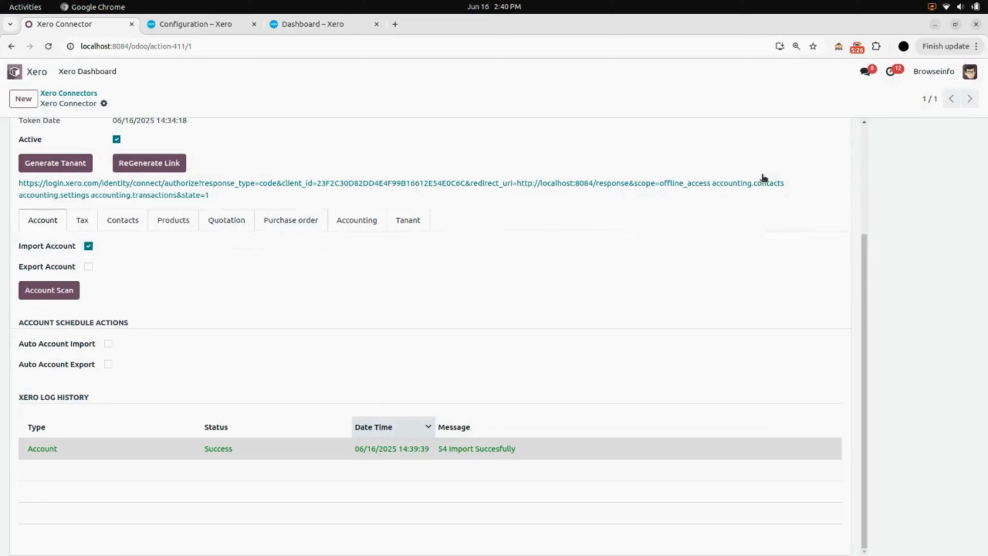
Step: Open the Chart of Accounts in the Invoicing app
left_click(37, 73)
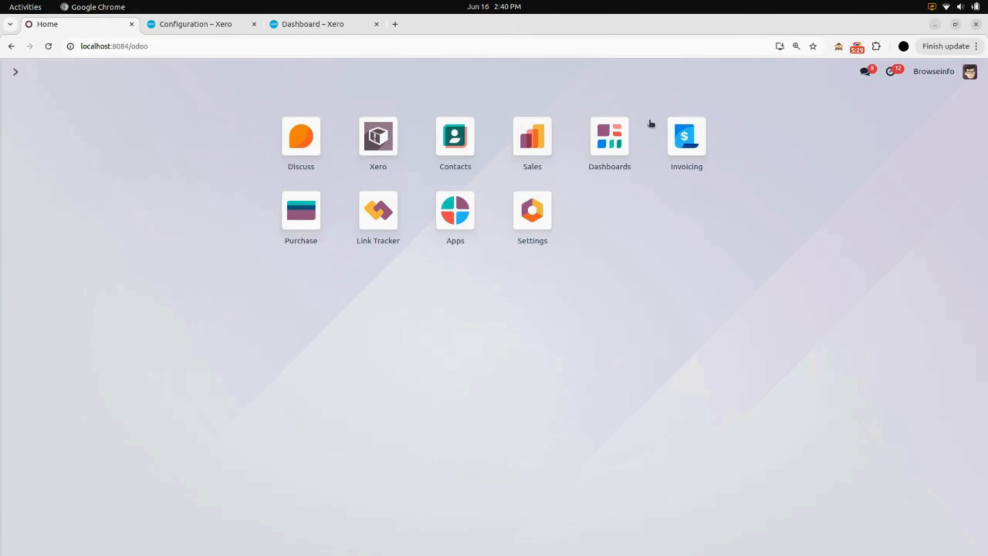
left_click(691, 142)
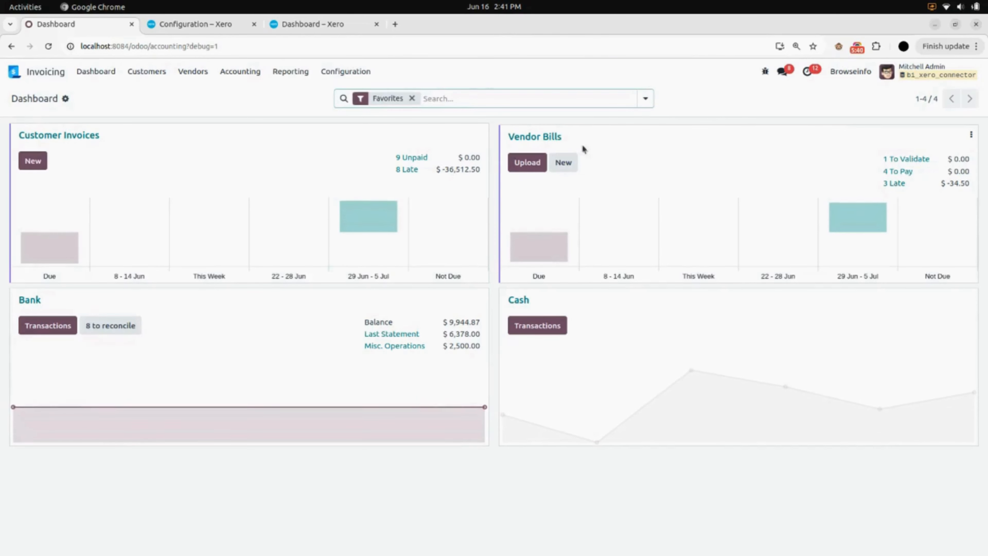
left_click(364, 73)
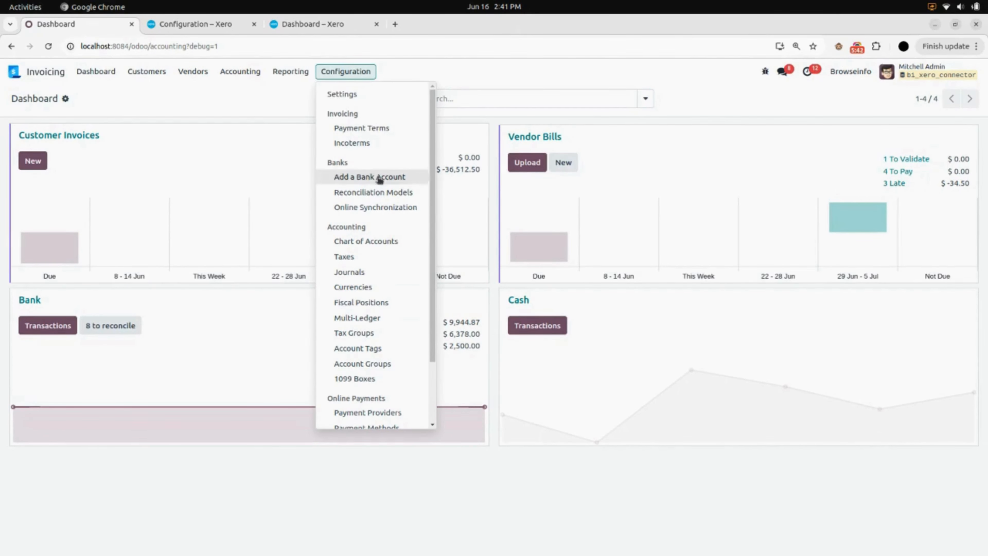
left_click(372, 242)
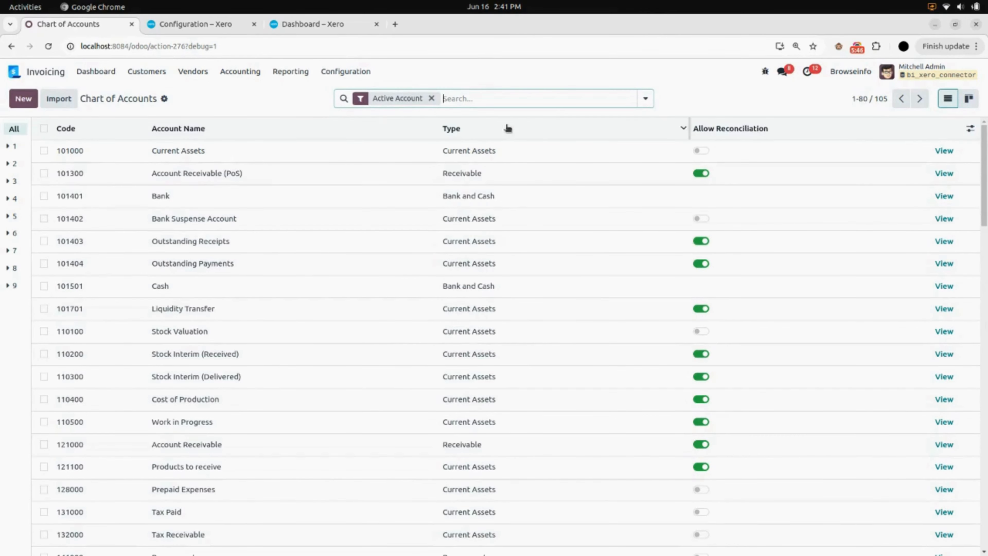
Step: Remove the Active Account filter and filter the chart of accounts with the predefined Xero filter
left_click(435, 97)
type("xero")
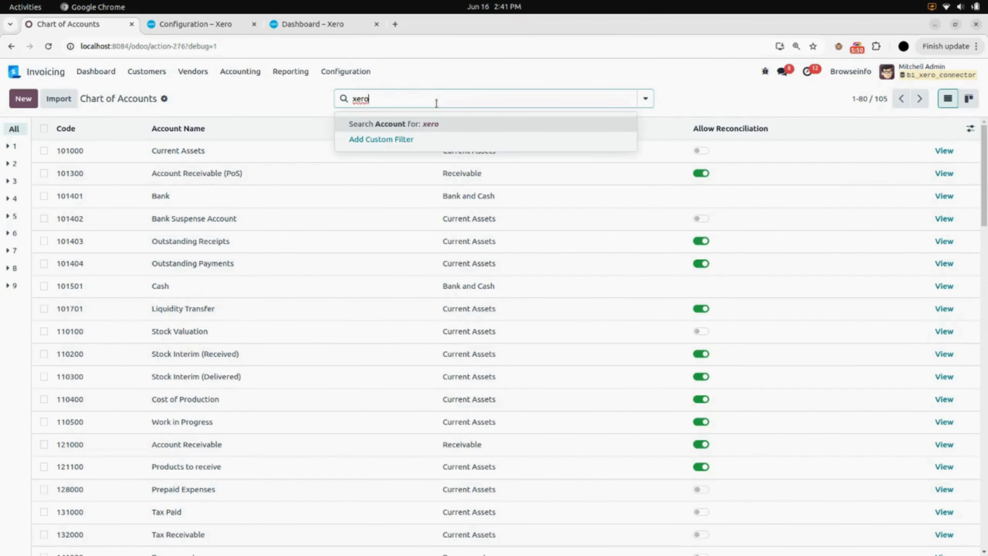
key("Return")
left_click(418, 98)
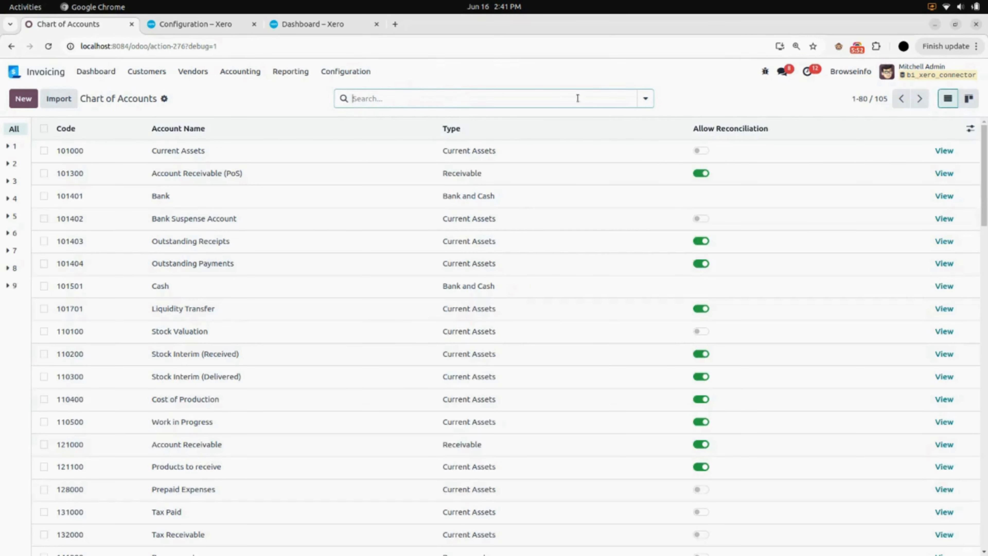
left_click(646, 99)
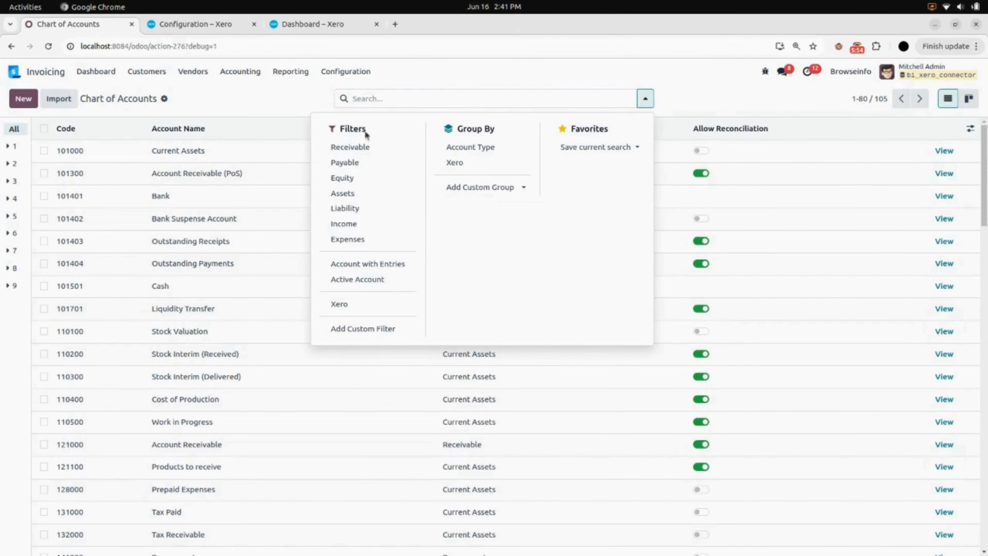
left_click(366, 304)
left_click(243, 99)
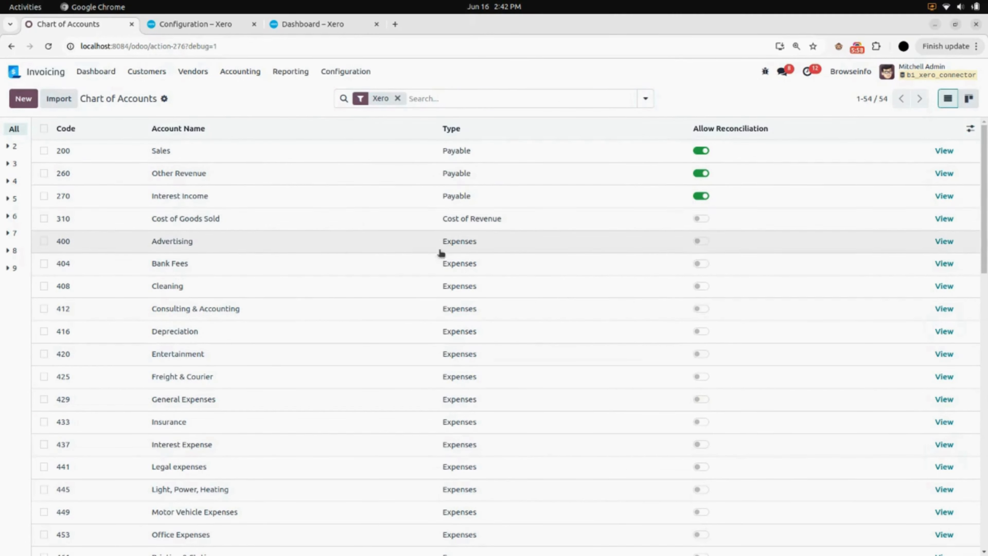
Step: Review the list of imported Xero accounts and examine the details of account 200 Sales
scroll(517, 211, "down", 10)
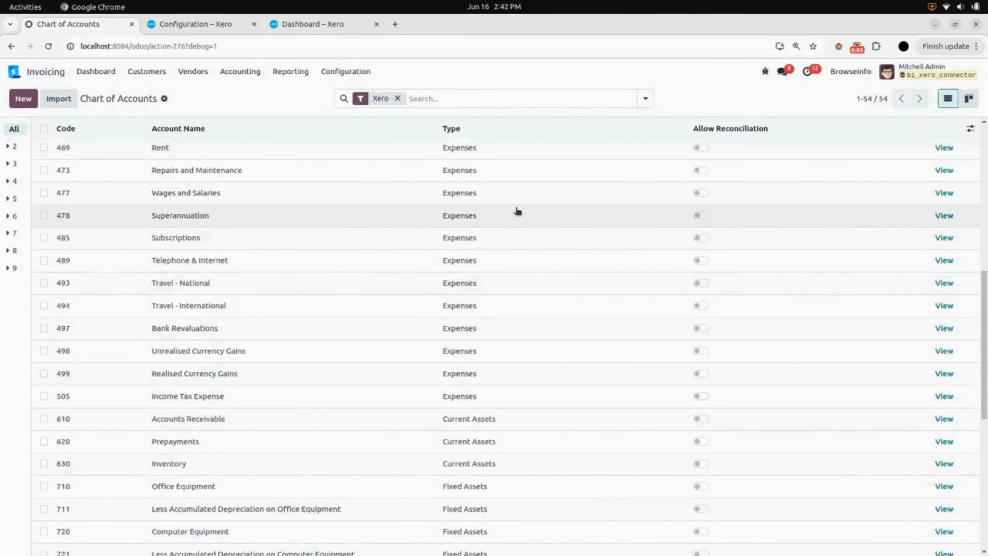
scroll(518, 212, "down", 10)
scroll(518, 212, "up", 12)
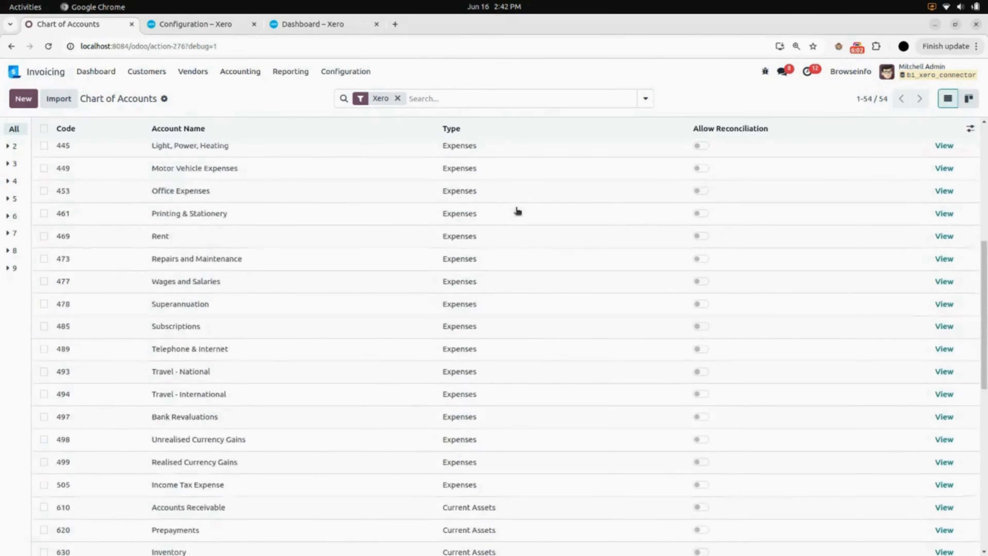
scroll(518, 212, "up", 10)
left_click(412, 205)
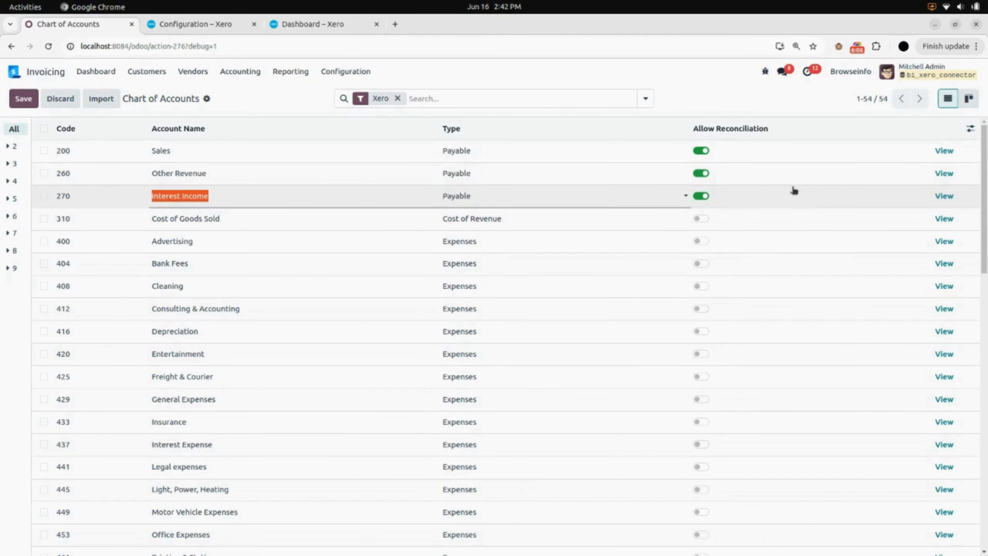
left_click(256, 110)
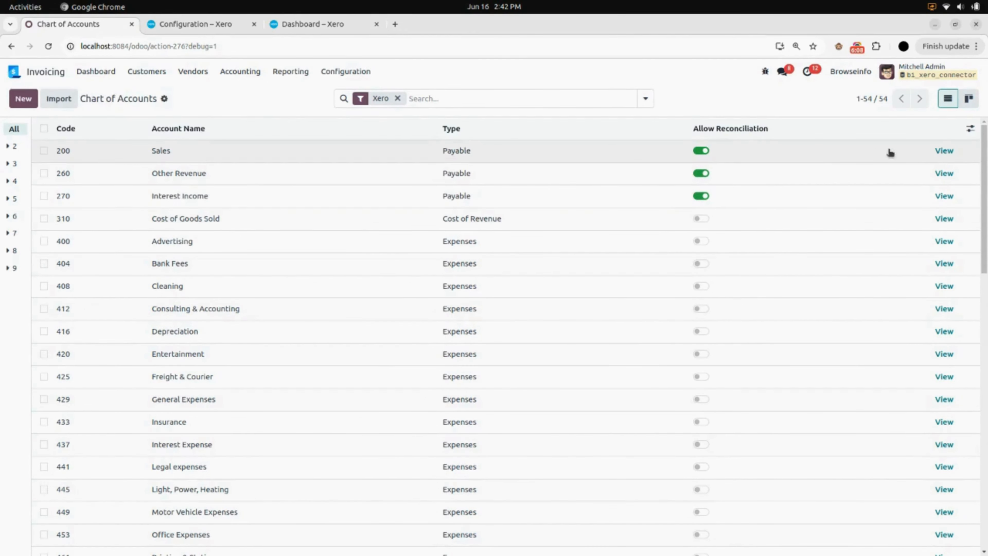
left_click(944, 151)
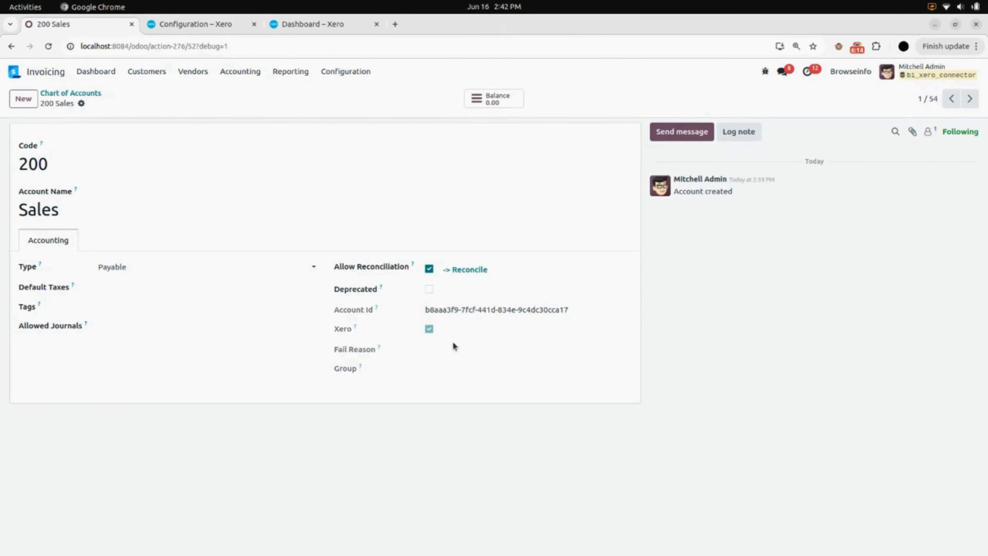
left_click(68, 94)
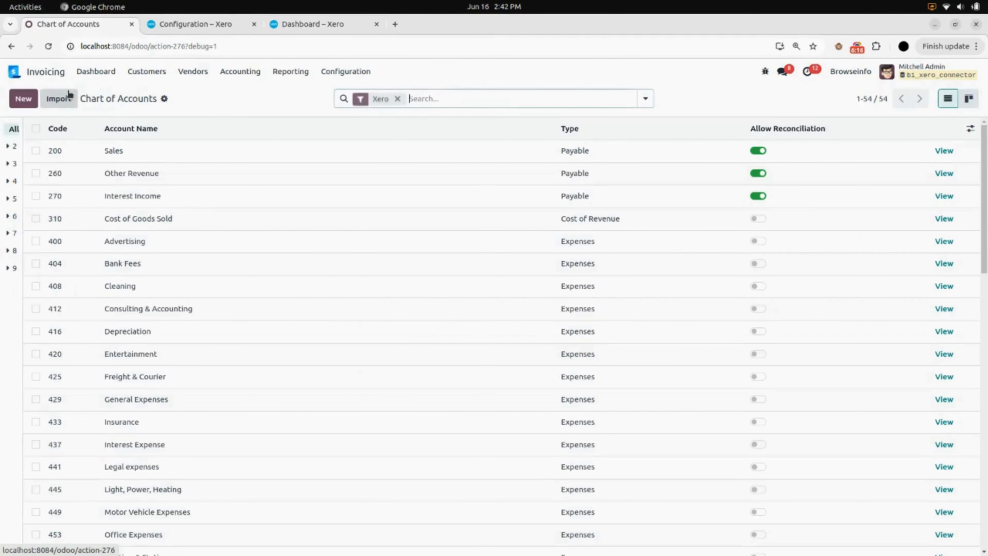
Step: Clear the Xero filter and export accounts 101000, 101300, 101401 and 101402 to Xero, acknowledging the result message
left_click(399, 99)
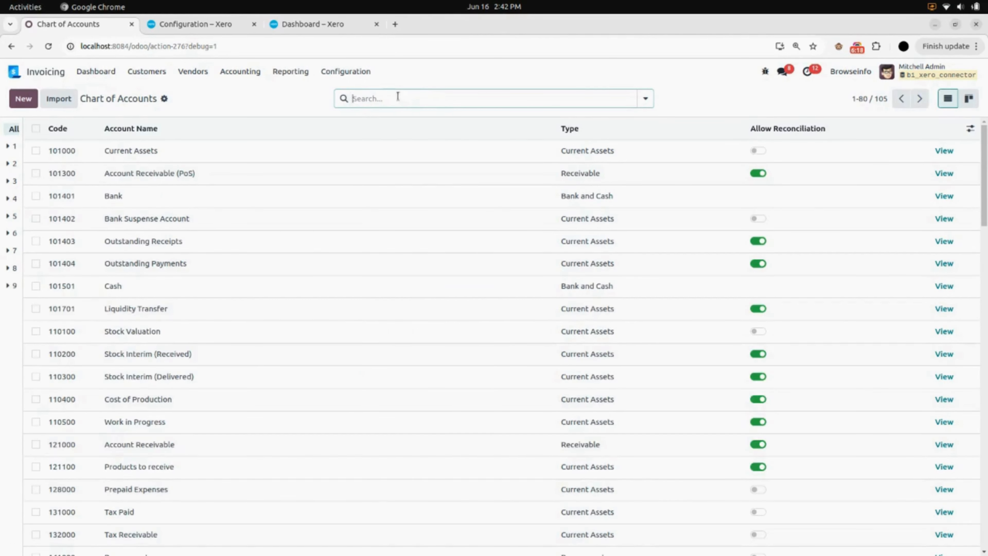
left_click(35, 150)
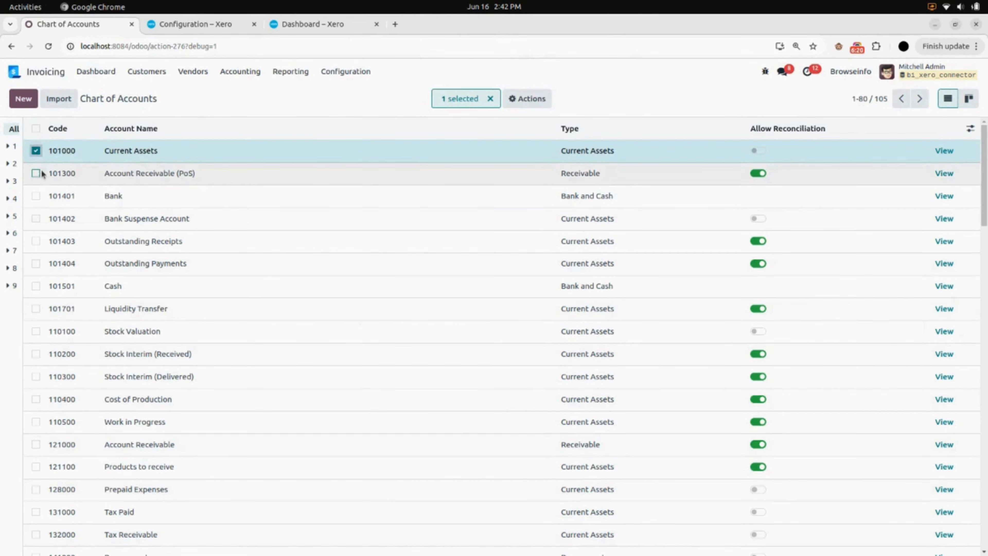
left_click(35, 173)
left_click(36, 196)
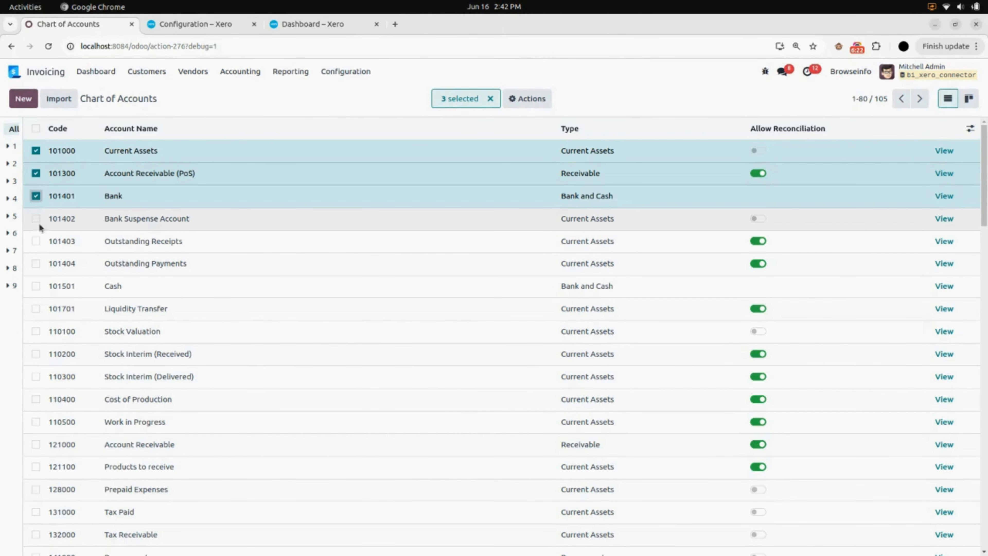
left_click(36, 219)
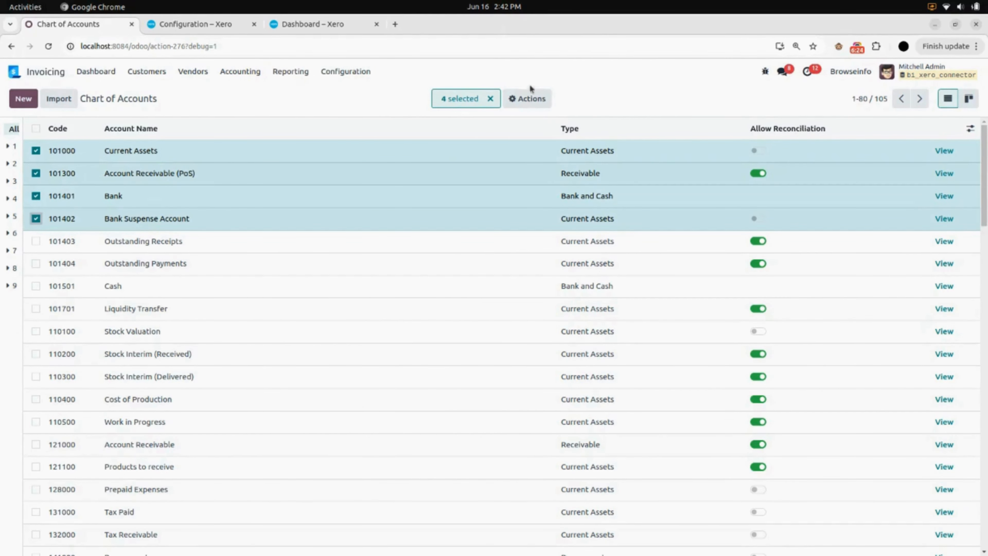
left_click(528, 99)
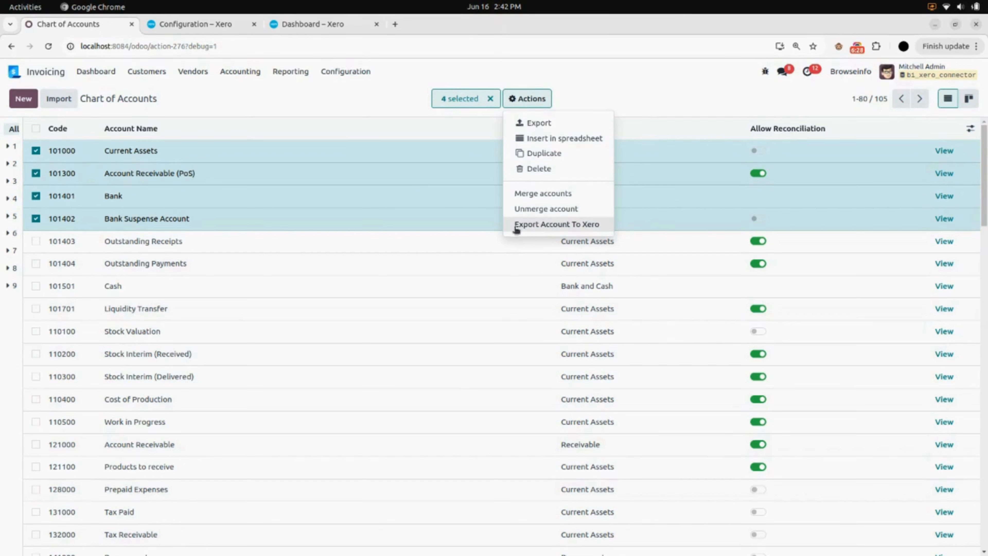
left_click(588, 225)
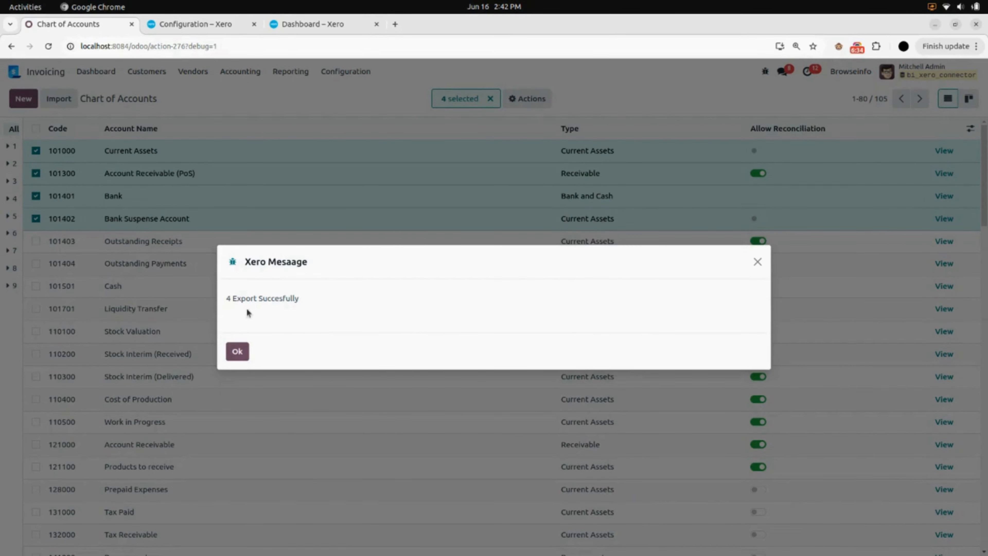
left_click(238, 350)
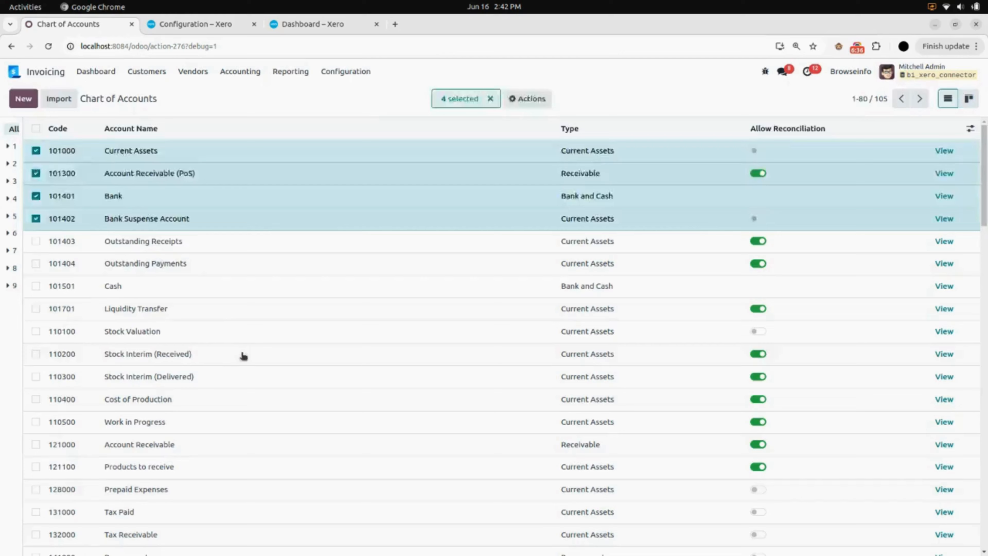
Step: Open the Xero Connector record and check the account export entry in the Xero log history
left_click(41, 73)
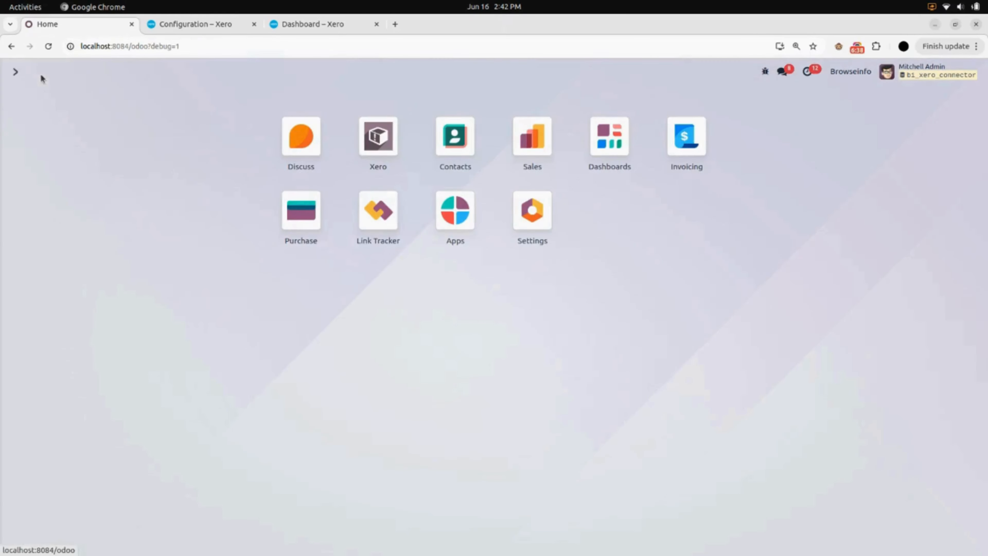
left_click(378, 143)
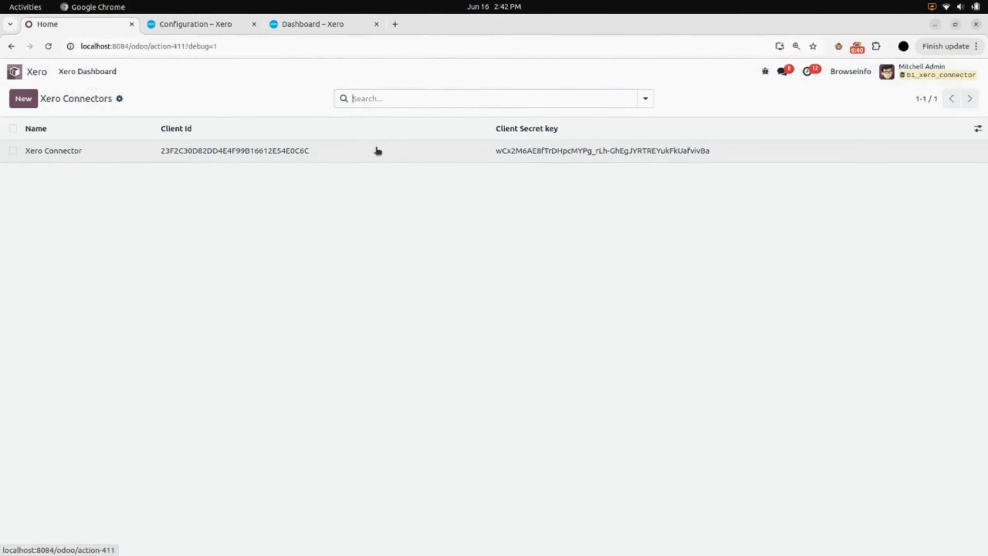
left_click(179, 153)
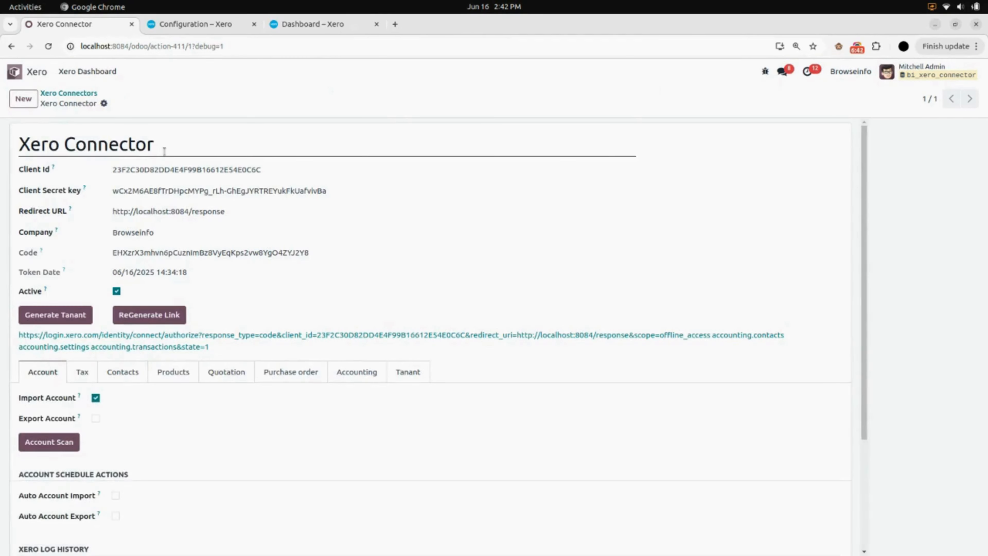
scroll(111, 355, "down", 2)
scroll(111, 350, "down", 1)
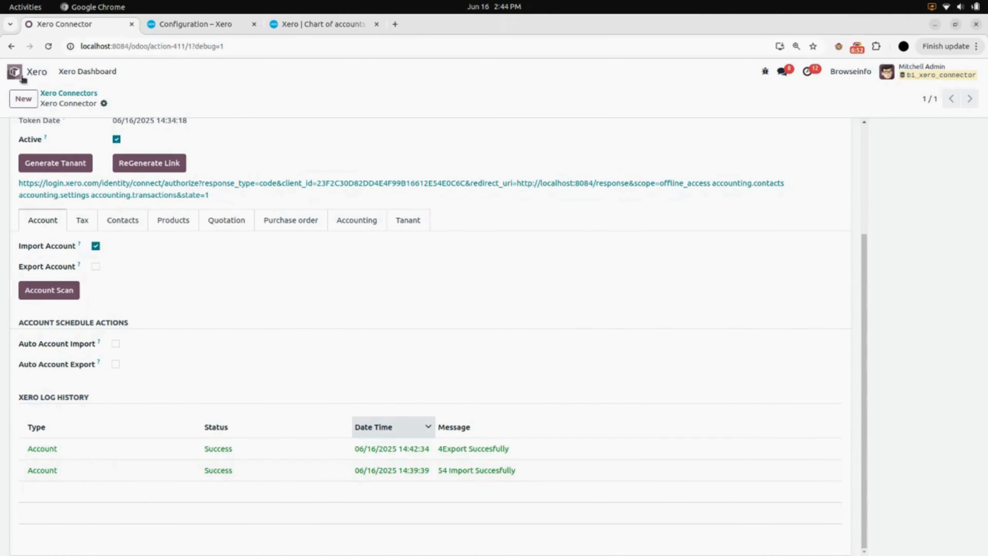
Step: Open the Browseinfo record from the Invoicing customers and examine the bank account in its accounting details
left_click(15, 73)
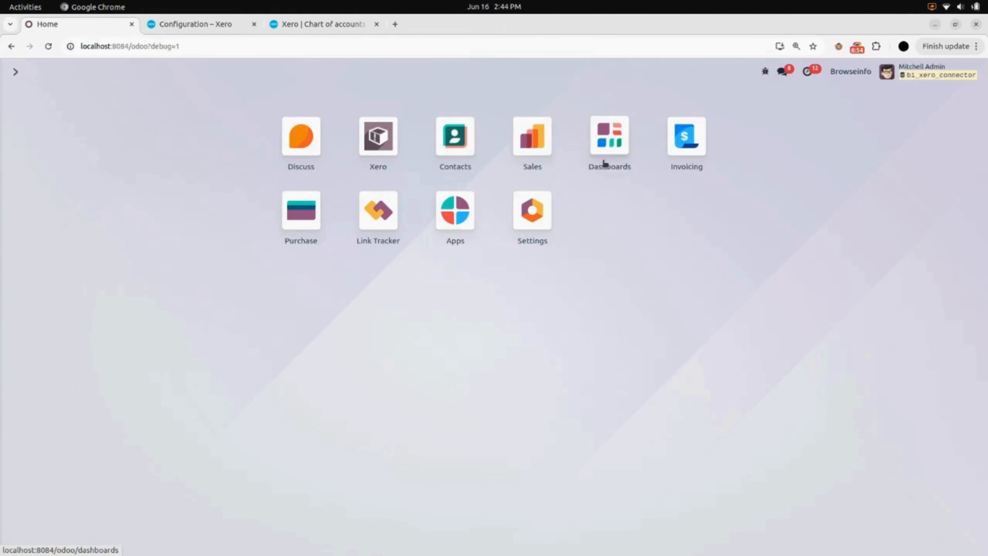
left_click(668, 144)
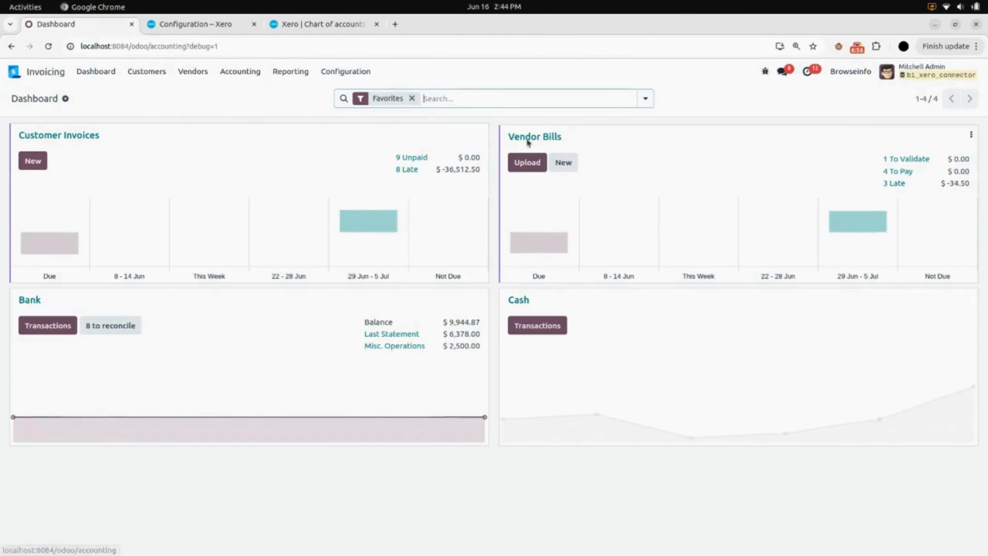
left_click(159, 76)
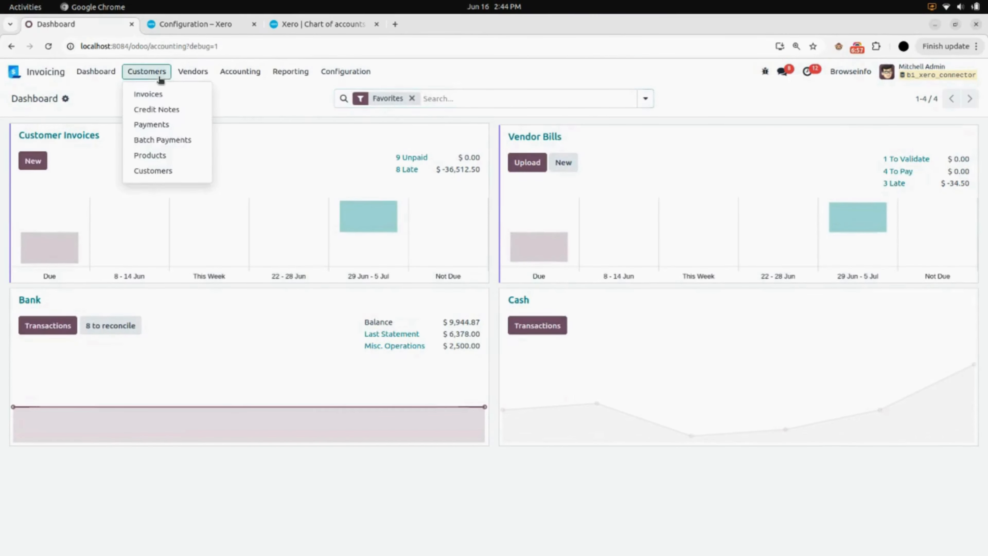
left_click(173, 171)
left_click(443, 98)
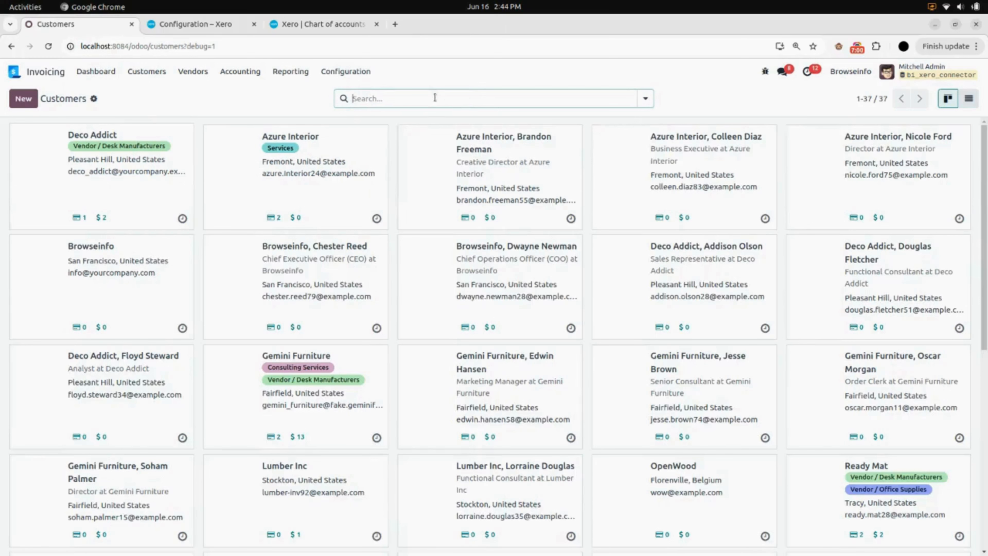
left_click(130, 294)
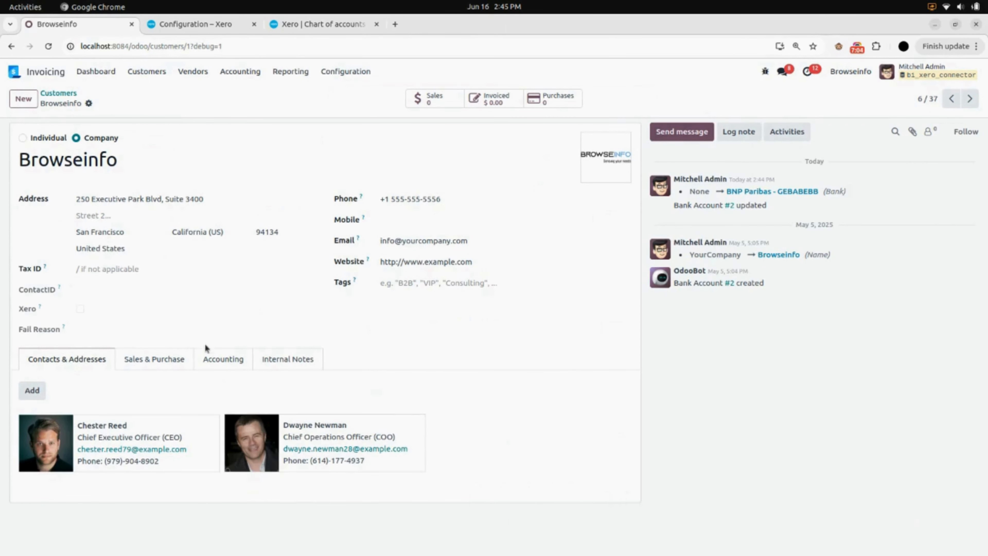
left_click(221, 361)
scroll(221, 366, "down", 3)
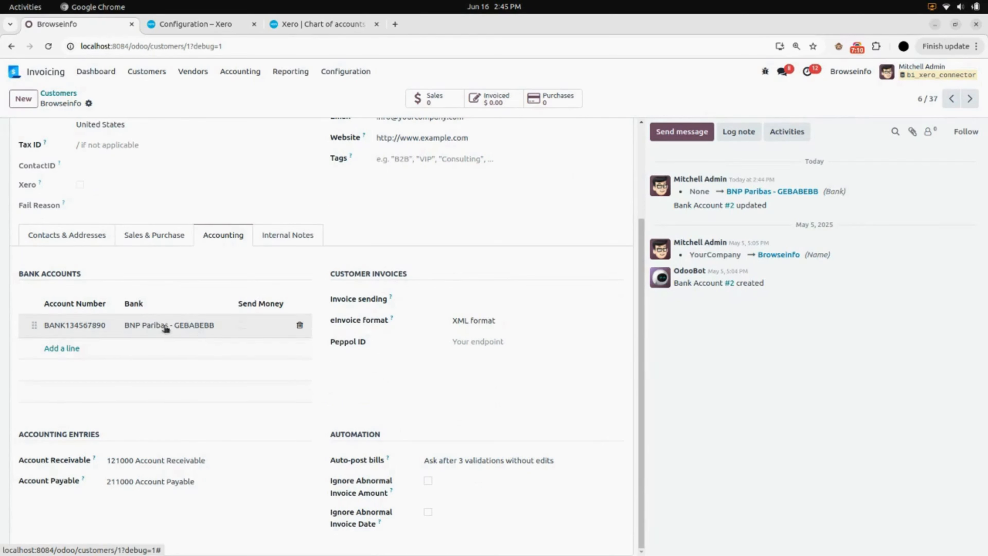
Step: Switch to the Xero website, open its Chart of accounts and look for the exported Odoo accounts
left_click(275, 27)
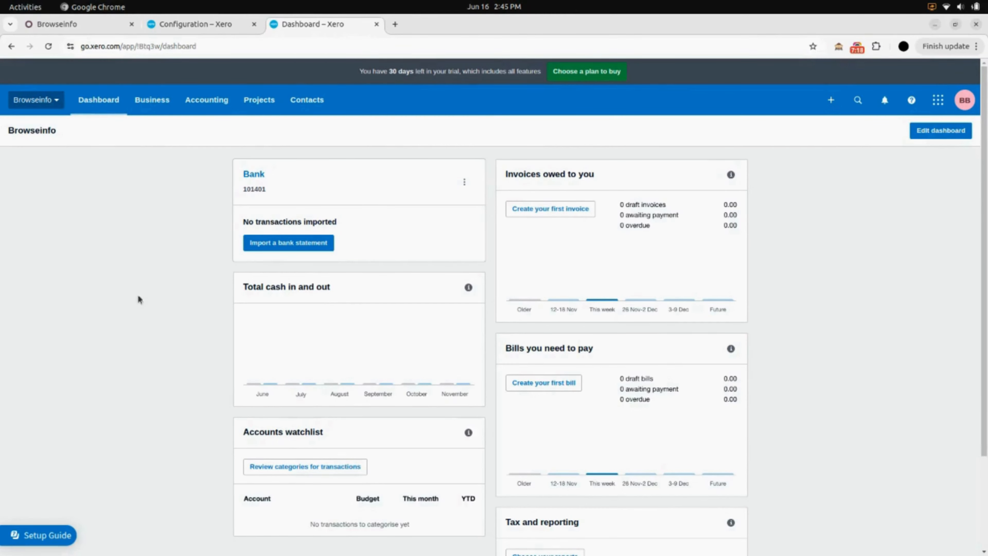
left_click(208, 100)
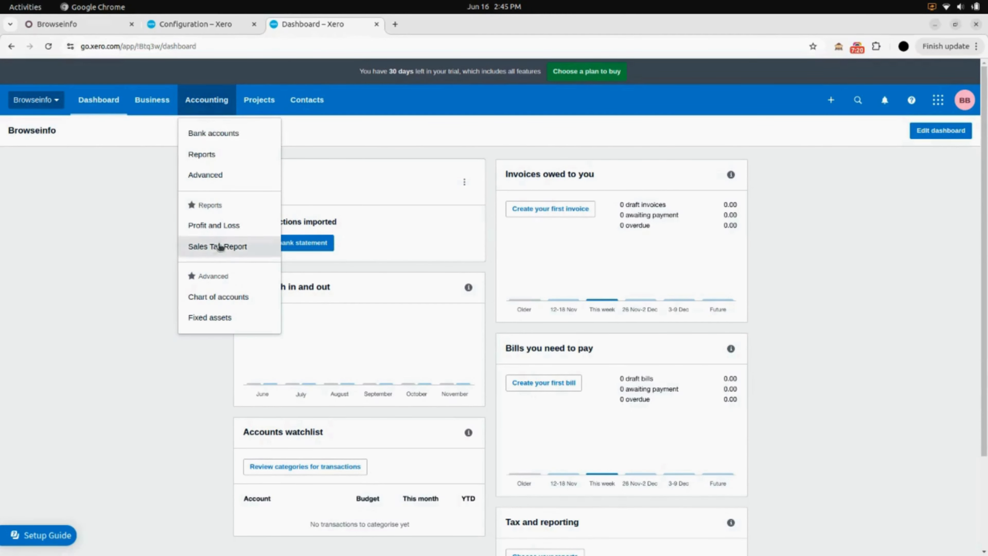
left_click(251, 304)
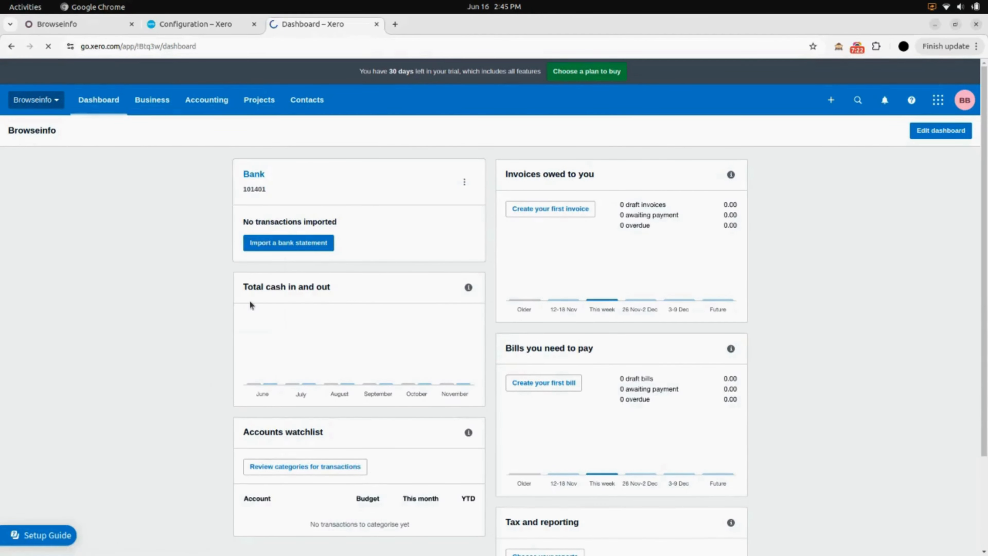
scroll(156, 356, "down", 3)
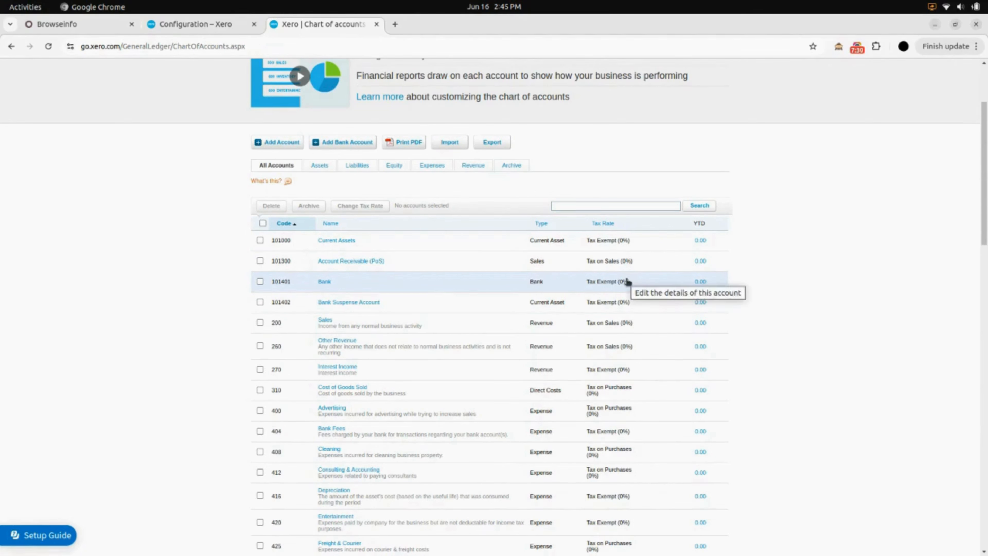
Step: Switch back to Odoo and reopen the Xero Connector record at its synchronization settings
left_click(83, 27)
left_click(37, 73)
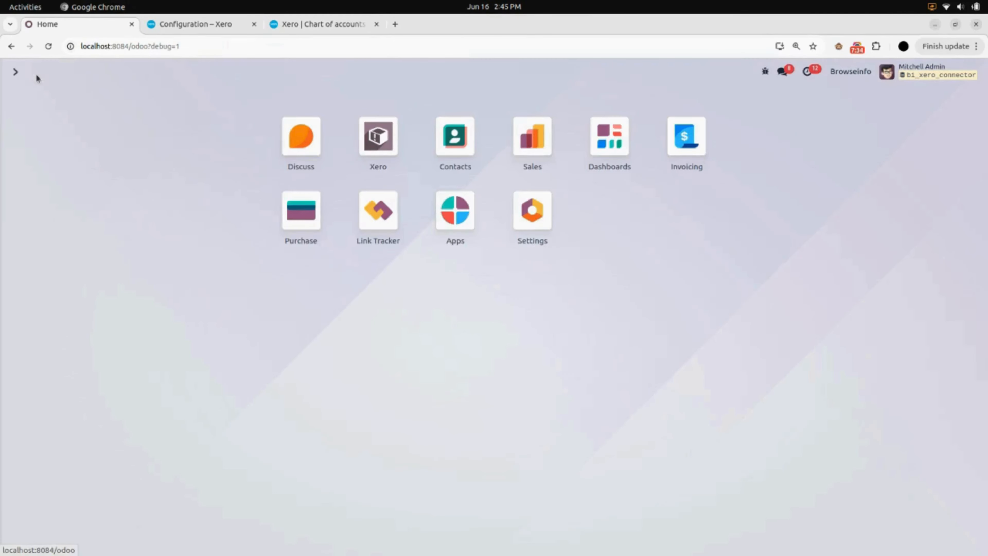
left_click(366, 158)
left_click(193, 145)
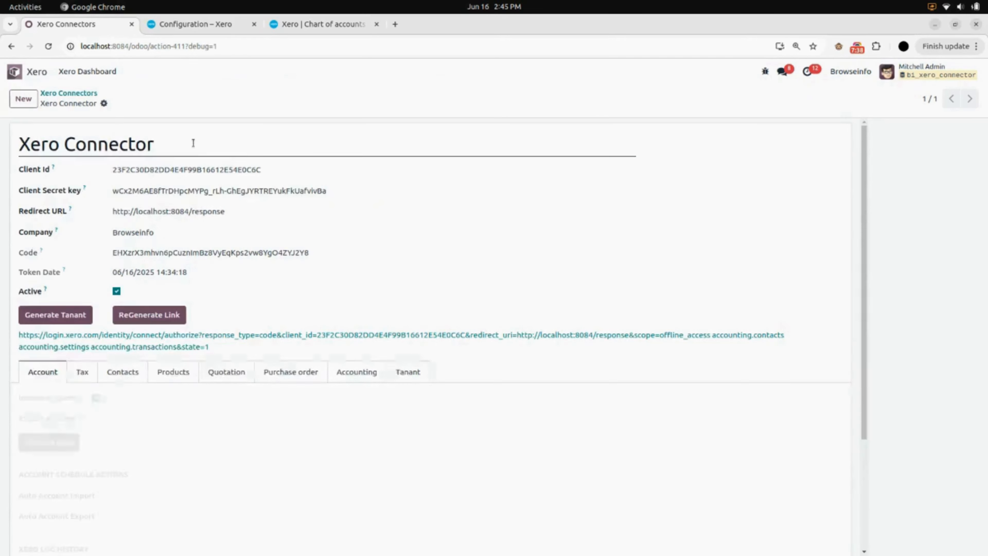
scroll(102, 316, "down", 4)
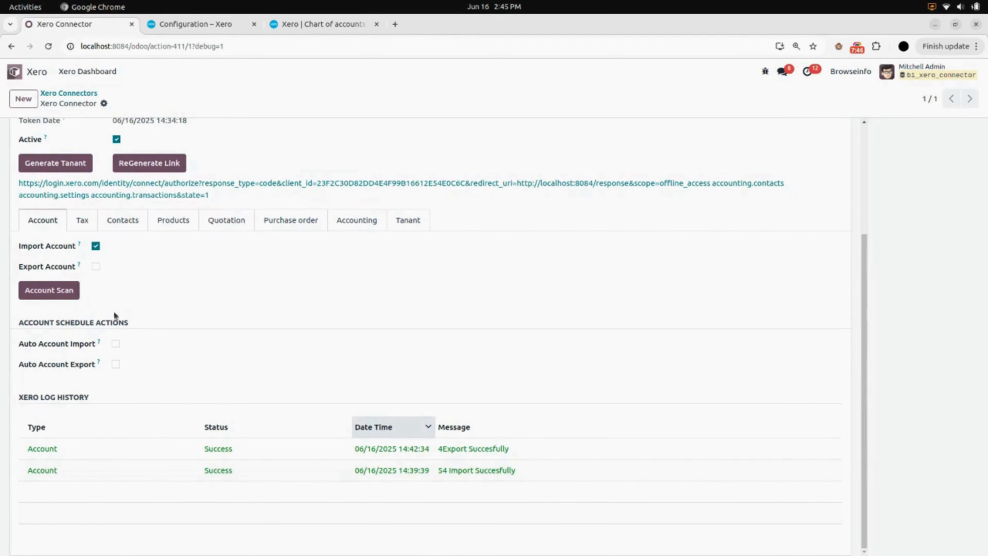
Step: Enable Import Tax in the connector's tax settings, save the record and run the tax scan
left_click(82, 220)
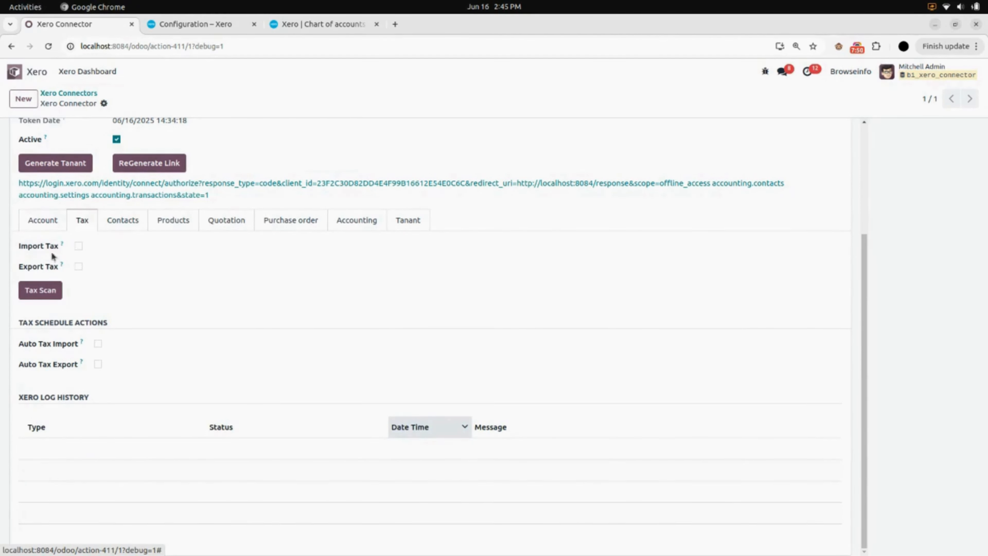
left_click(79, 246)
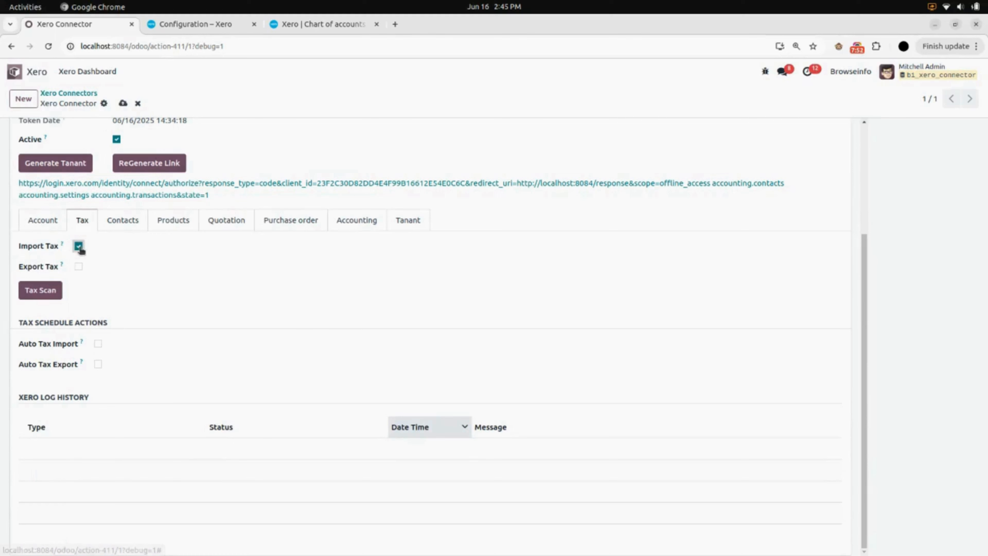
left_click(124, 103)
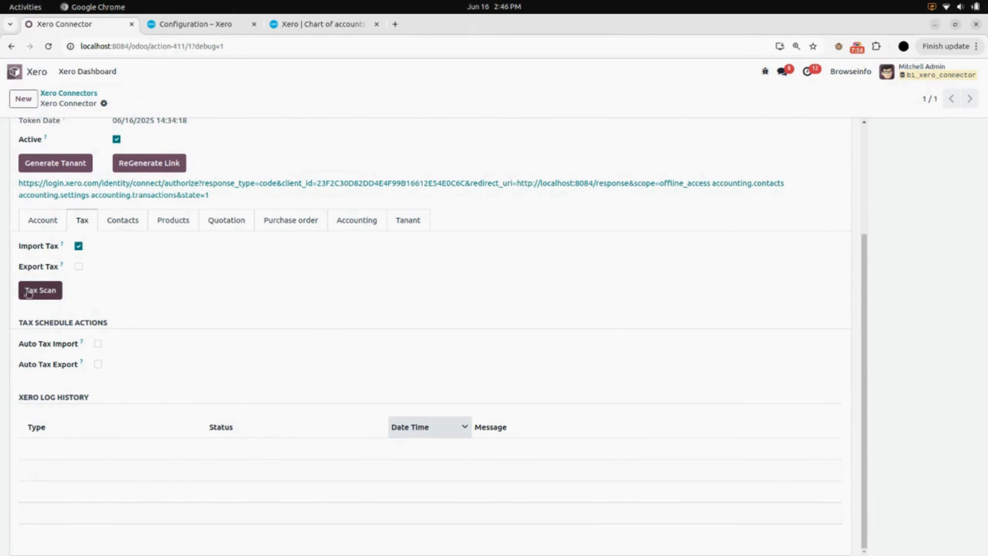
left_click(42, 297)
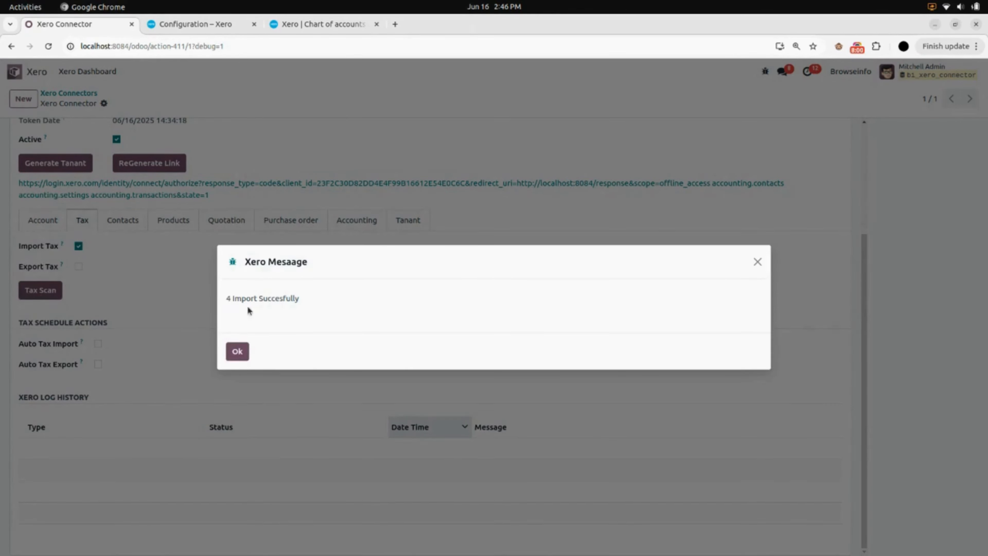
left_click(237, 351)
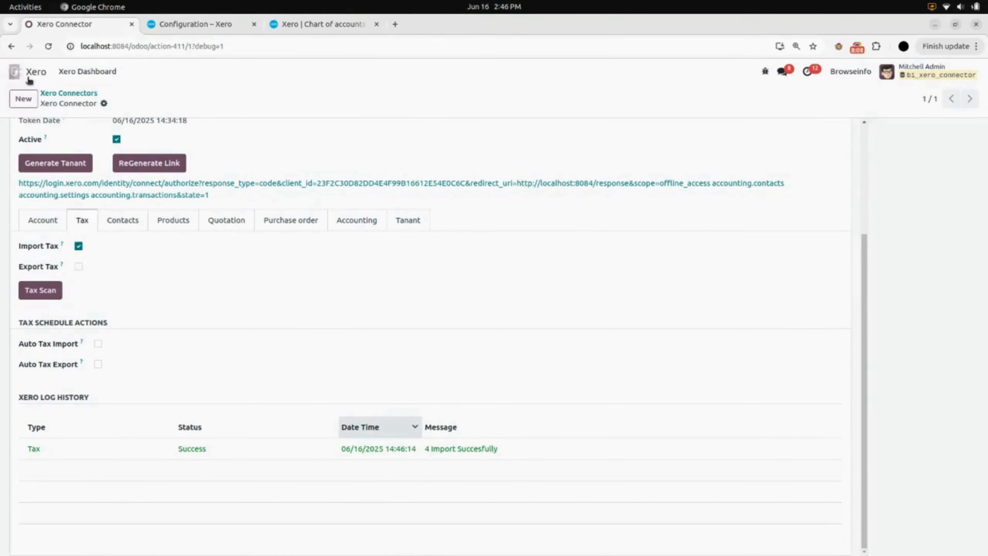
Step: Open the Taxes list in the Invoicing app's accounting configuration
left_click(16, 72)
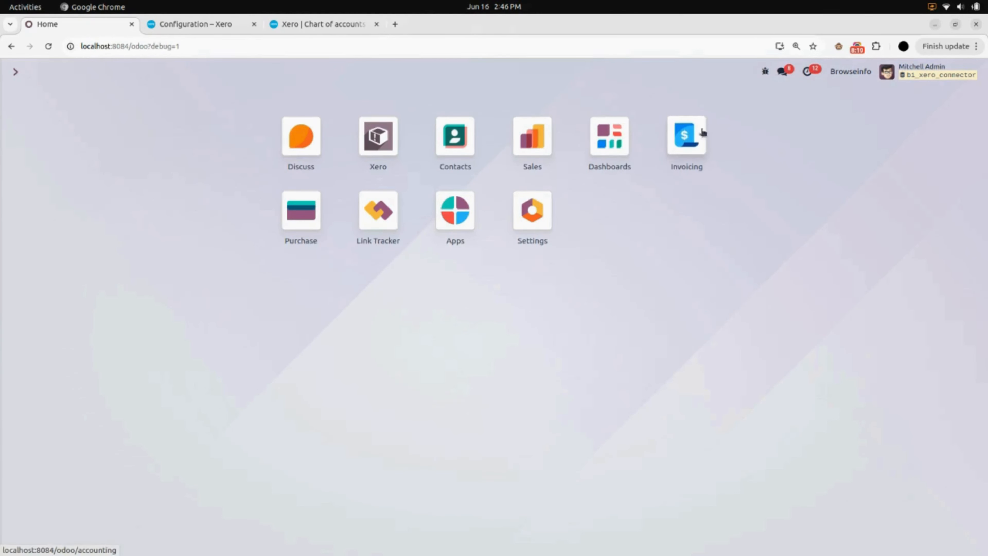
left_click(699, 145)
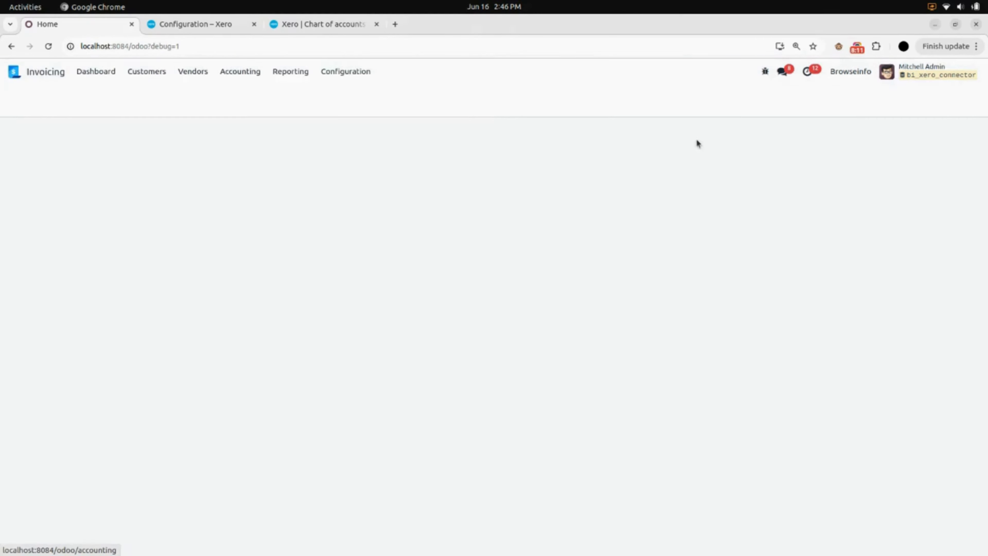
left_click(344, 74)
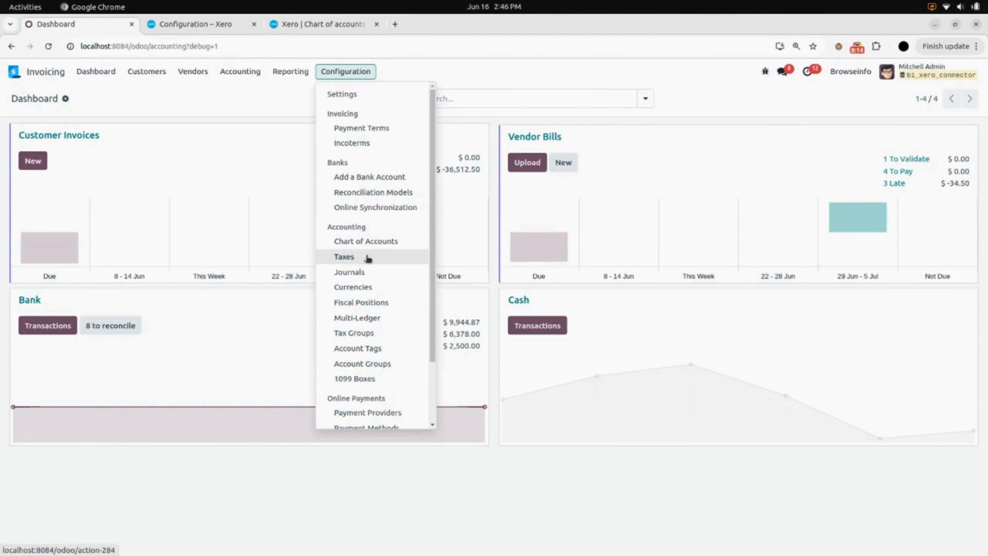
left_click(385, 261)
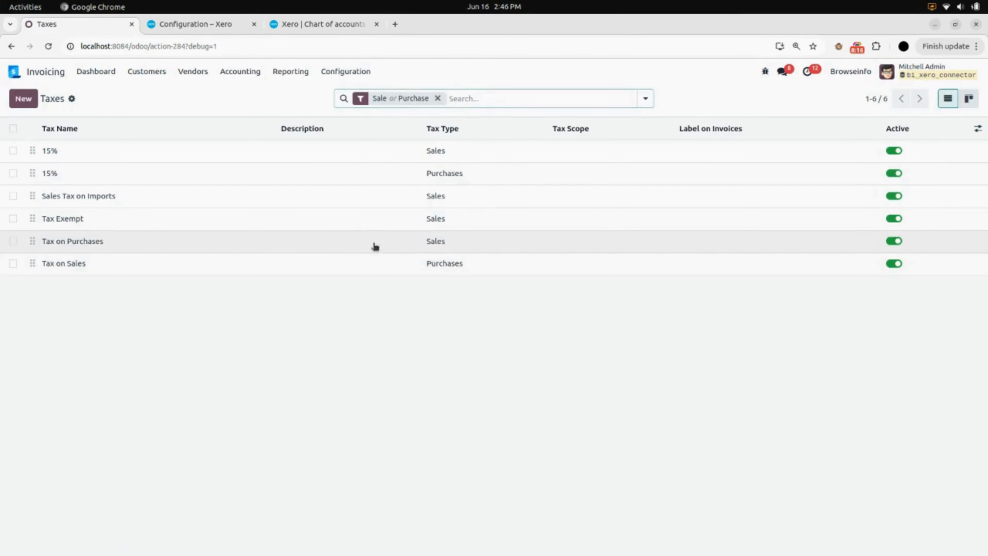
Step: Replace the default Sale or Purchase filter on the Taxes list with the Xero filter to check the imported taxes
left_click(437, 98)
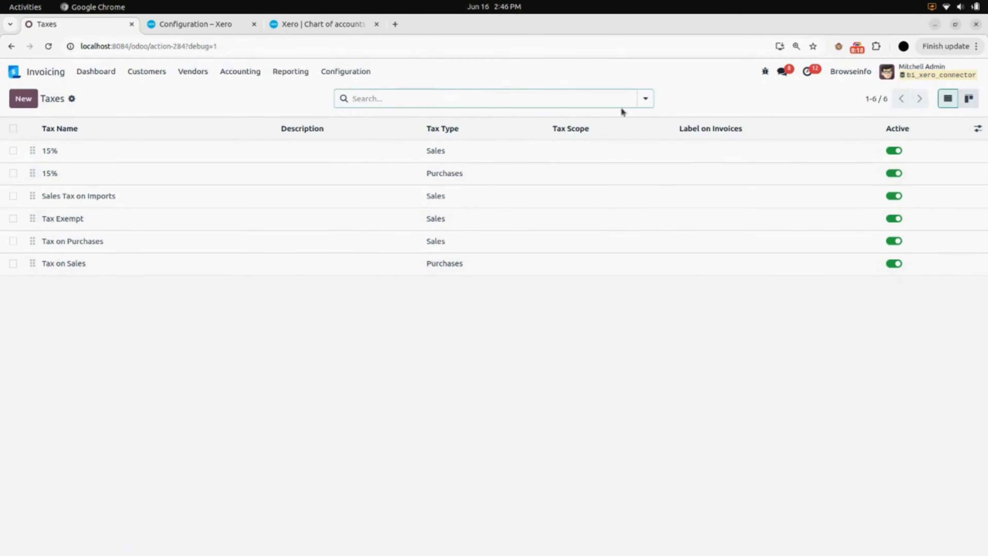
left_click(645, 99)
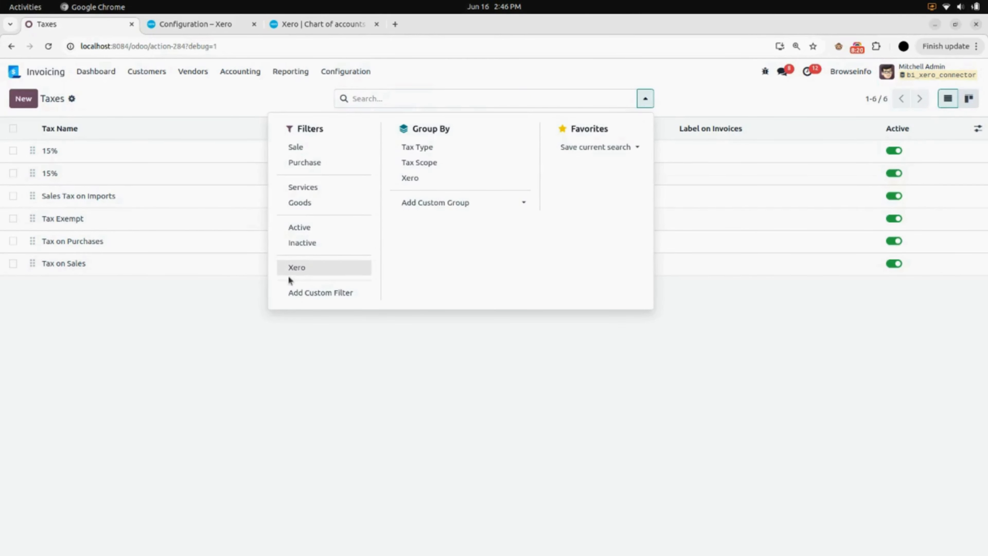
left_click(333, 267)
left_click(130, 304)
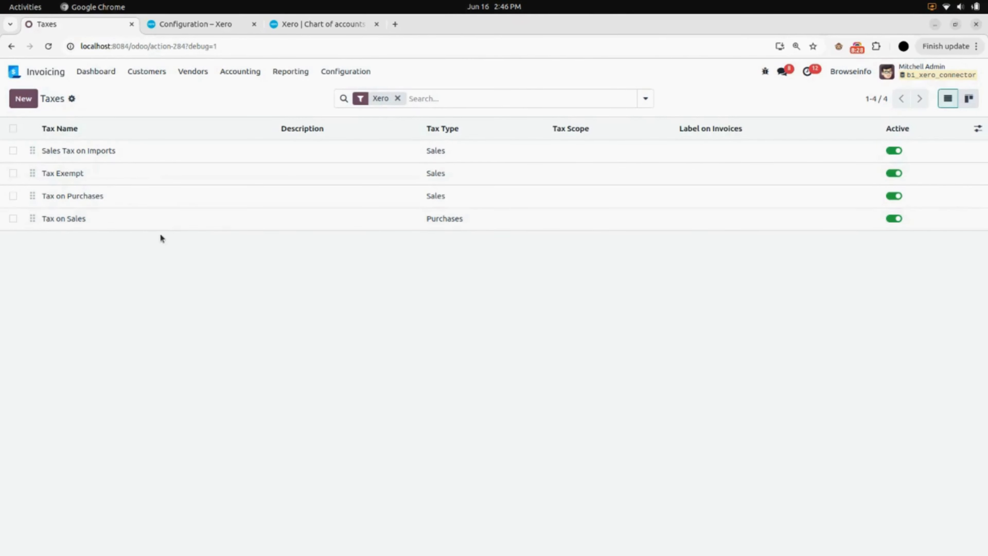
Step: Clear the Xero filter, select both 15% taxes for sales and purchases, and export them to Xero
left_click(398, 100)
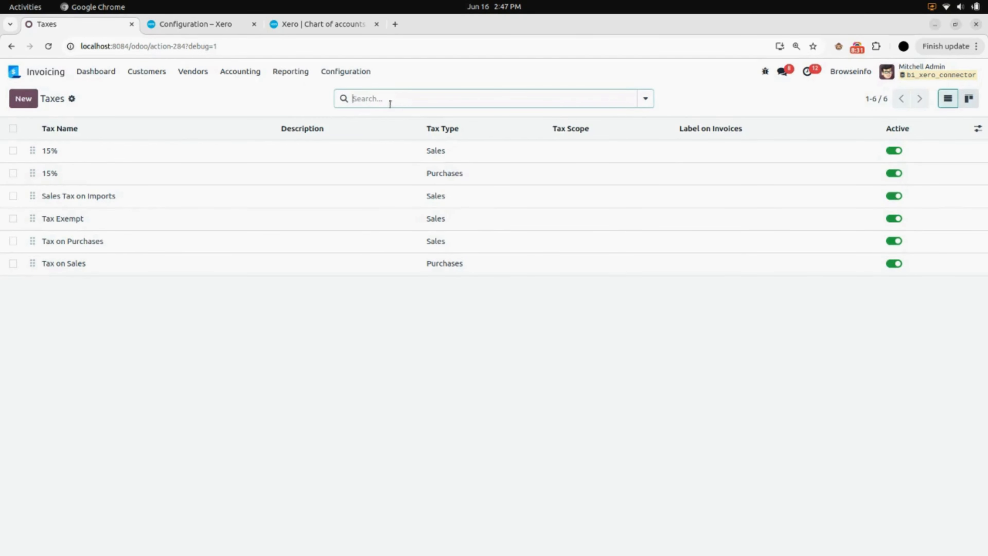
left_click(12, 150)
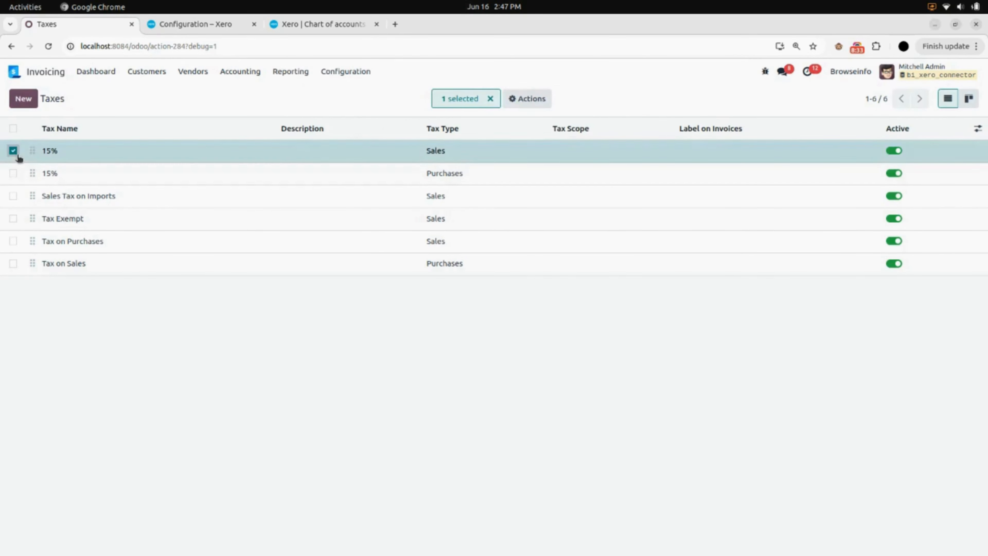
left_click(13, 173)
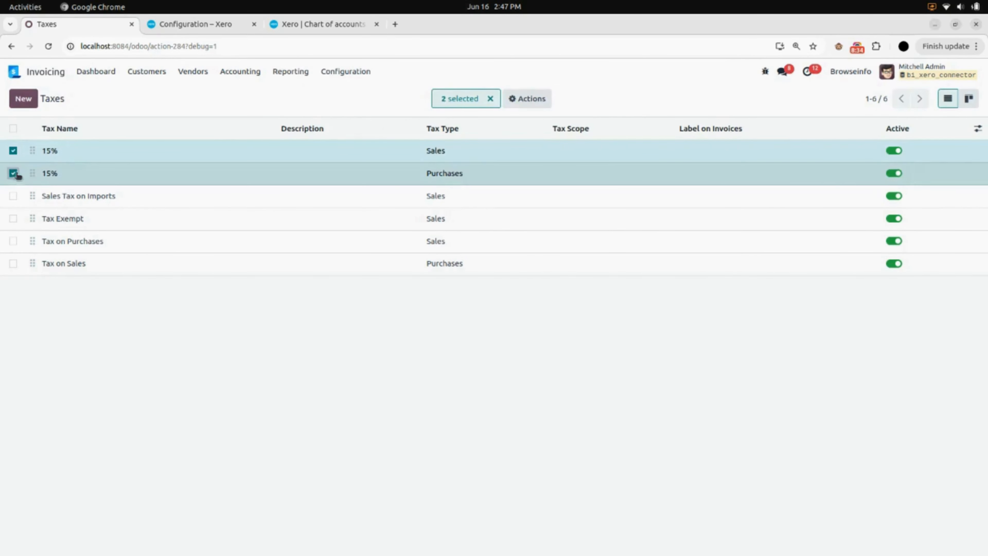
left_click(528, 101)
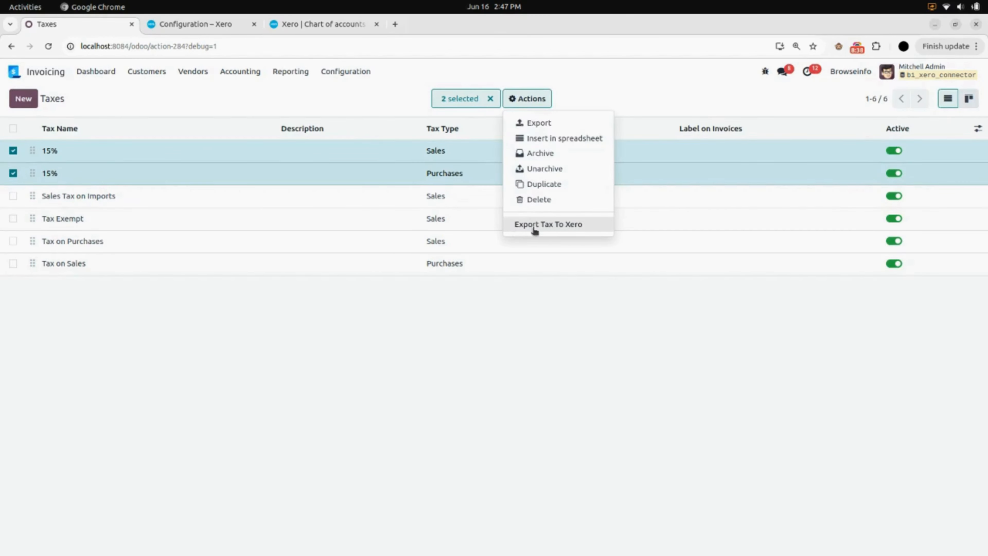
left_click(576, 225)
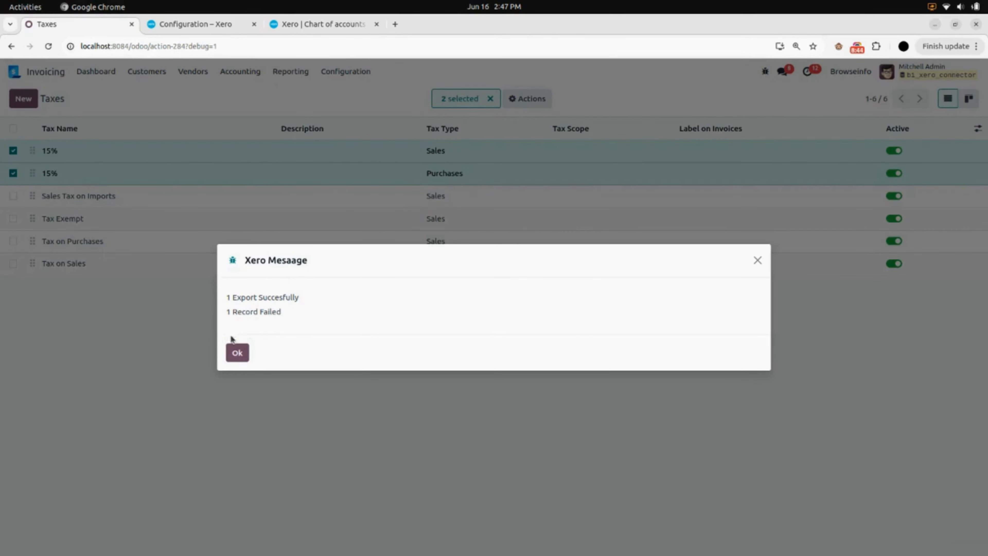
left_click(237, 352)
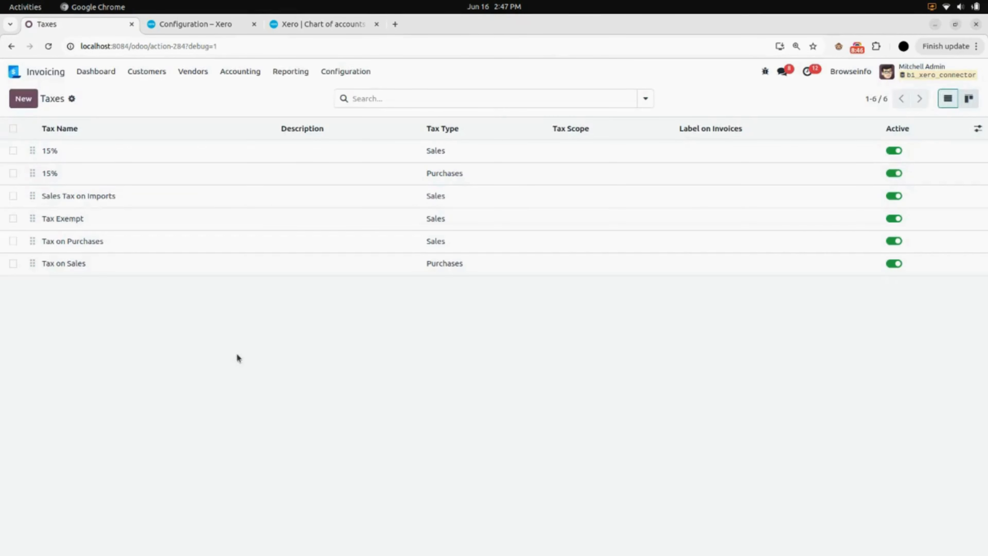
Step: Reopen the Xero Connector record and review the log history in its tax settings
left_click(45, 75)
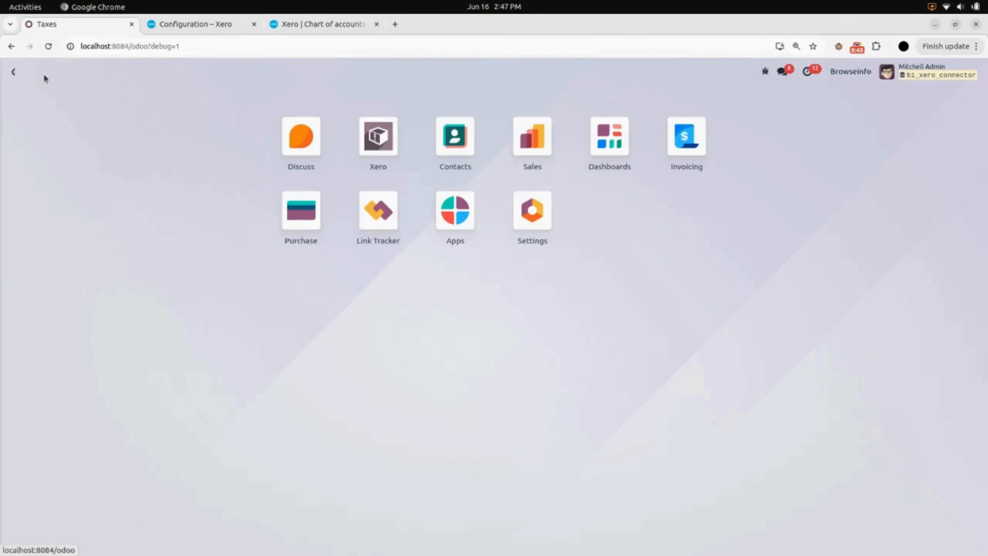
left_click(377, 155)
left_click(222, 158)
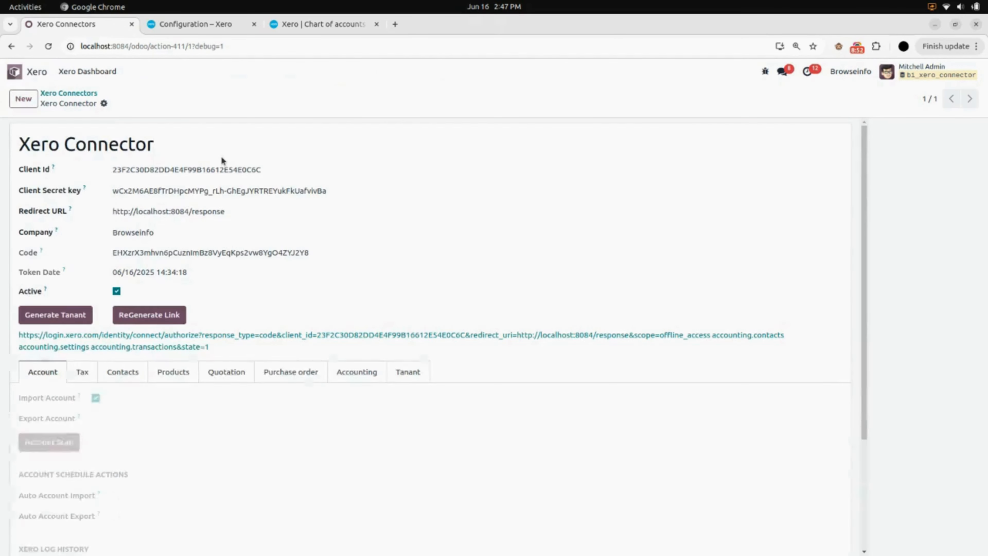
left_click(82, 372)
scroll(84, 381, "down", 4)
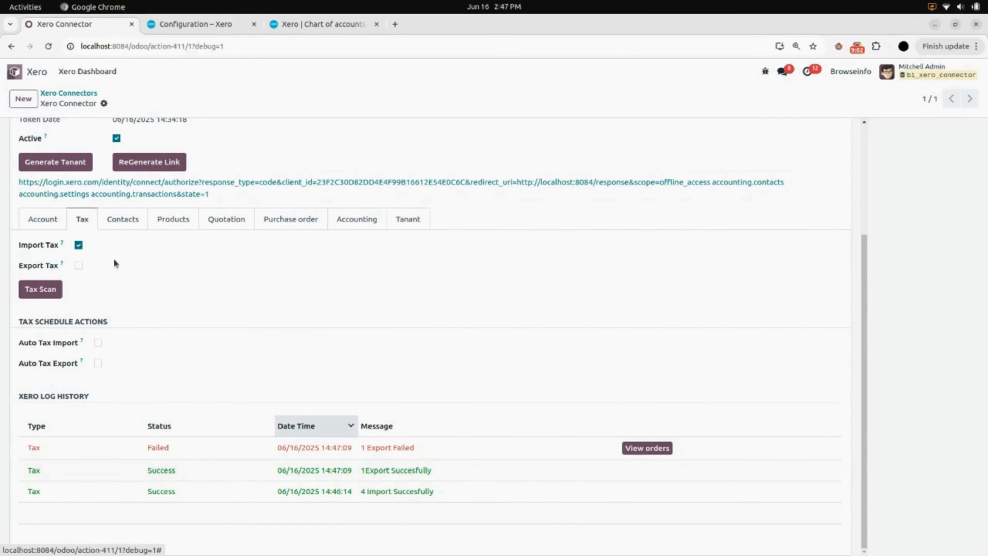
Step: Enable Import Contact in the connector's contact settings and run the contact scan
left_click(115, 225)
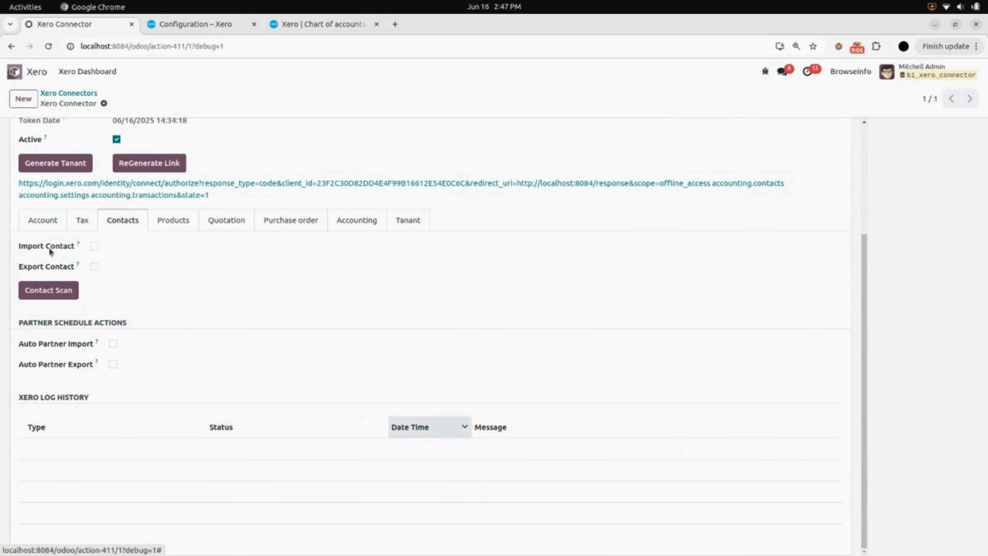
left_click(94, 246)
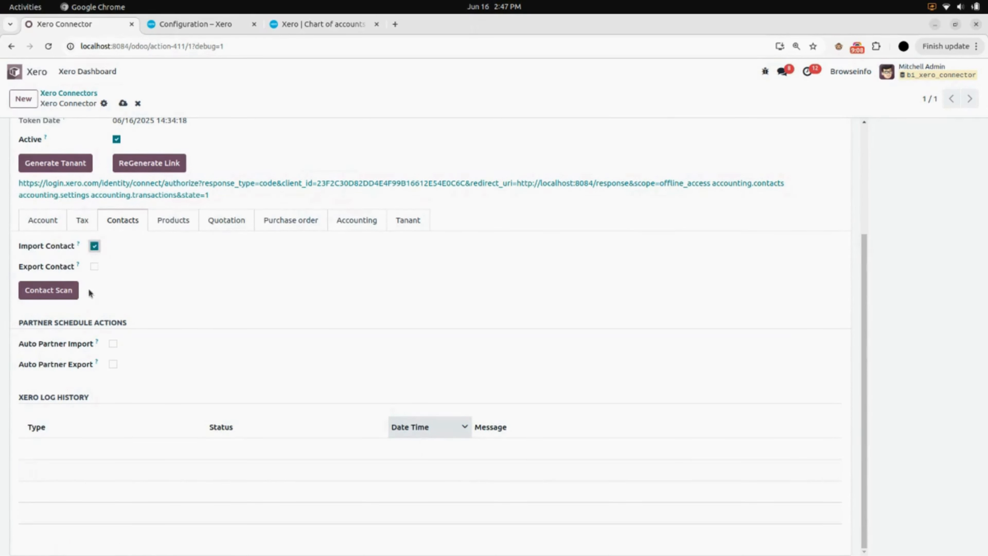
left_click(50, 291)
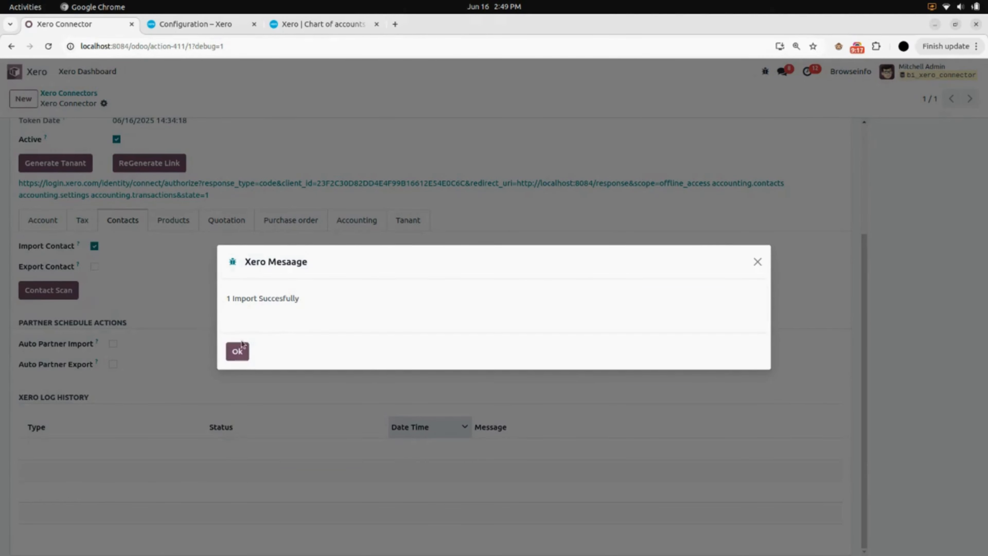
left_click(239, 350)
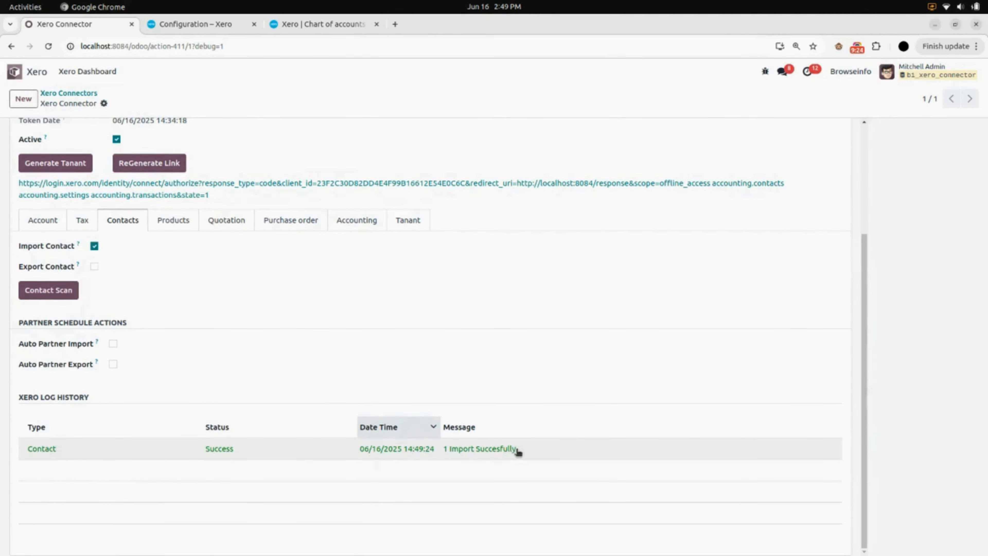
Step: Filter the Contacts app by Xero, inspect the imported contact's record and return to the filtered contacts
left_click(35, 75)
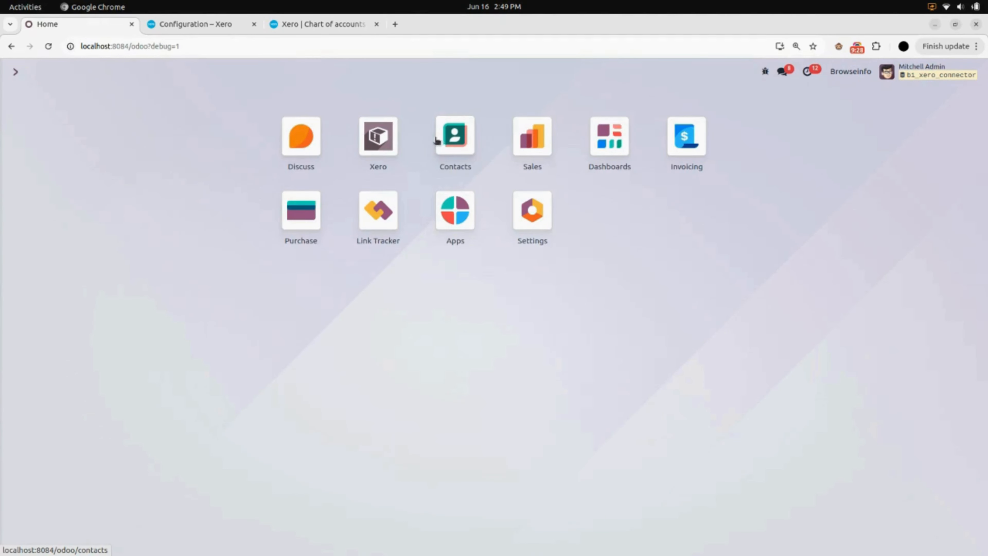
left_click(461, 136)
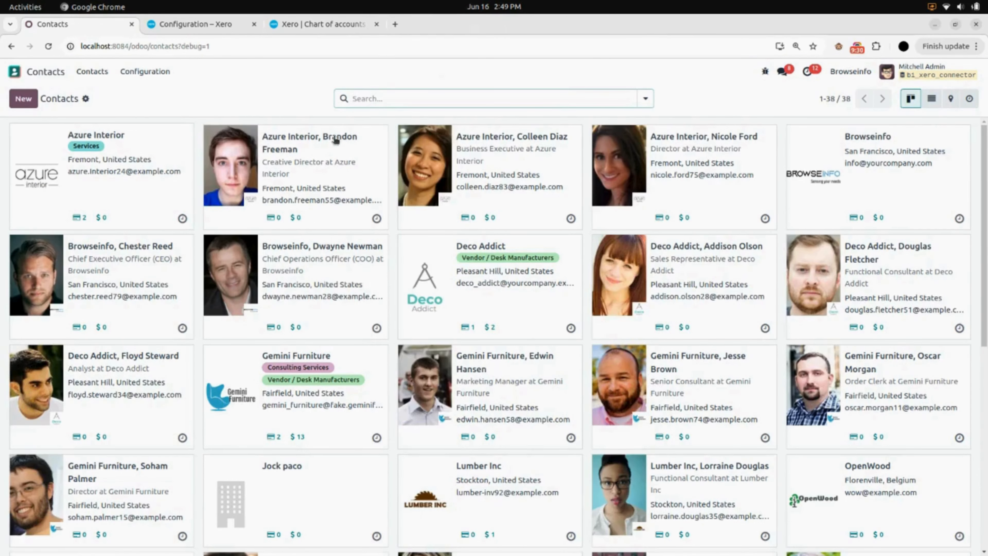
left_click(653, 98)
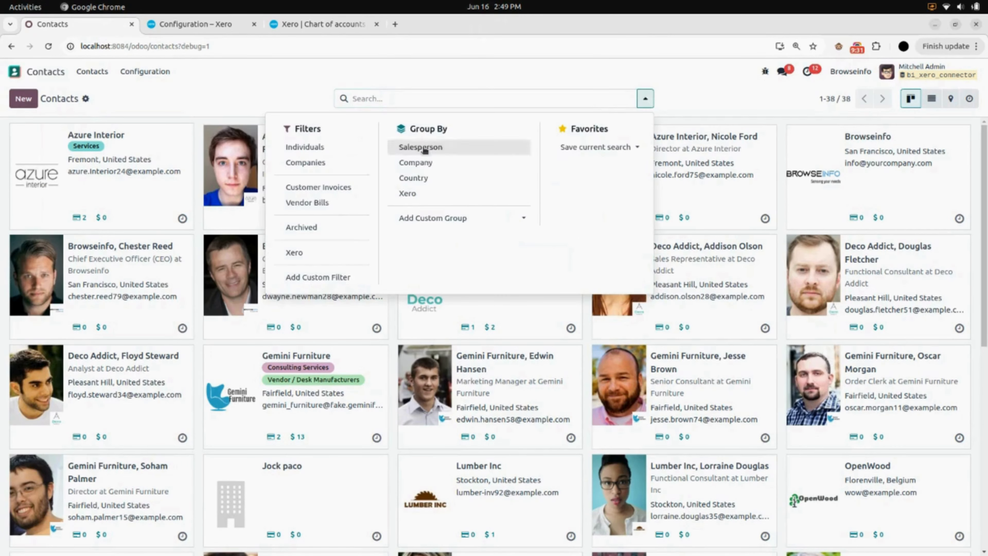
left_click(313, 251)
left_click(268, 89)
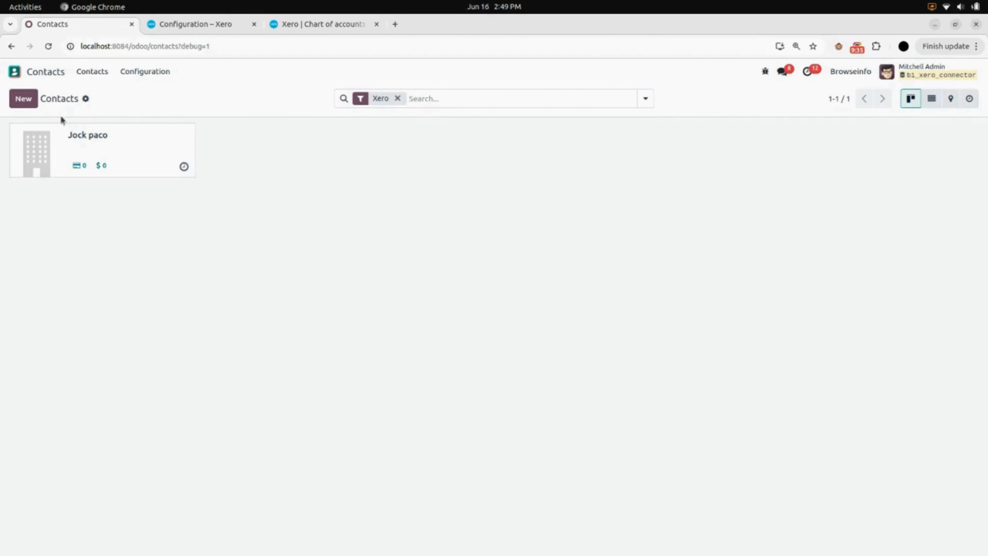
left_click(146, 152)
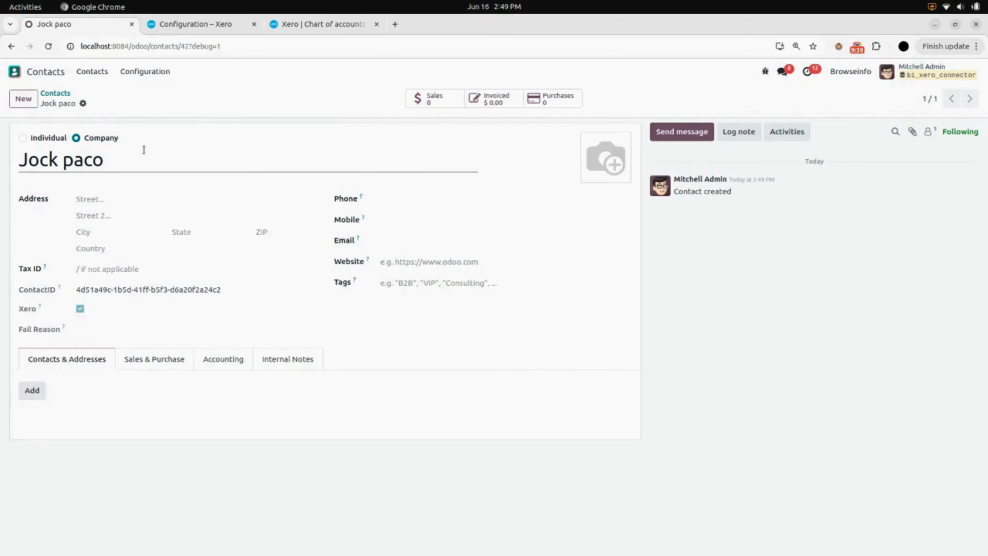
left_click(59, 95)
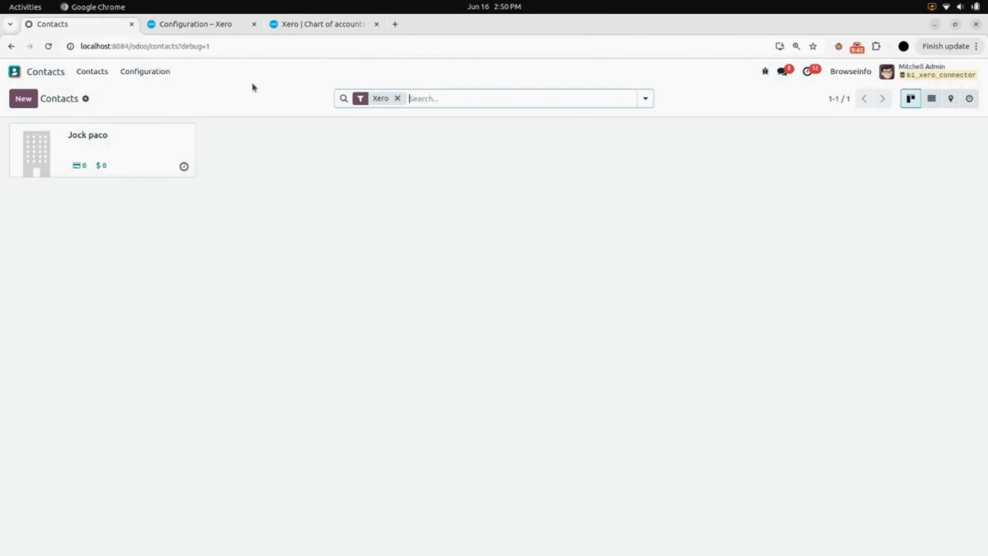
Step: Switch to the Xero website and open the list of all contacts to compare it with Odoo
left_click(320, 26)
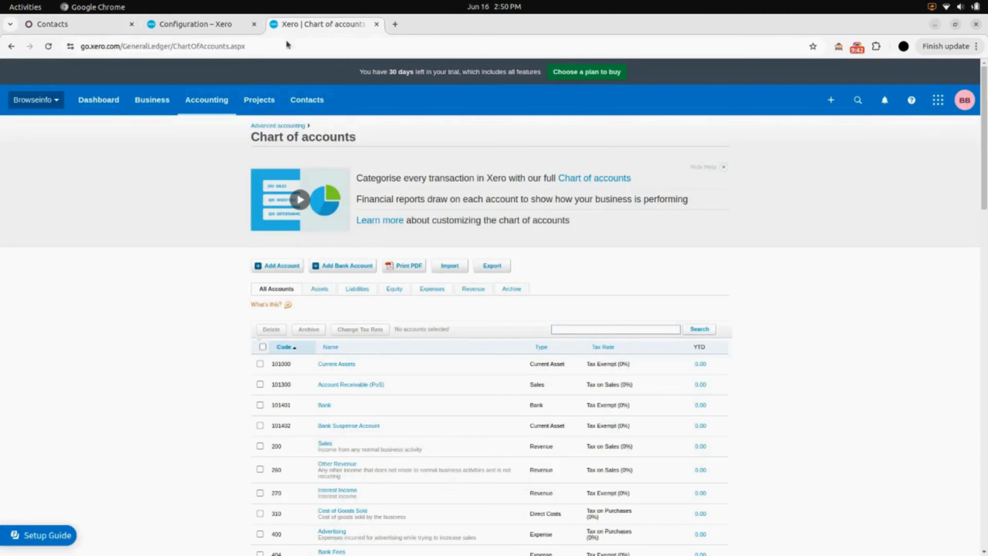
left_click(313, 101)
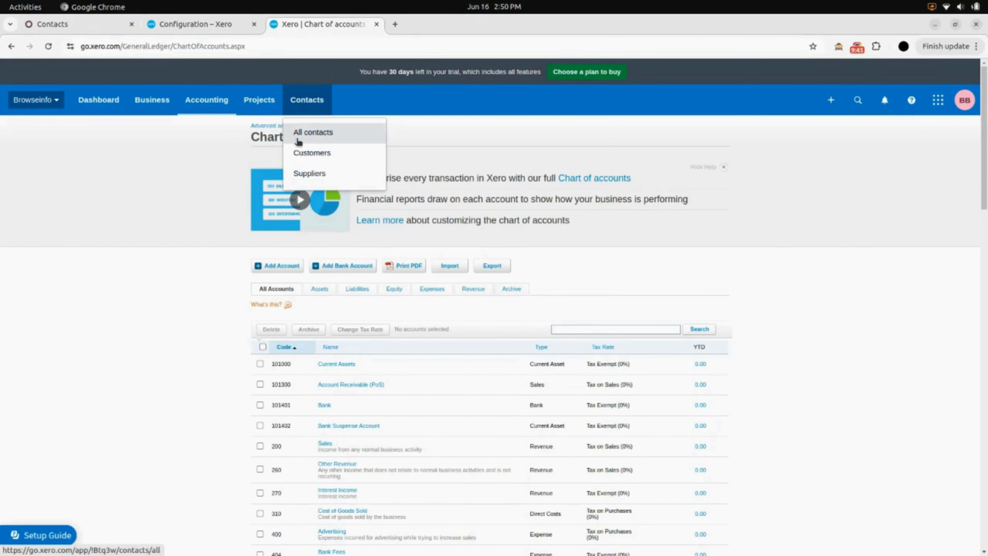
left_click(314, 133)
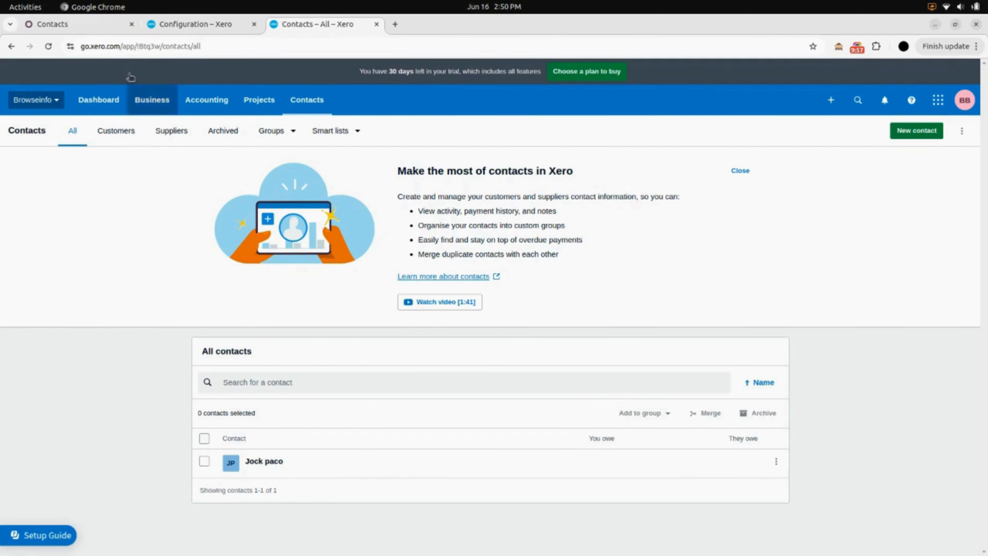
Step: Switch back to Odoo, check the ContactID and Xero fields on the imported contact, and return to the contacts
left_click(96, 30)
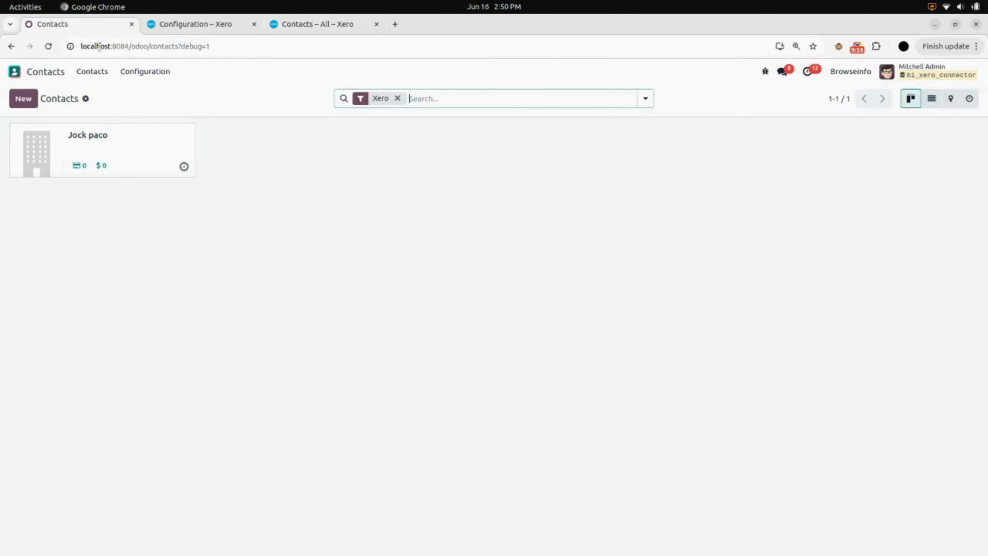
left_click(119, 153)
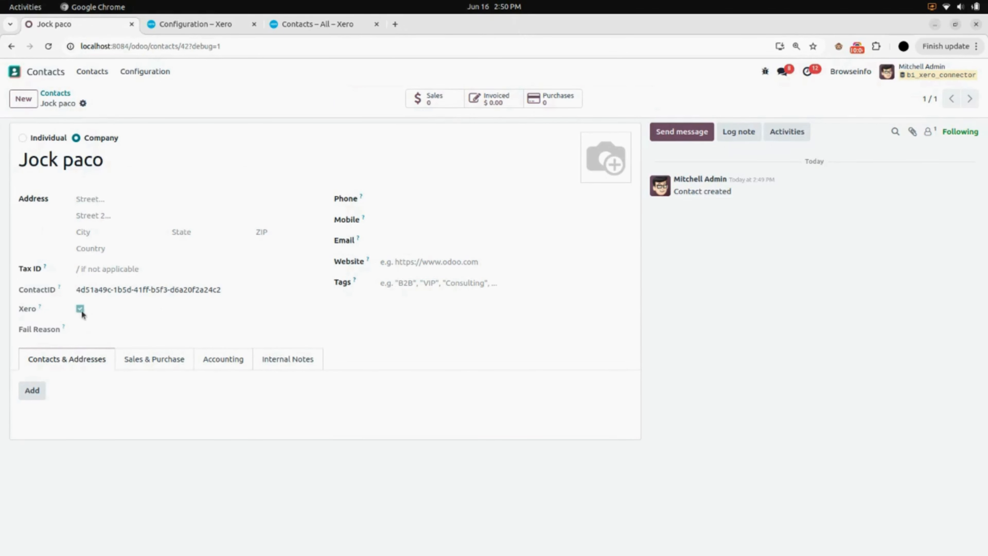
left_click(56, 95)
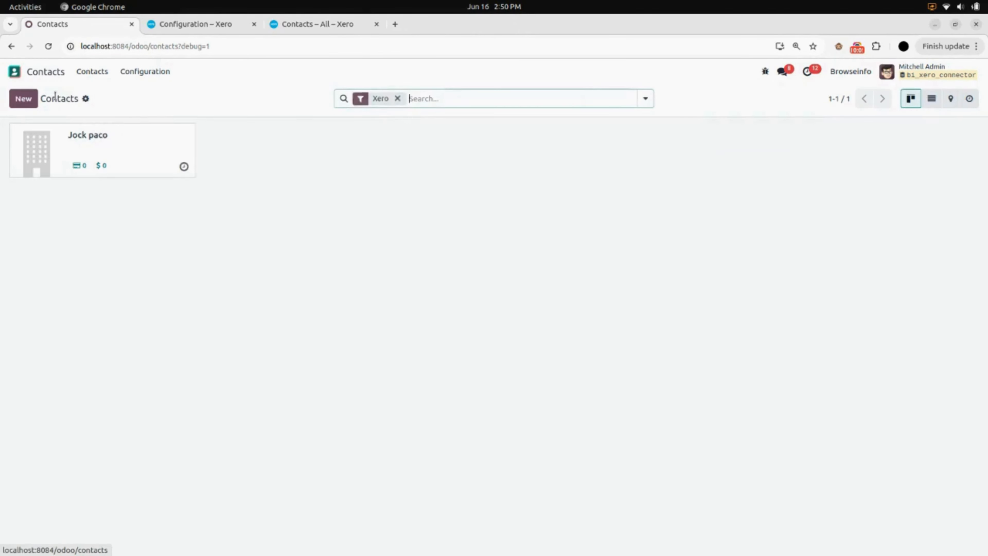
Step: From the unfiltered contacts list, export Azure Interior, Deco Addict, Gemini Furniture and the first listed individual under each of the first two companies to Xero
left_click(399, 99)
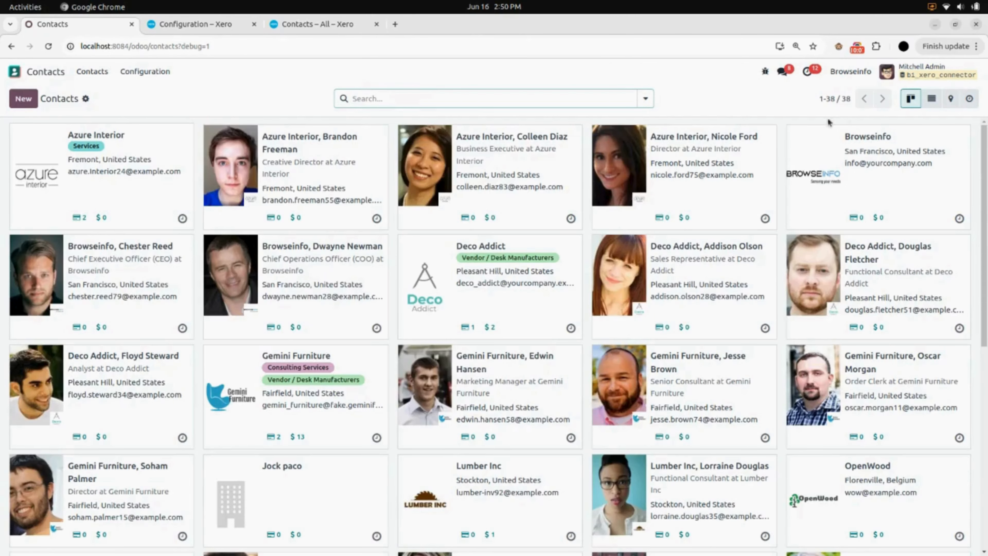
left_click(932, 99)
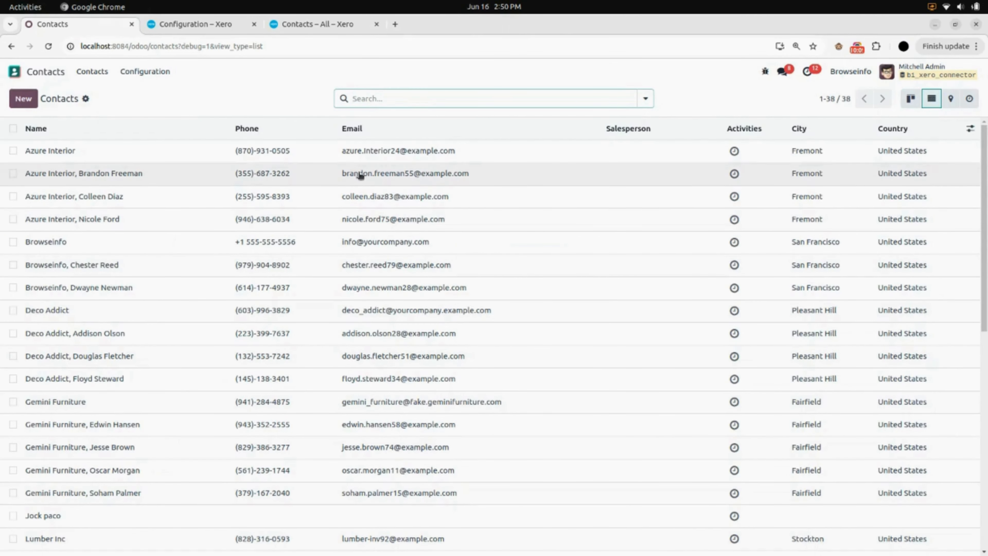
left_click(13, 150)
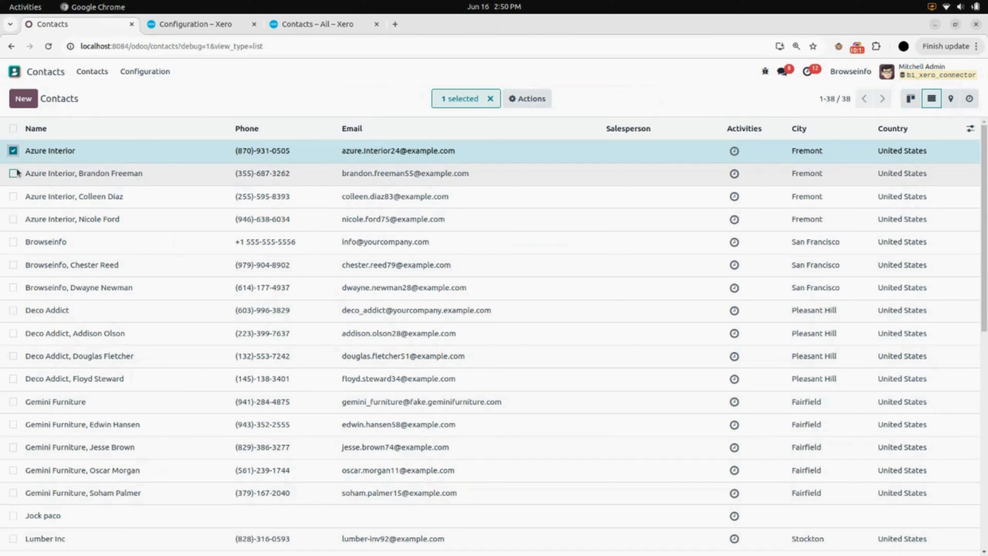
left_click(13, 173)
left_click(13, 310)
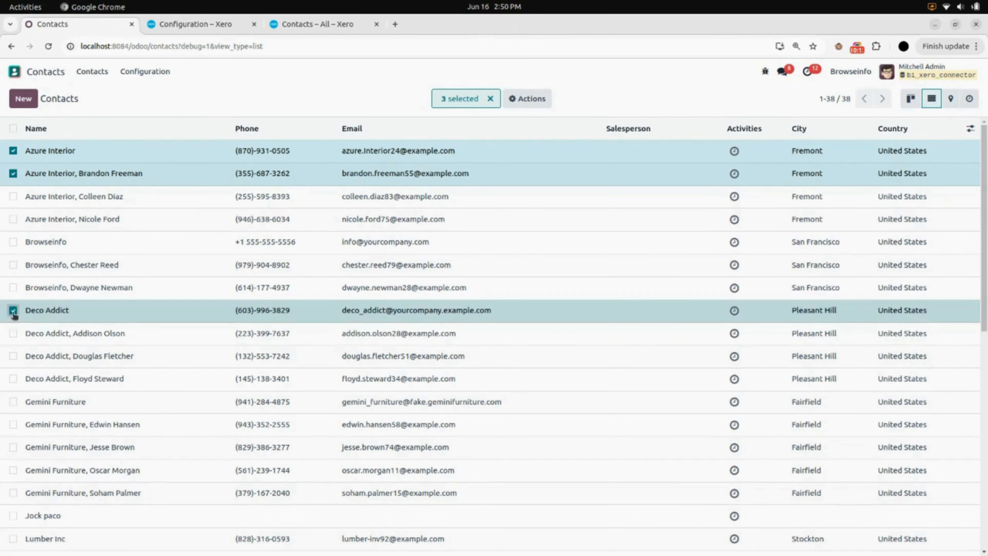
left_click(13, 333)
left_click(13, 402)
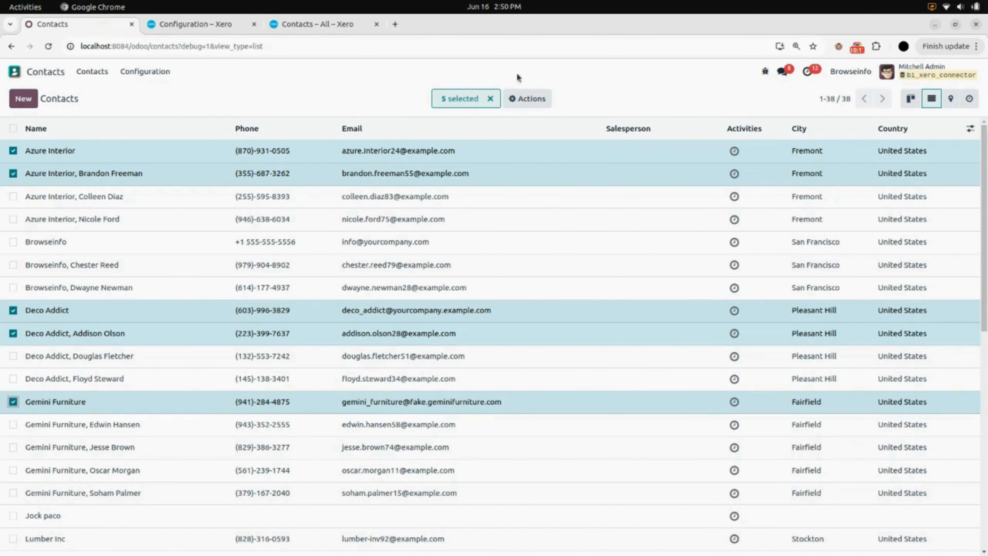
left_click(530, 100)
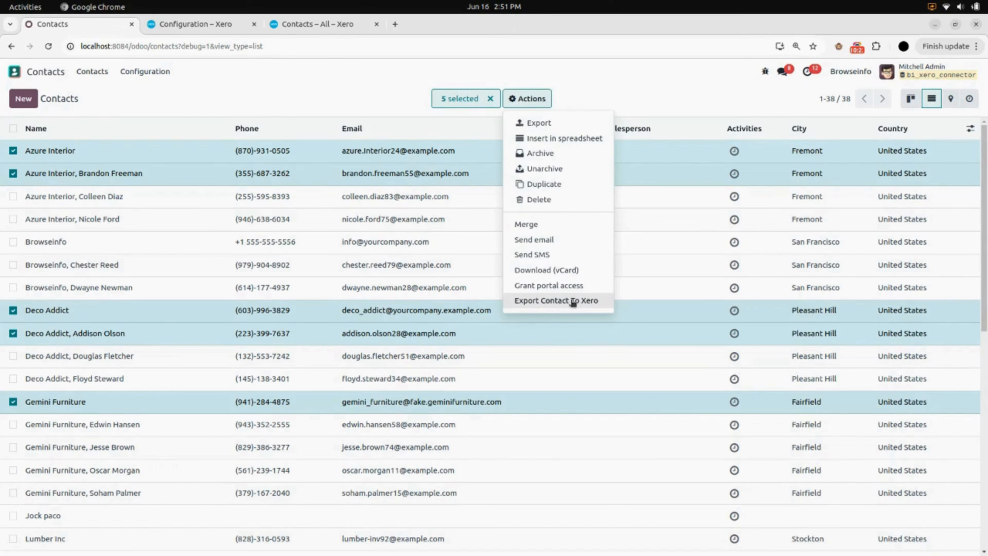
left_click(587, 301)
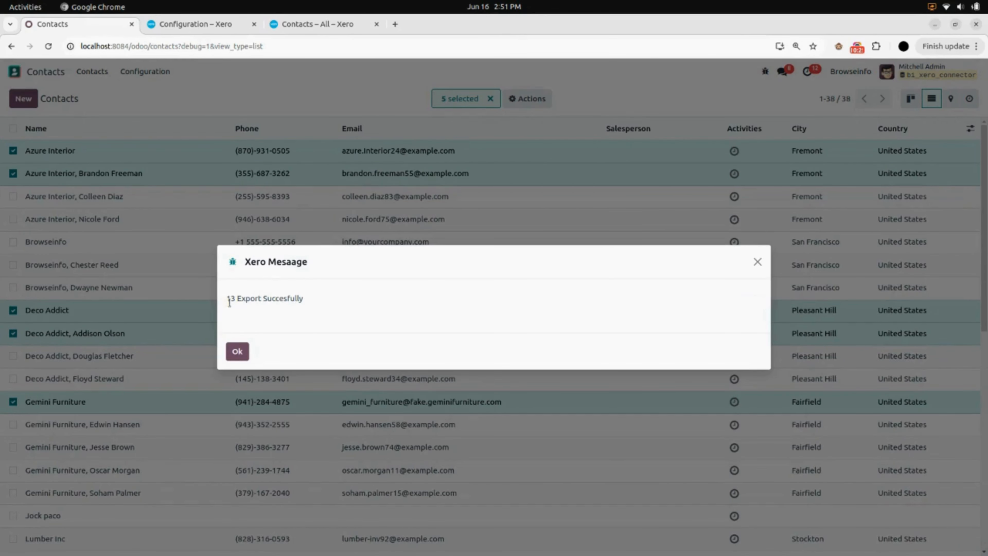
Step: Dismiss the export message and open the Xero Connector record to review its Contacts log history
left_click(237, 351)
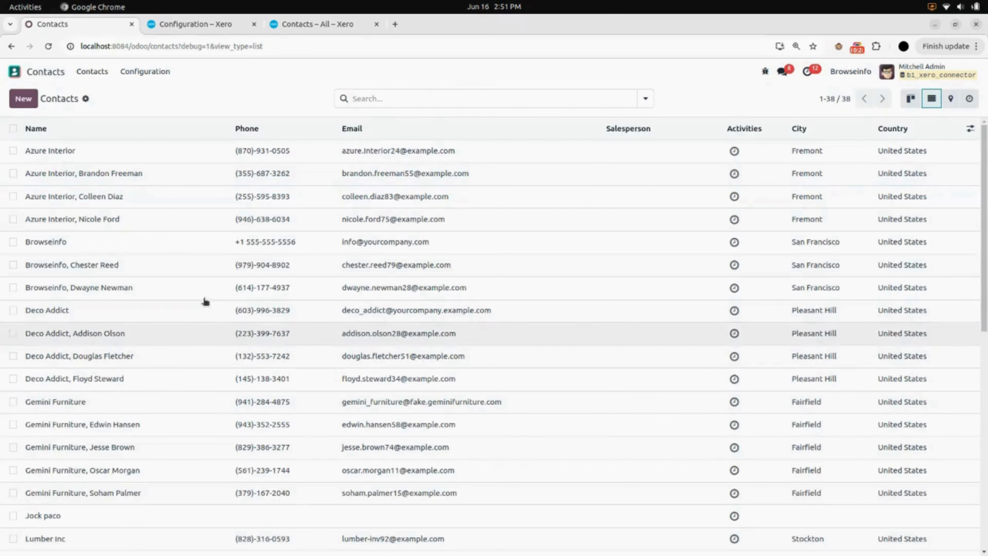
left_click(36, 75)
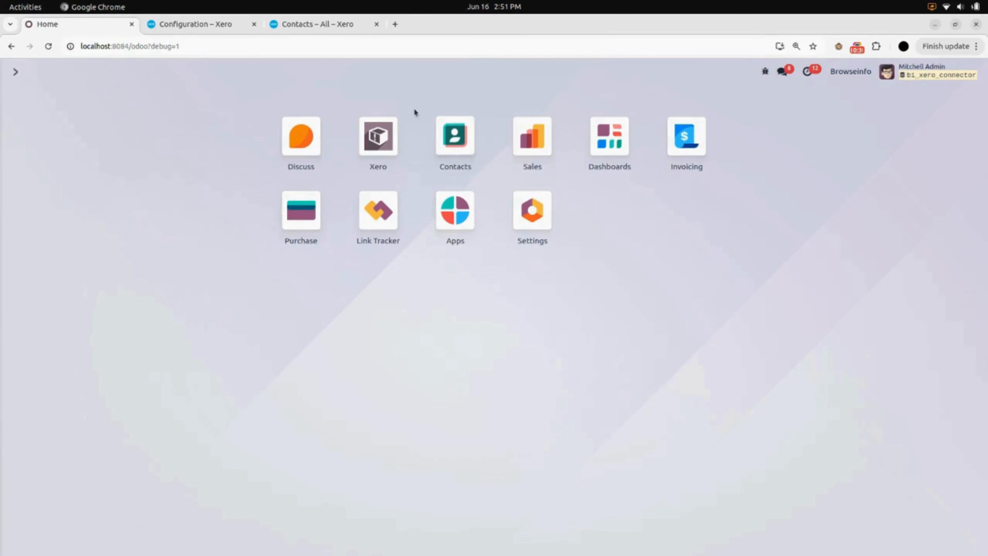
left_click(372, 145)
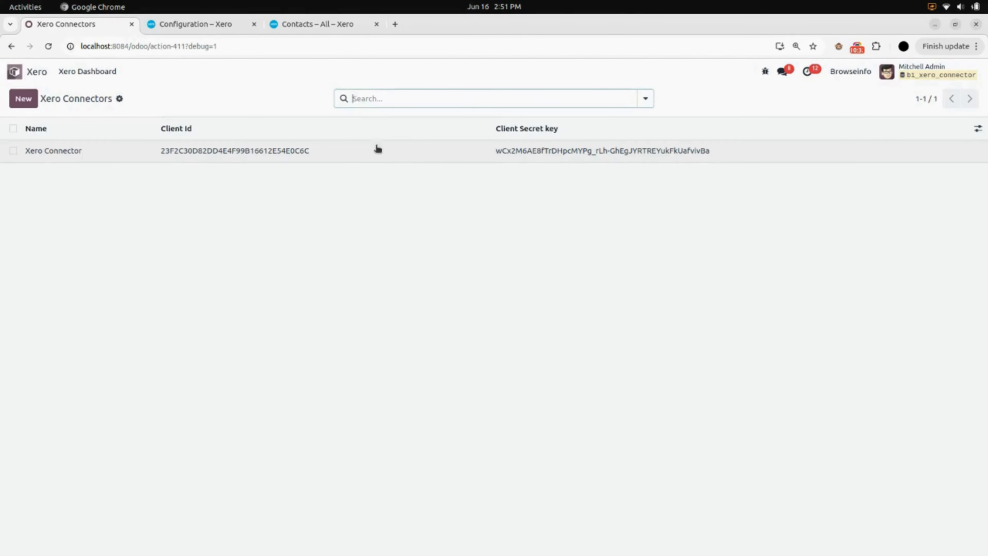
left_click(286, 152)
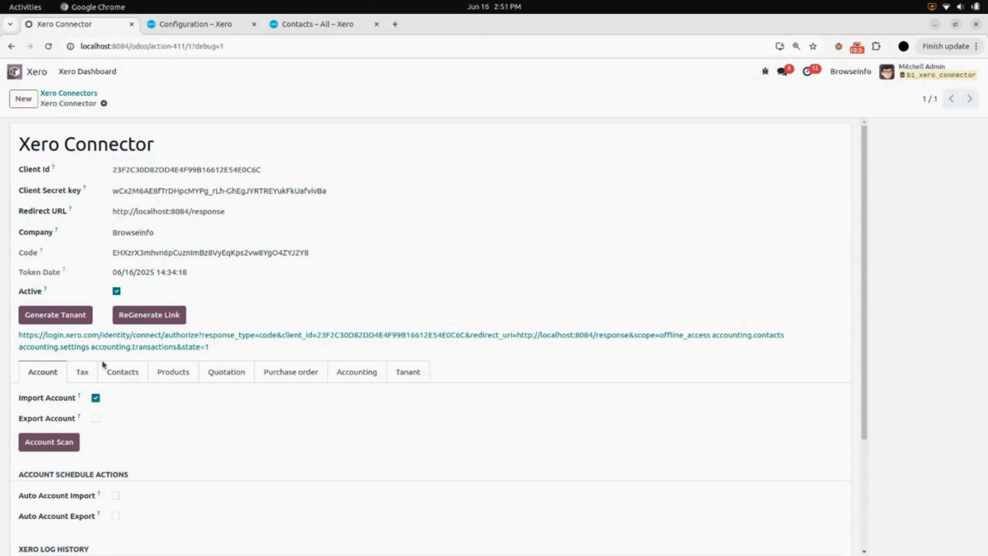
left_click(129, 373)
scroll(132, 375, "down", 4)
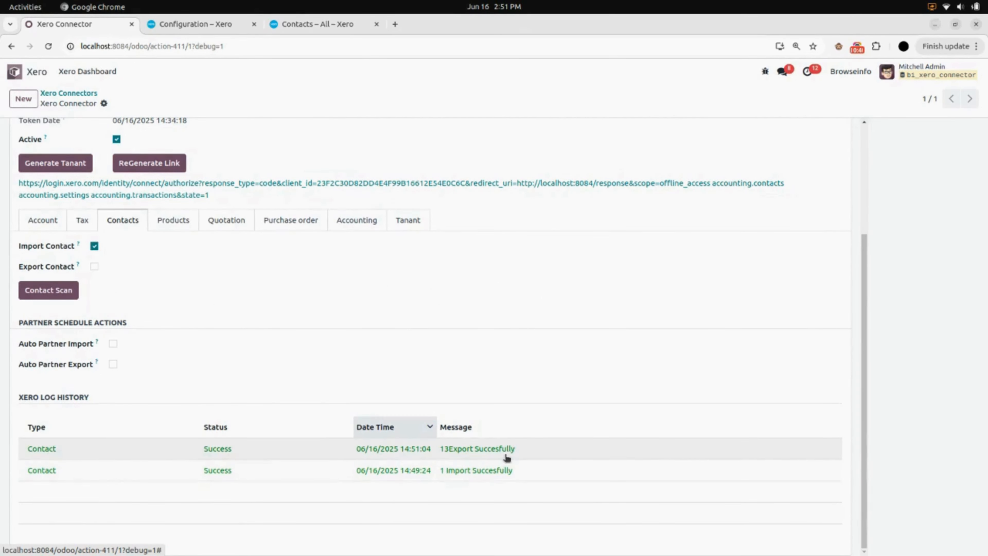
Step: Switch to the Xero website, refresh the list of all contacts and look through it for the exported contacts
left_click(280, 24)
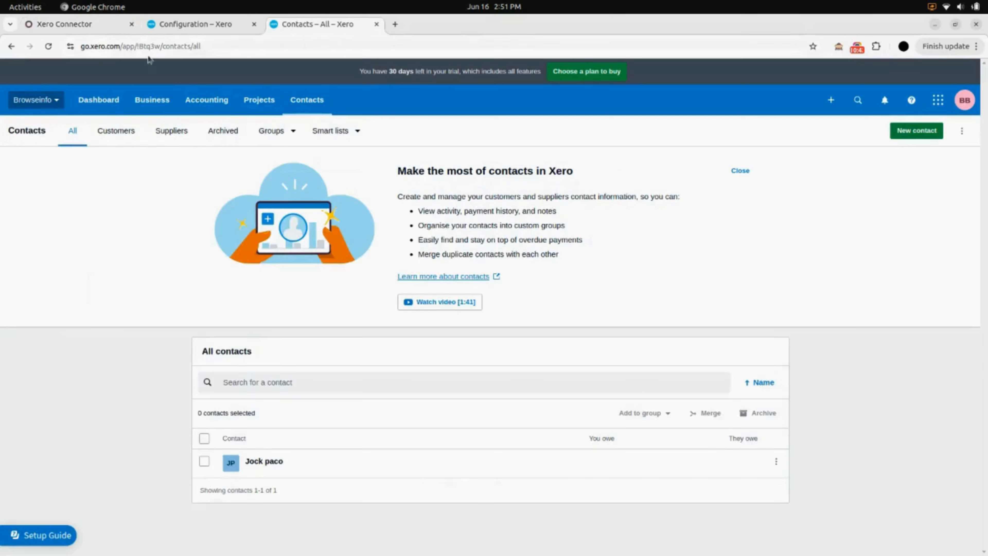
left_click(48, 46)
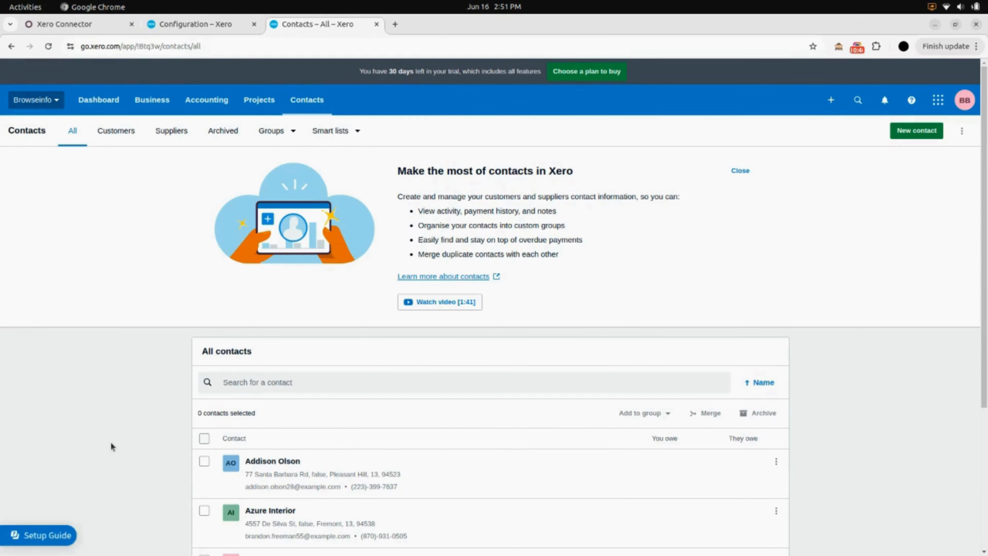
scroll(468, 430, "down", 5)
scroll(441, 395, "up", 2)
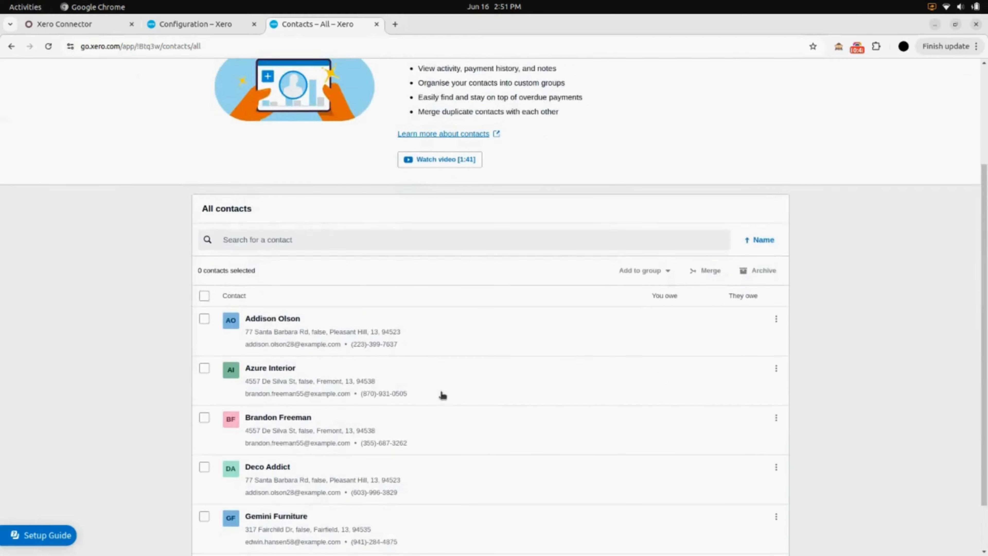
scroll(421, 389, "down", 2)
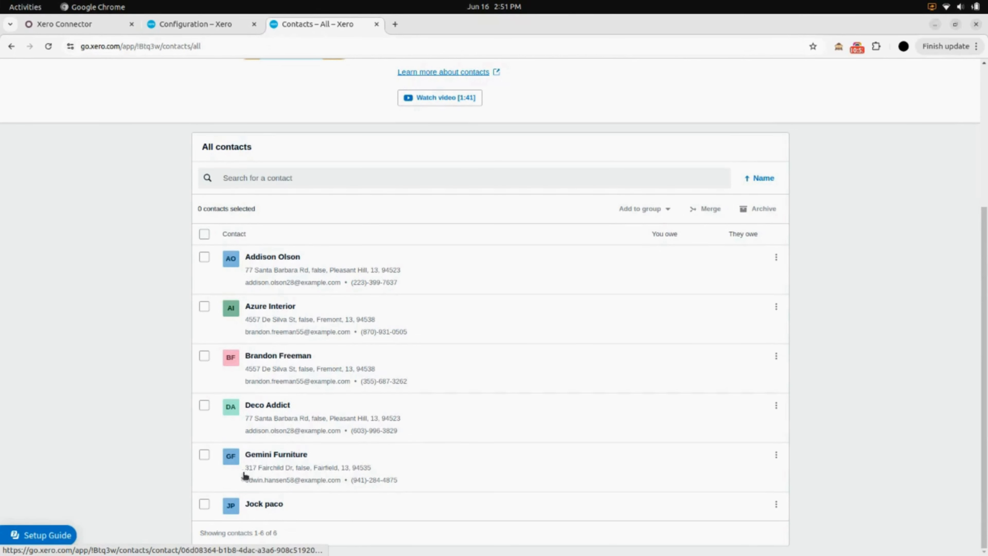
Step: Switch back to the Odoo connector, enable Import Product for Products and run the product scan
left_click(93, 24)
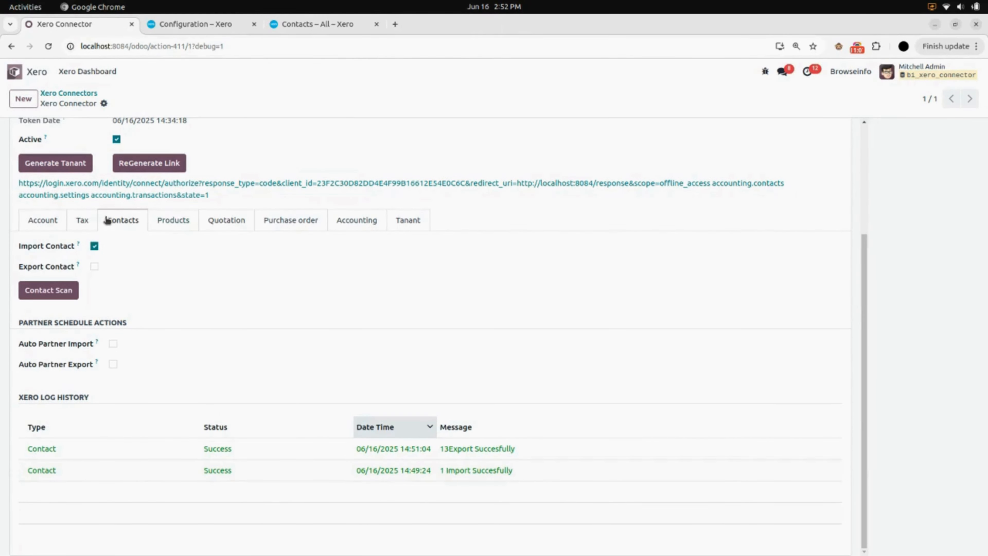
left_click(173, 222)
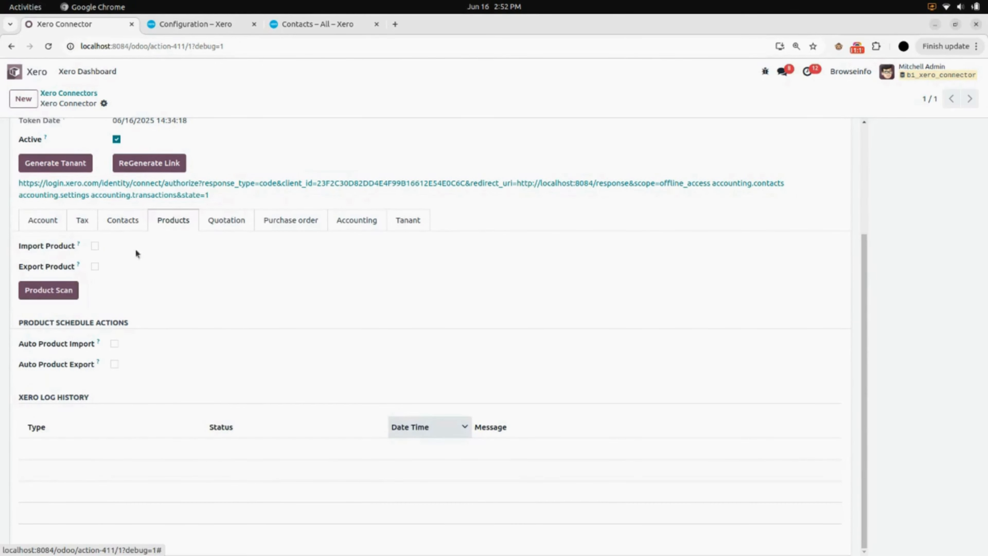
left_click(95, 246)
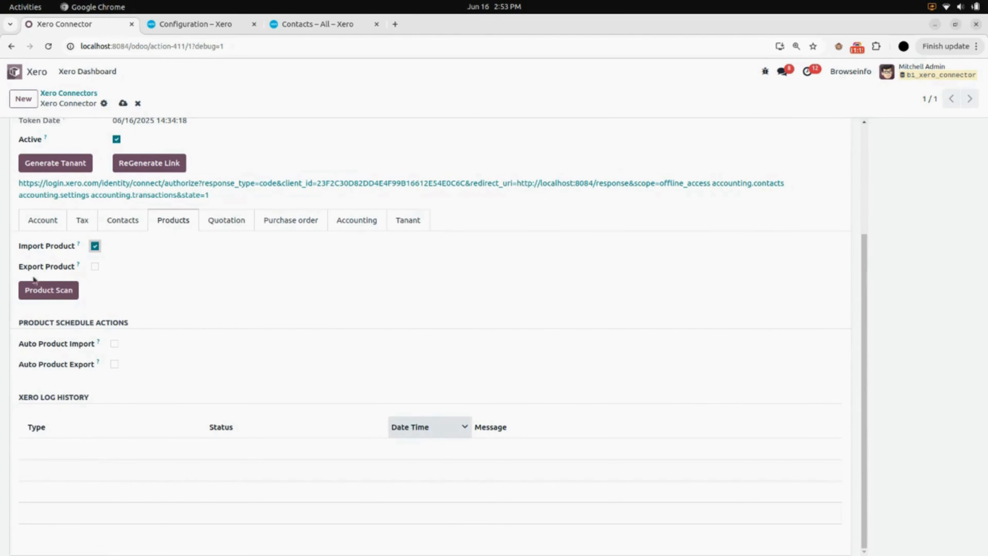
left_click(50, 291)
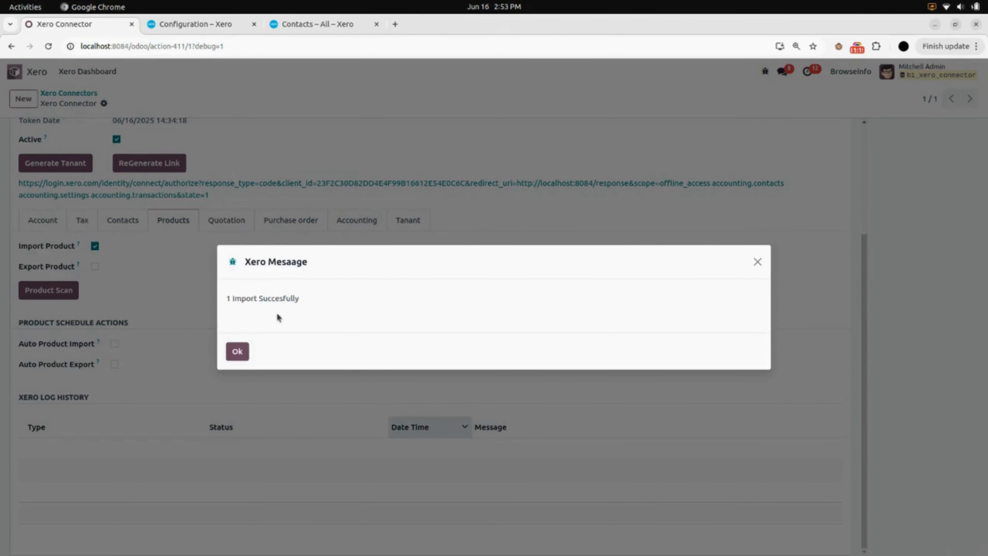
left_click(237, 351)
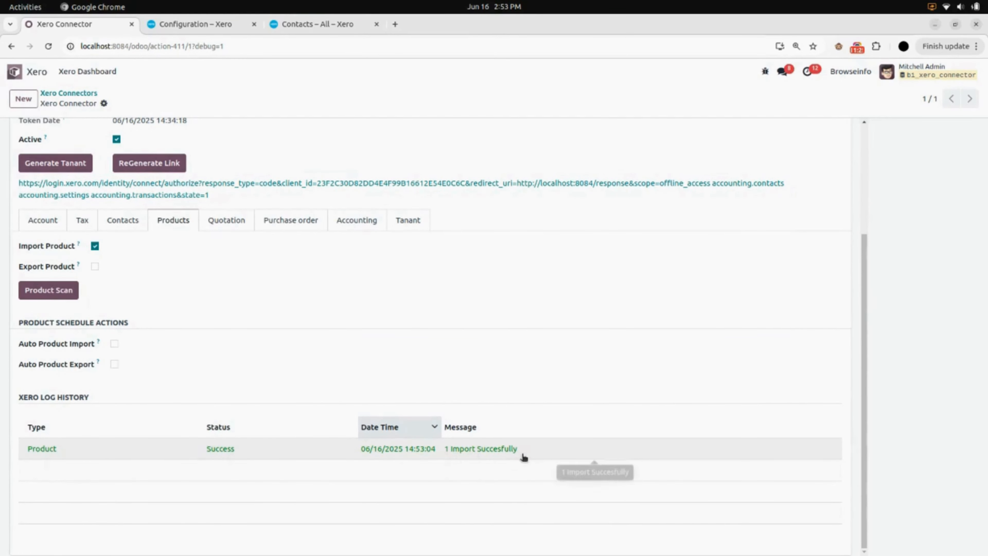
Step: Switch to the Xero website and open Products and services to view the source item
left_click(279, 26)
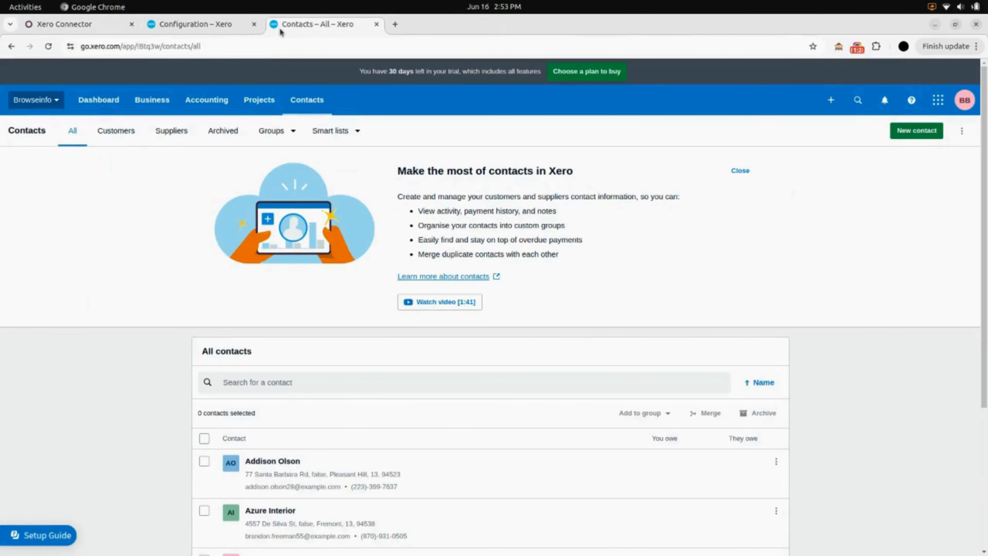
left_click(140, 100)
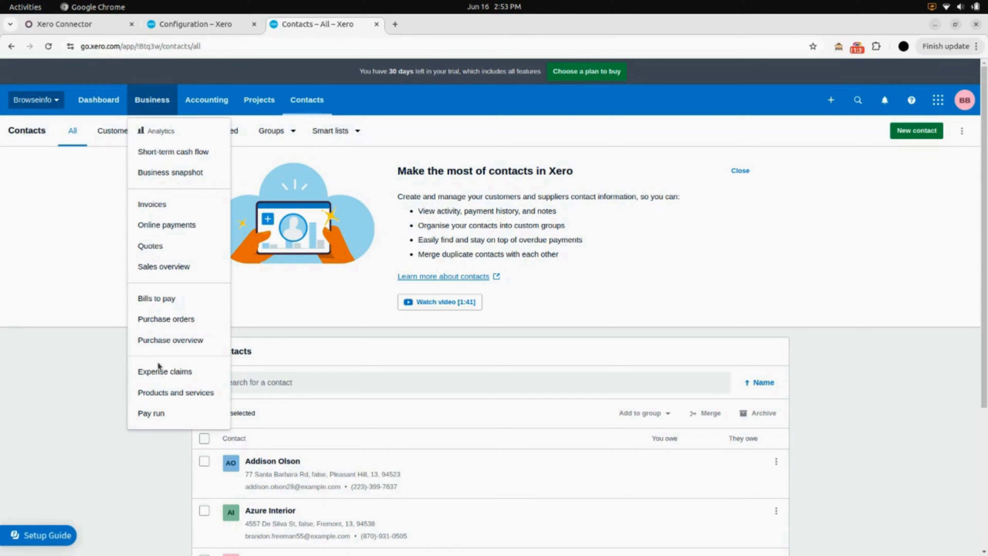
left_click(180, 393)
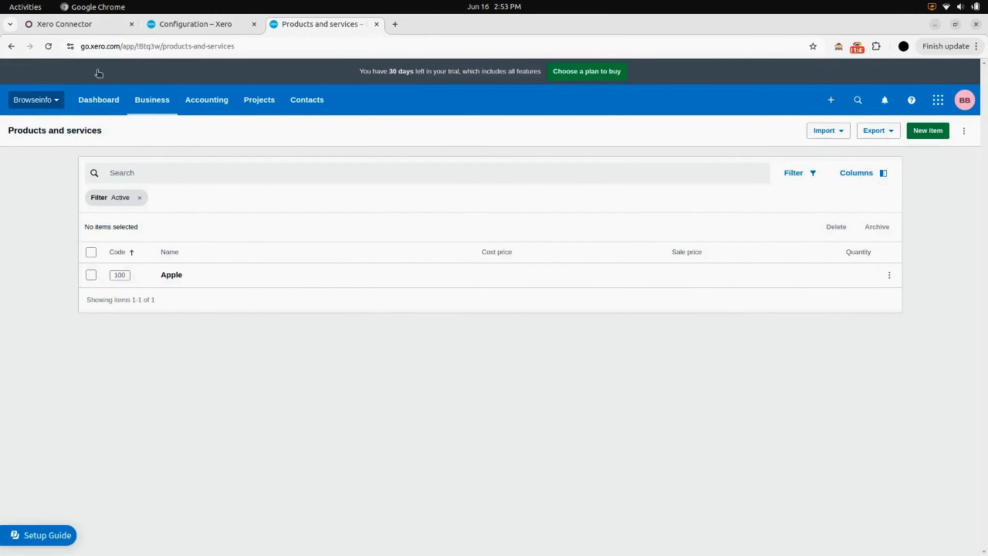
Step: Switch back to Odoo, inspect the imported Apple product in the Sales app and return to the products
left_click(86, 26)
left_click(14, 72)
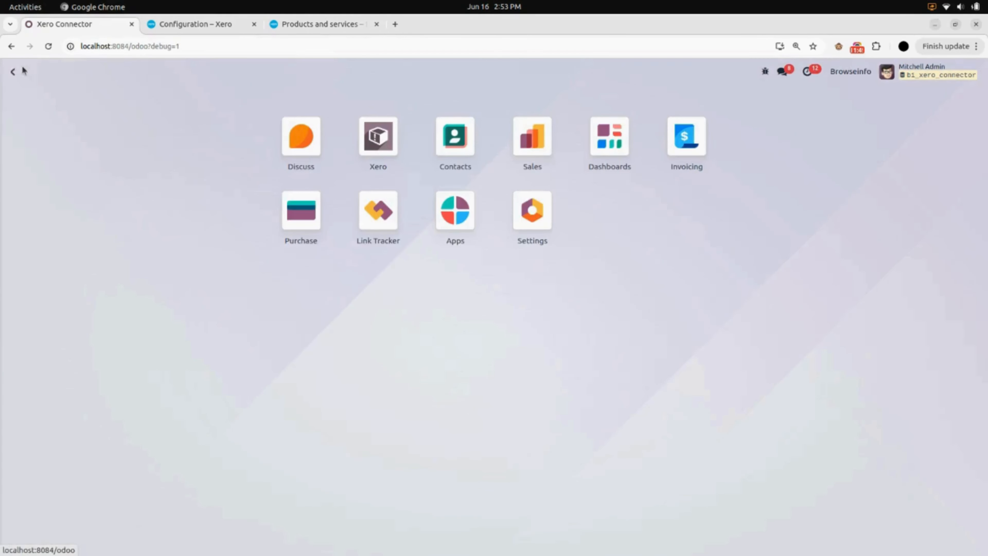
left_click(527, 145)
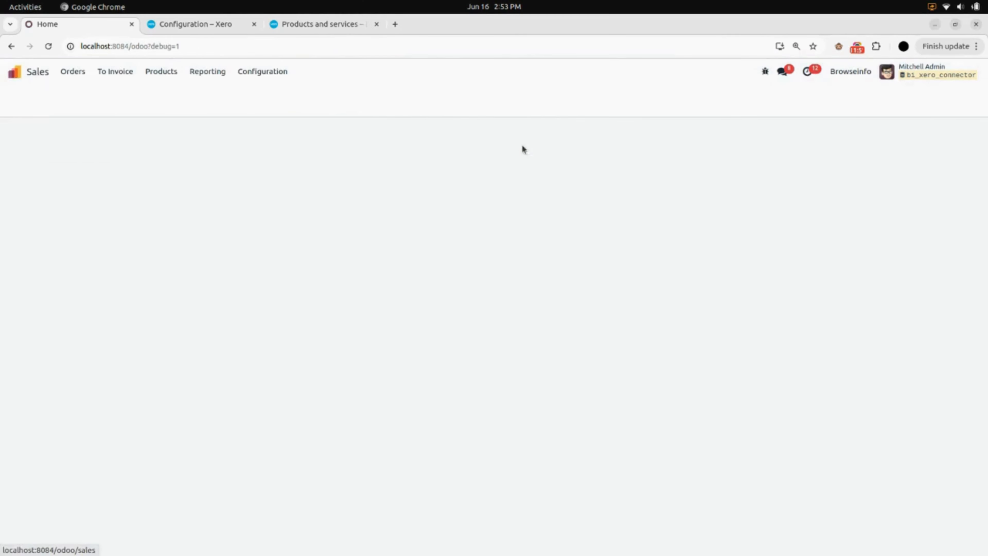
left_click(160, 71)
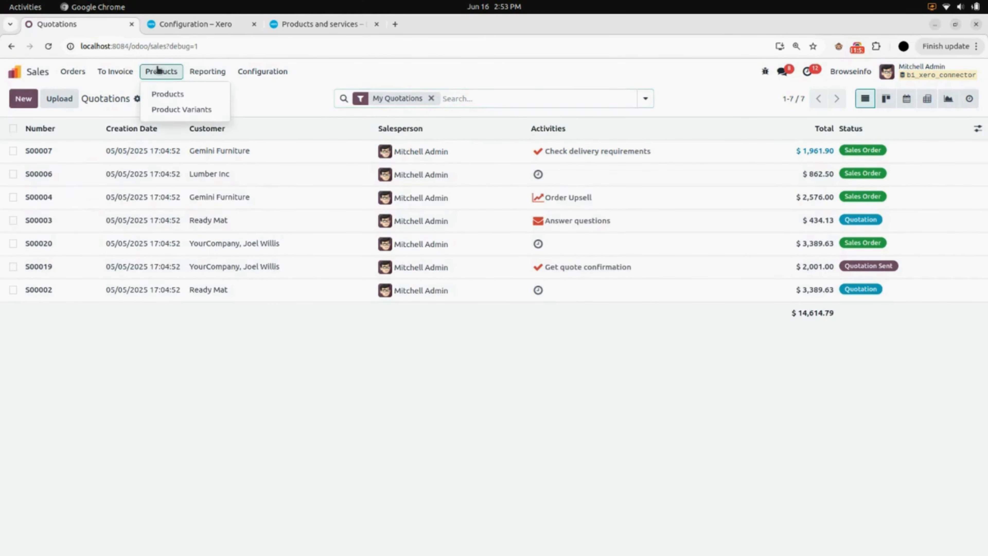
left_click(162, 93)
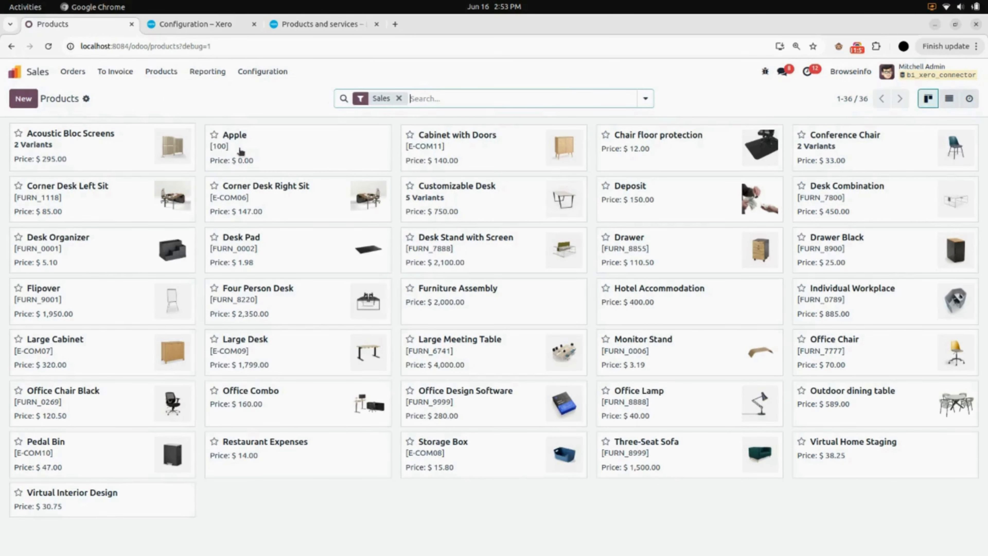
left_click(251, 151)
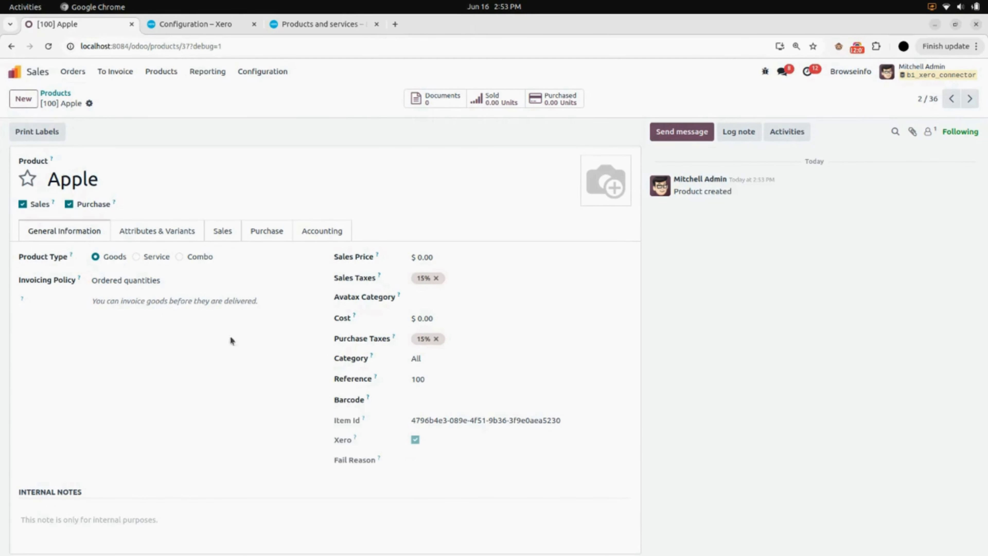
left_click(55, 93)
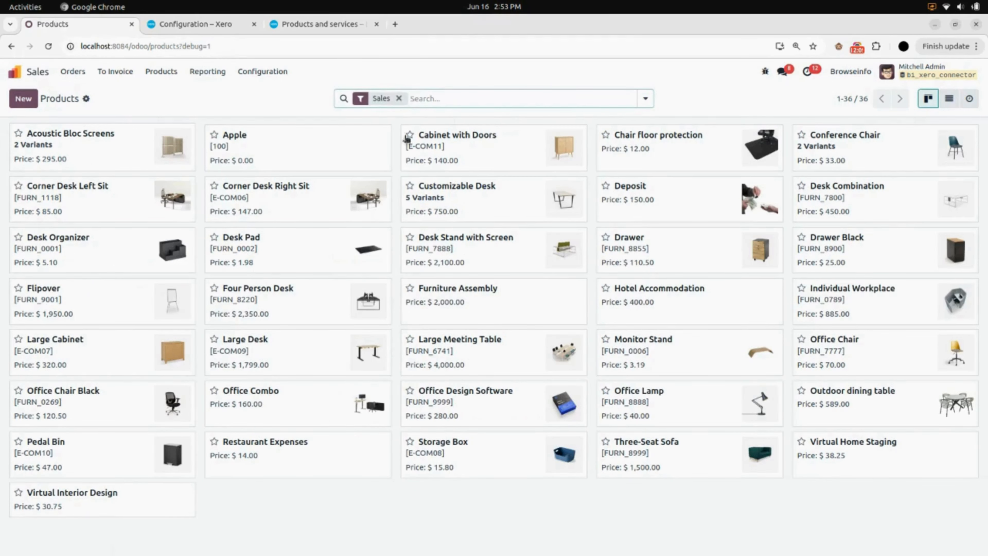
Step: From the products list view, export Acoustic Bloc Screens, Cabinet with Doors, Chair floor protection and Corner Desk Left Sit to Xero
left_click(949, 98)
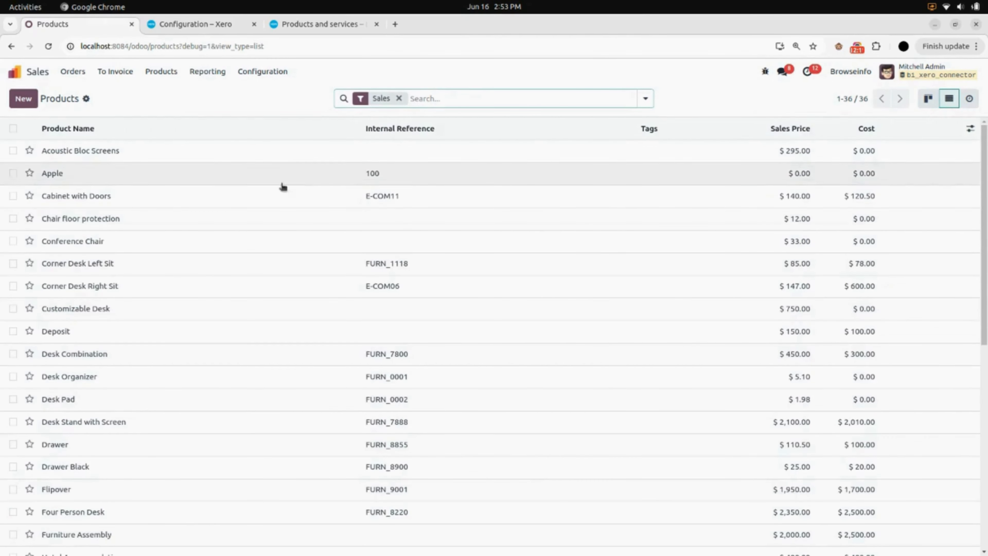
left_click(13, 195)
left_click(13, 150)
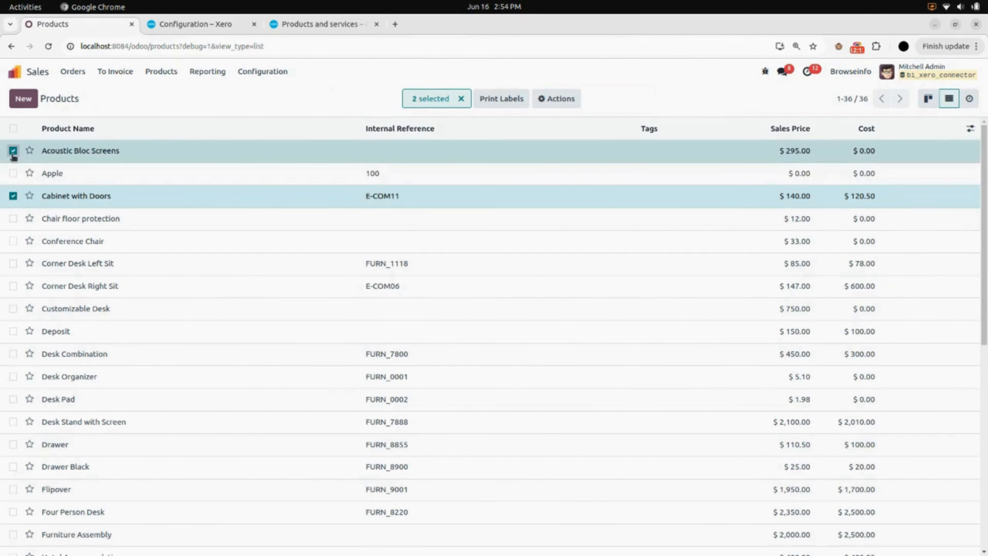
left_click(13, 218)
left_click(13, 264)
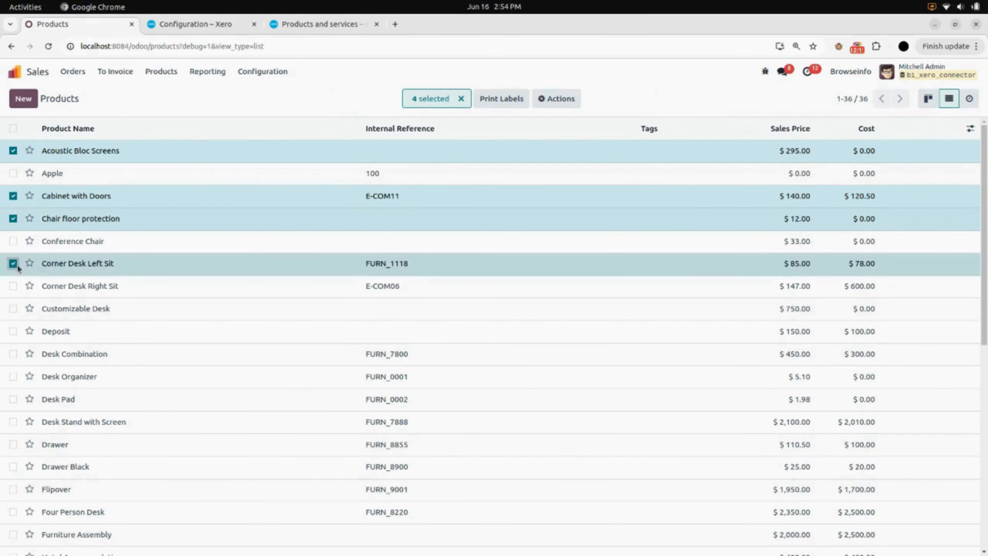
left_click(561, 102)
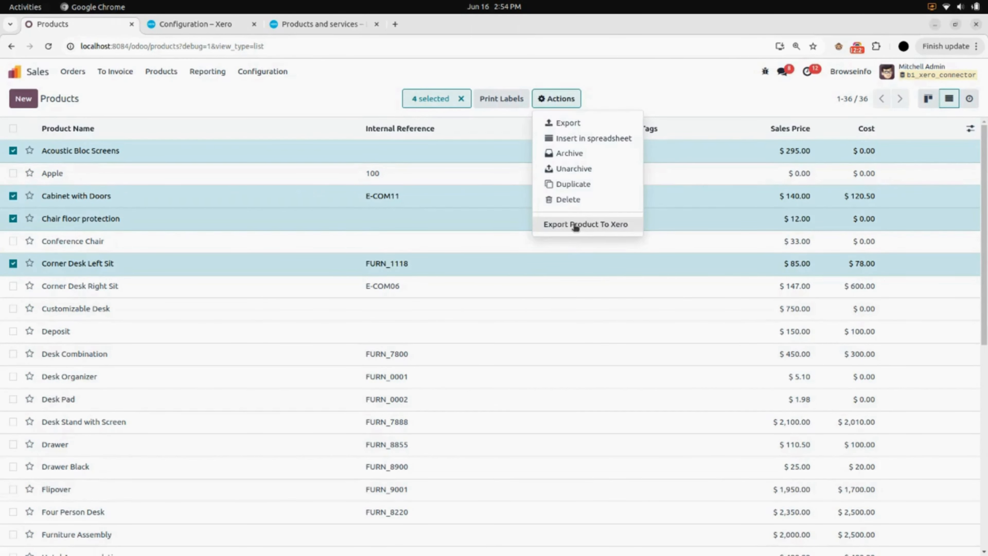
left_click(576, 225)
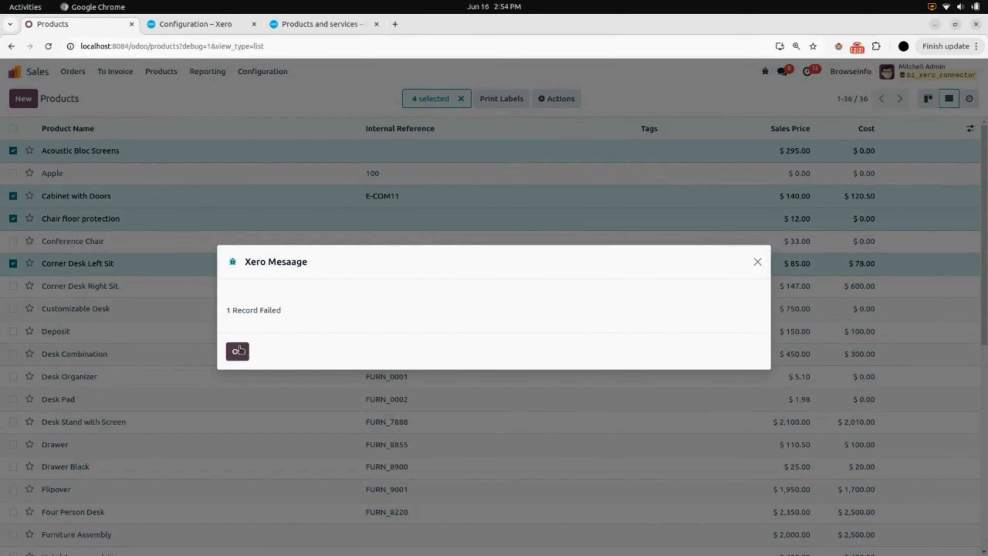
left_click(238, 350)
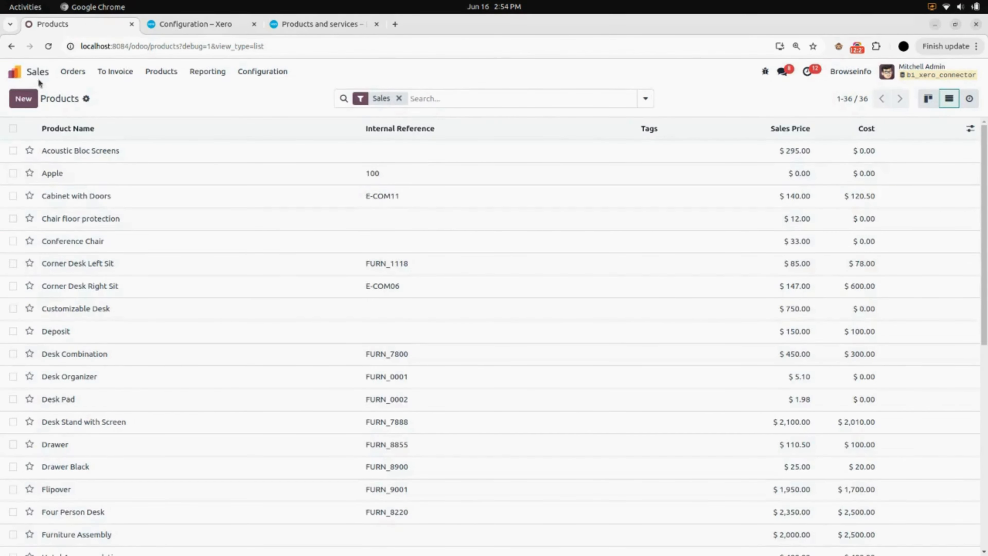
Step: Open the Xero Connector record and review the log history for Products
left_click(33, 73)
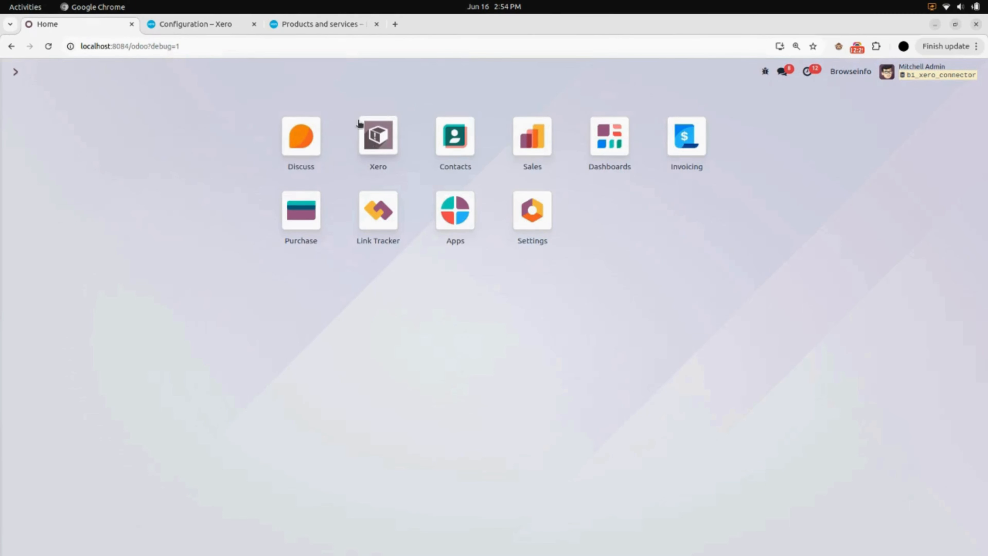
left_click(389, 139)
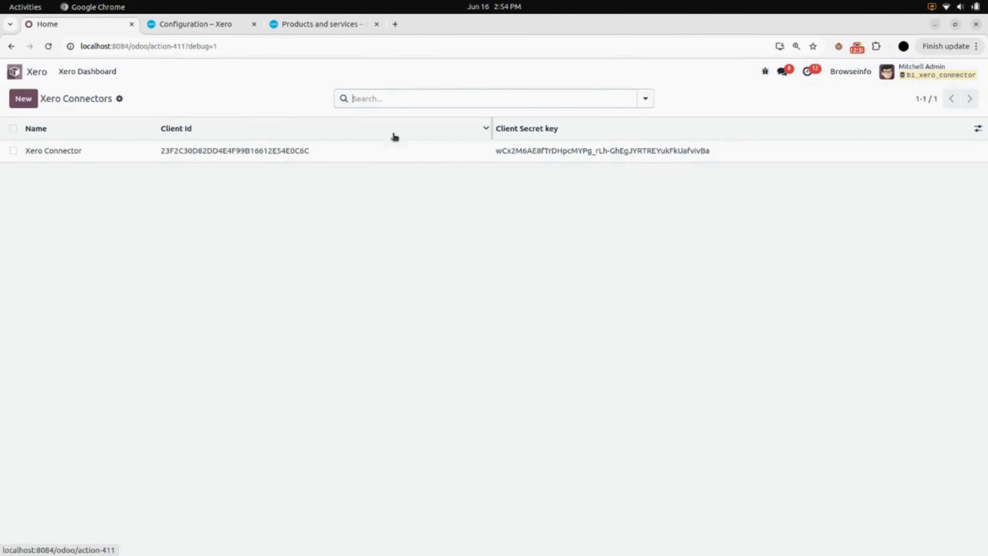
left_click(319, 158)
left_click(172, 373)
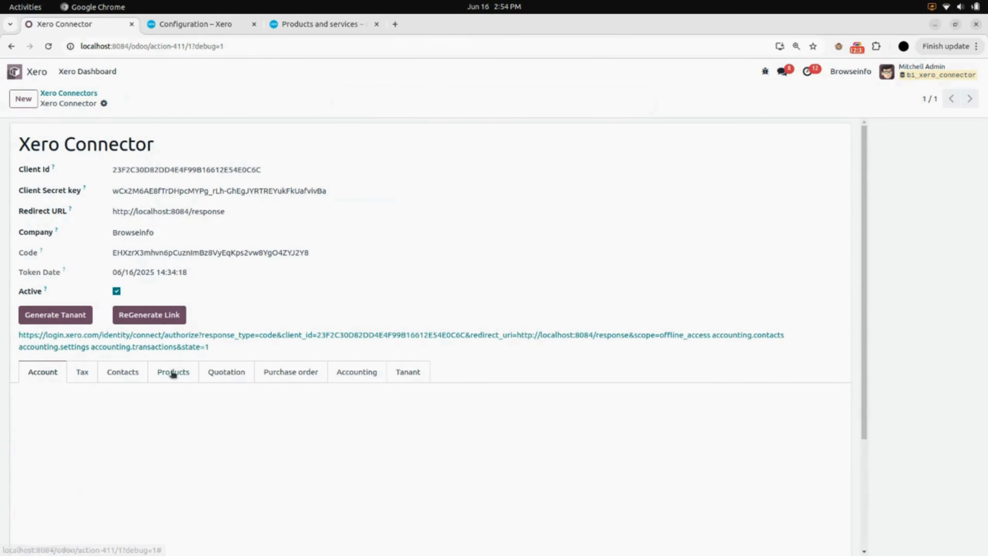
scroll(172, 373, "down", 4)
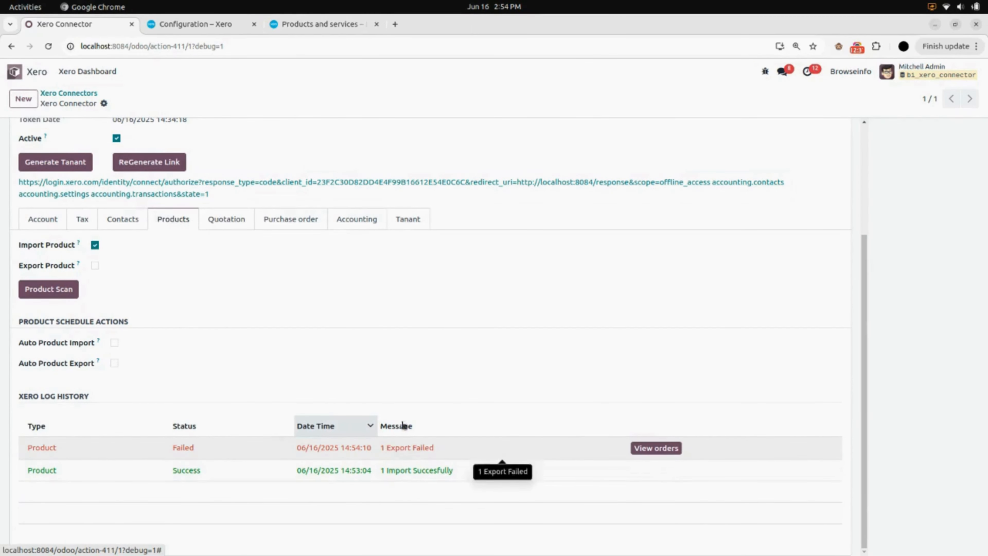
Step: Check the Products and services list on the Xero website for the exported products and switch back to the Odoo connector
left_click(291, 24)
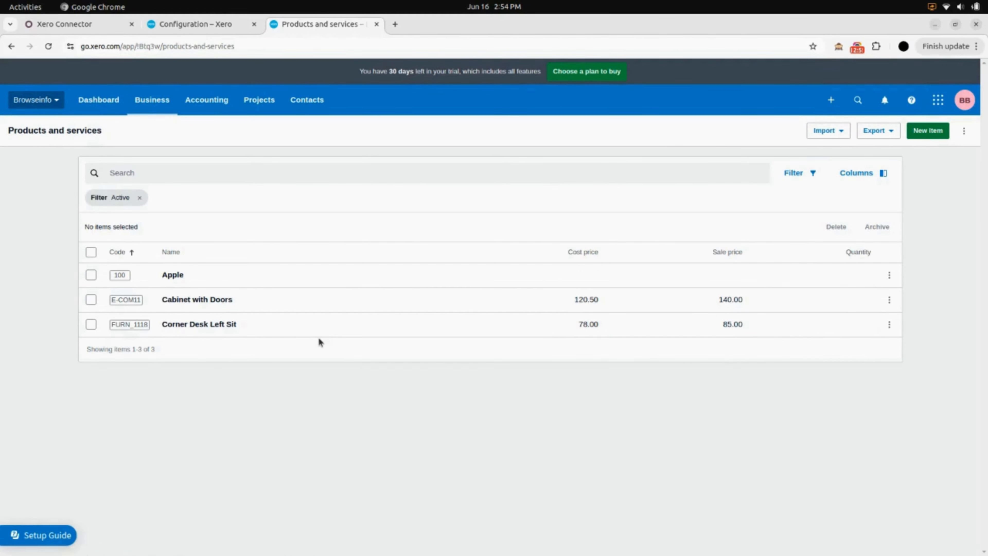
left_click(92, 21)
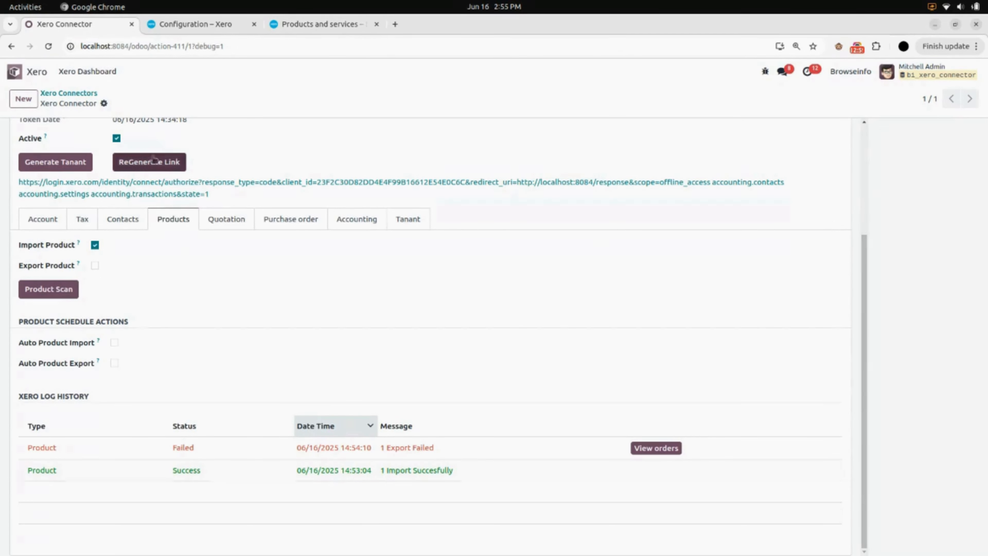
Step: Enable Import Quotation in the connector's quotation settings and scan quotations to import them from Xero
left_click(232, 221)
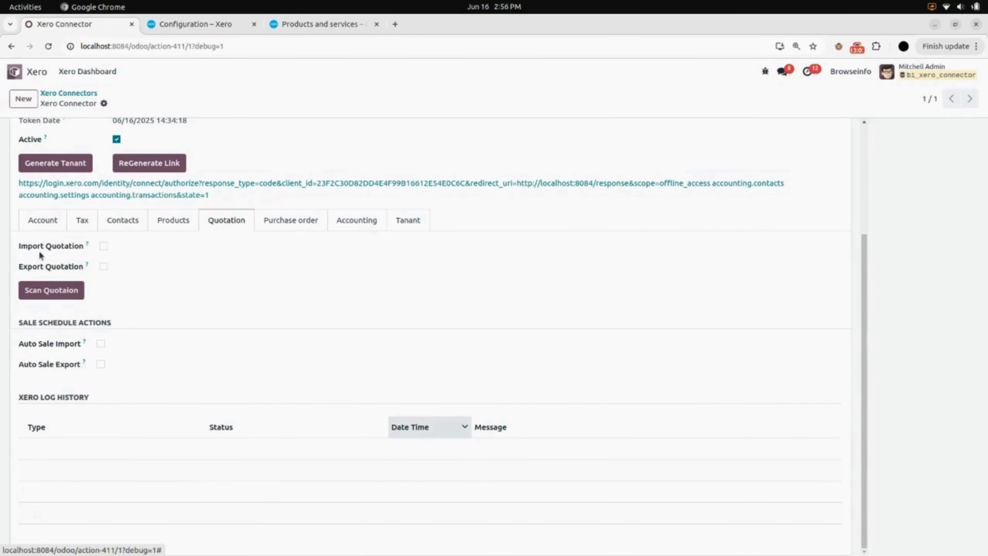
left_click(104, 247)
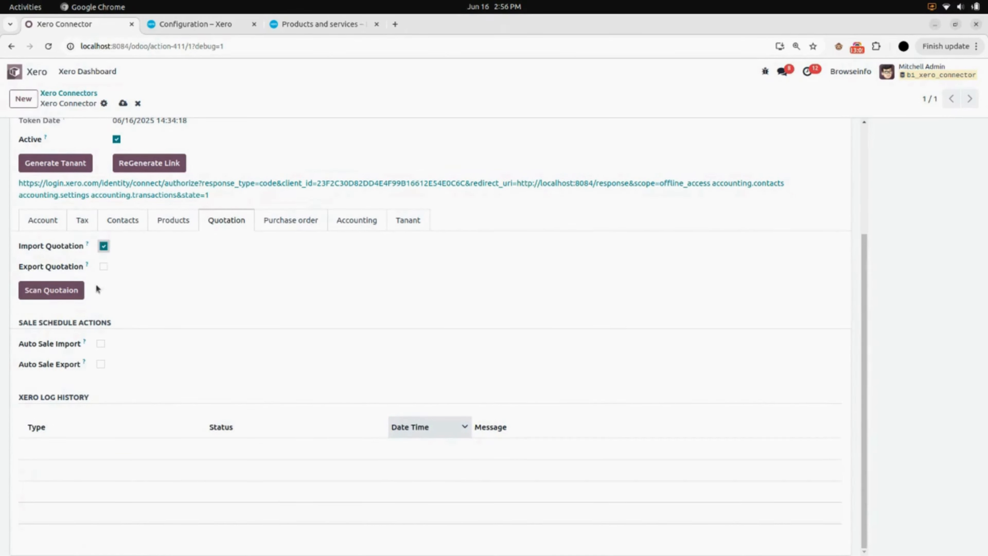
left_click(47, 291)
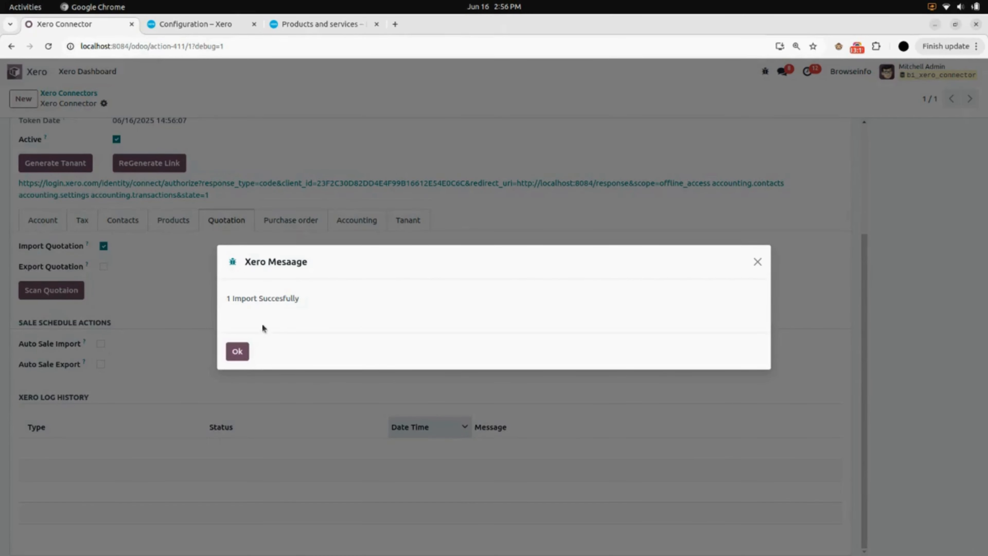
left_click(237, 351)
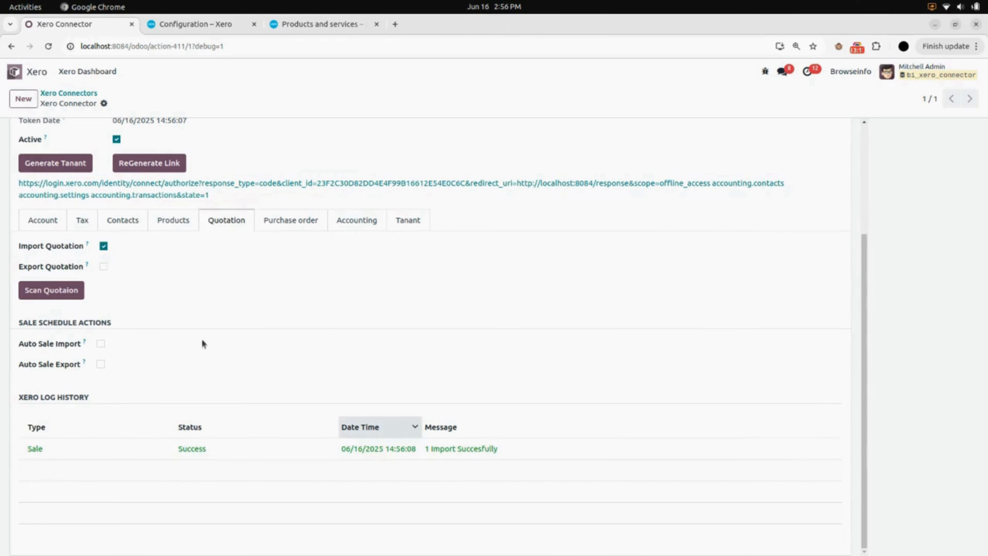
Step: Open the Sales app, inspect the newest quotation imported from Xero and return to the quotations list
left_click(14, 76)
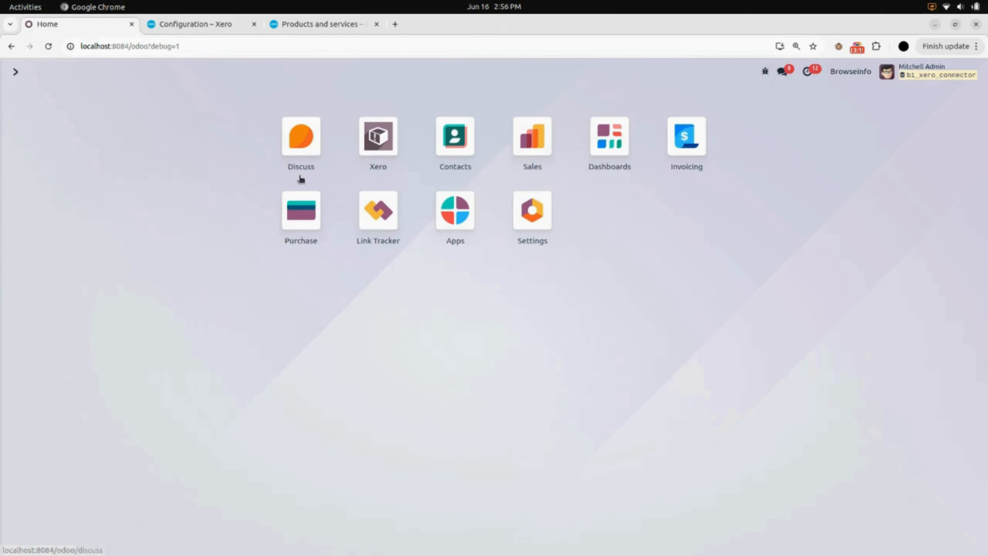
left_click(531, 152)
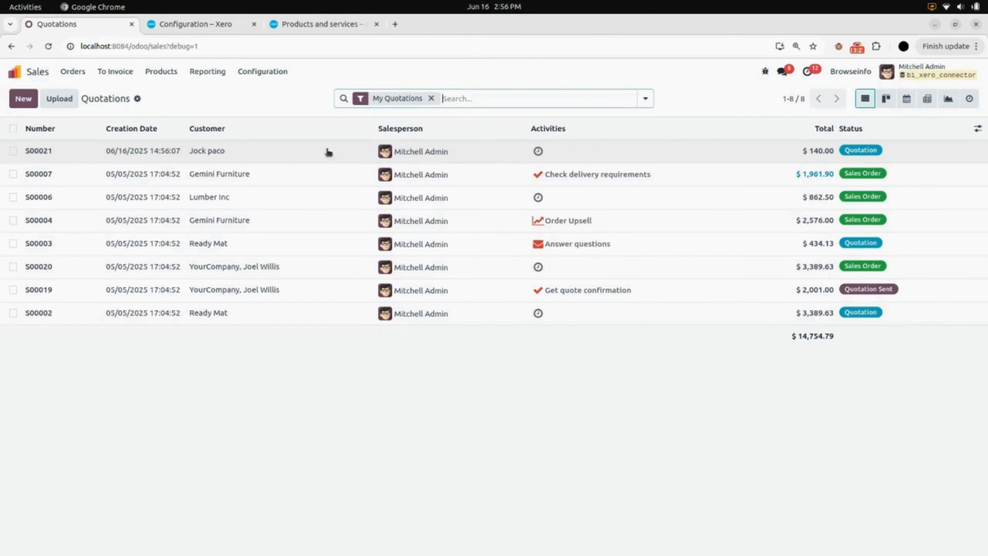
left_click(239, 155)
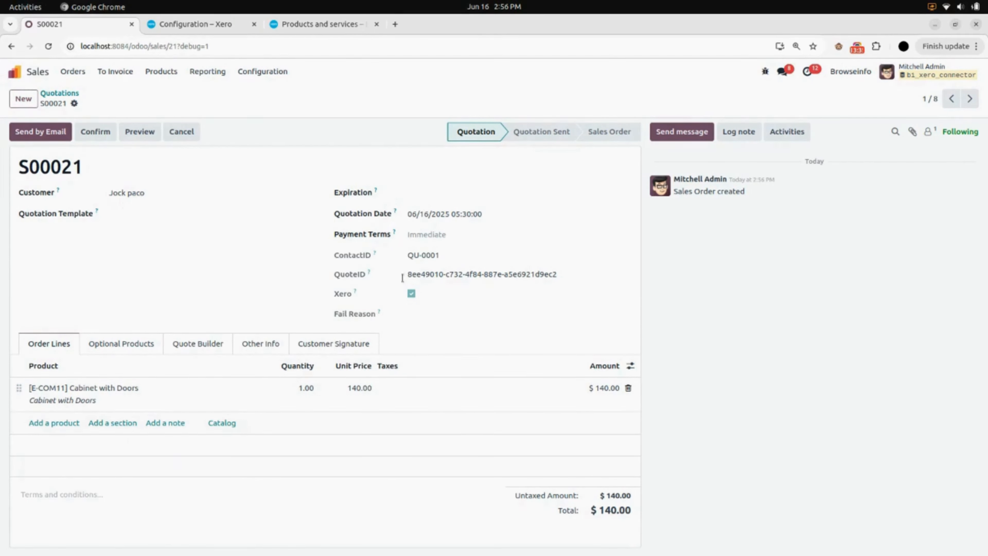
left_click(57, 93)
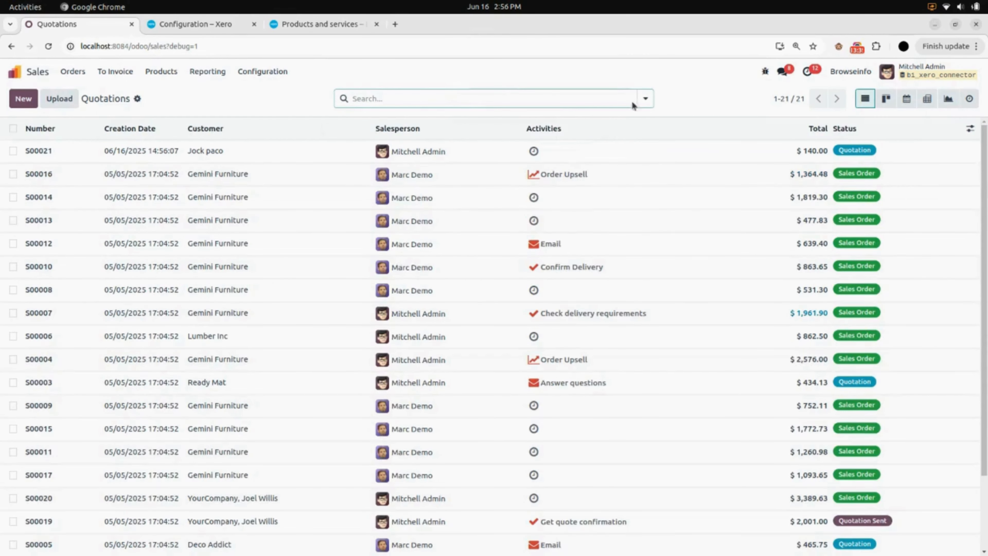
Step: Filter the quotations list to show only Xero records
left_click(645, 99)
left_click(295, 236)
left_click(236, 99)
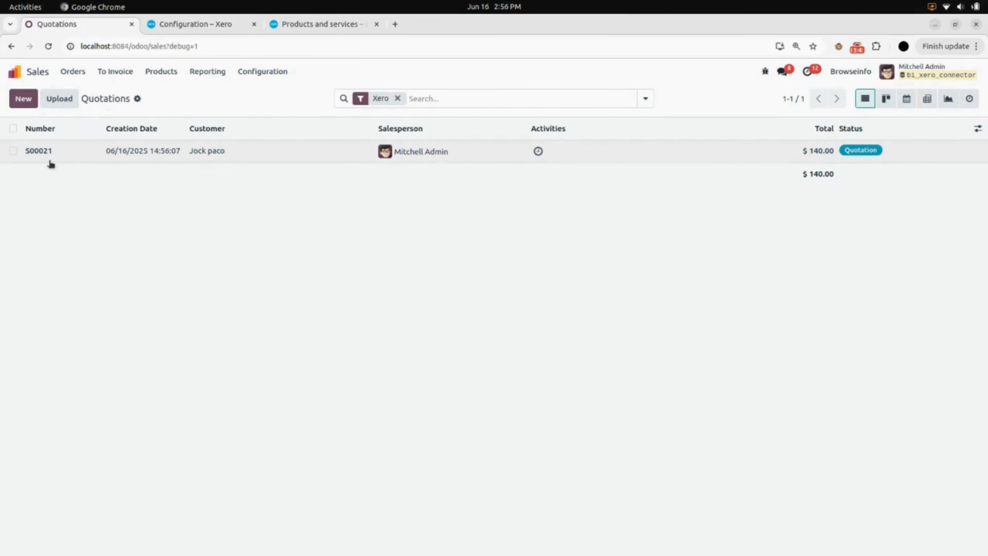
Step: Check the Quotes list on the Xero website for the matching quote and switch back to Odoo
left_click(330, 26)
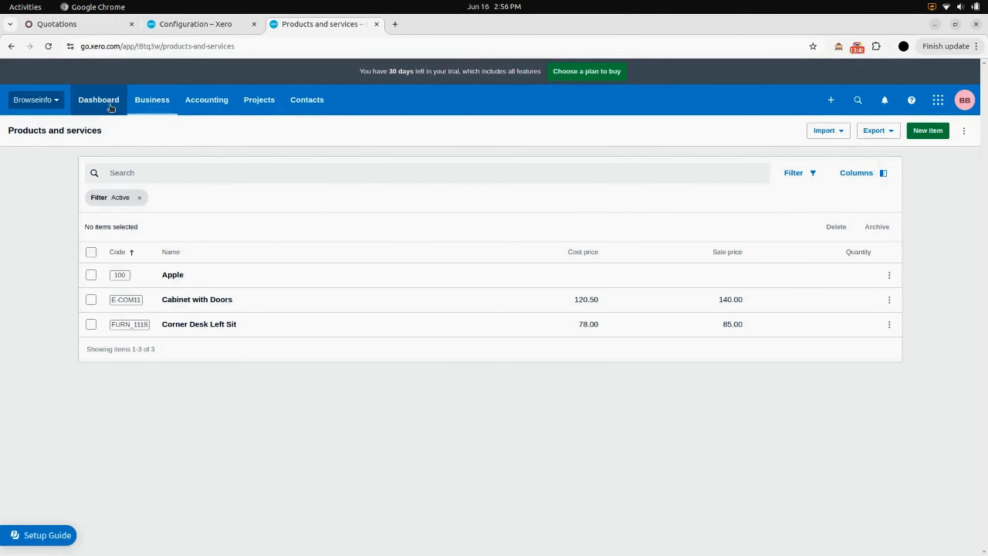
left_click(156, 107)
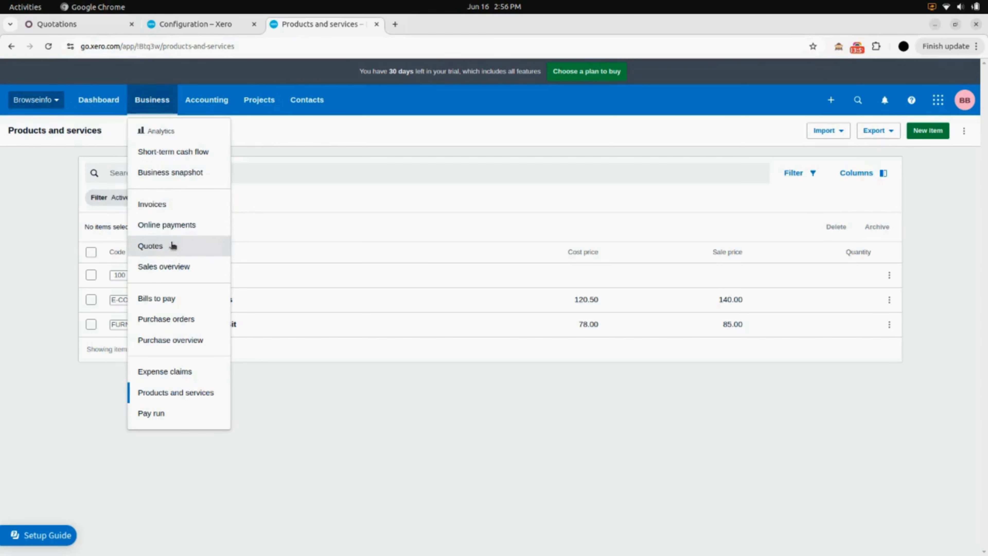
left_click(174, 255)
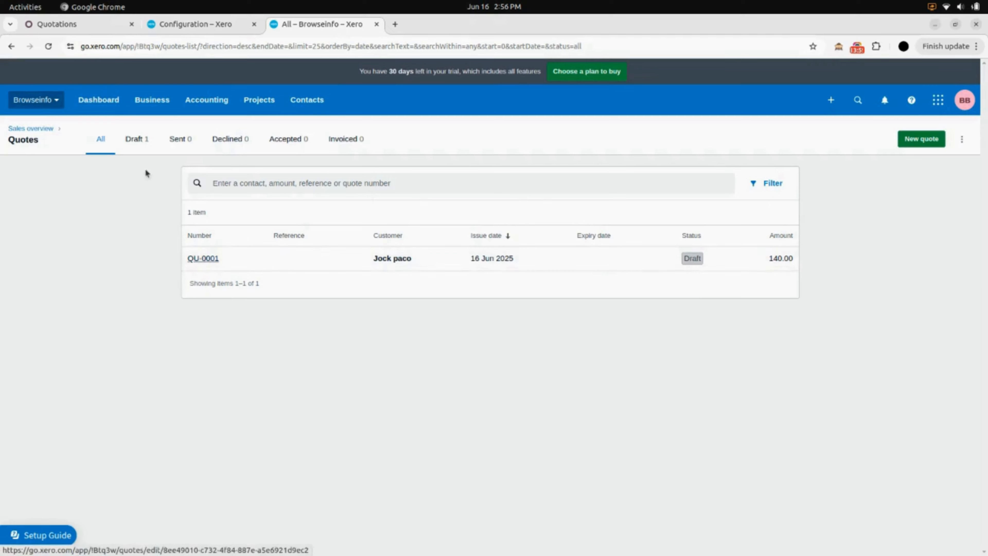
left_click(112, 29)
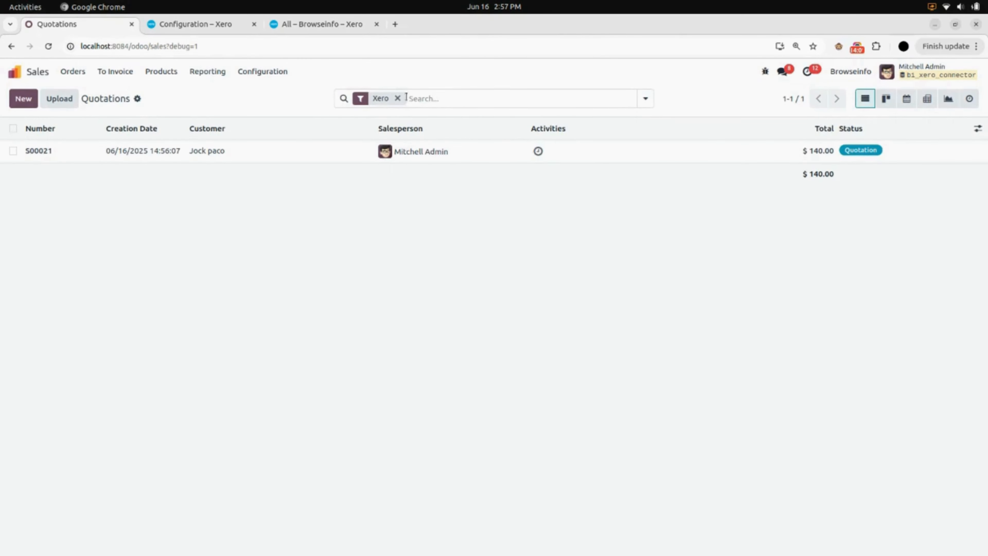
Step: Clear the Xero filter and try to export the Gemini Furniture ($1,819.30), Ready Mat ($434.13) and YourCompany ($2,001.00) quotations to Xero
left_click(398, 98)
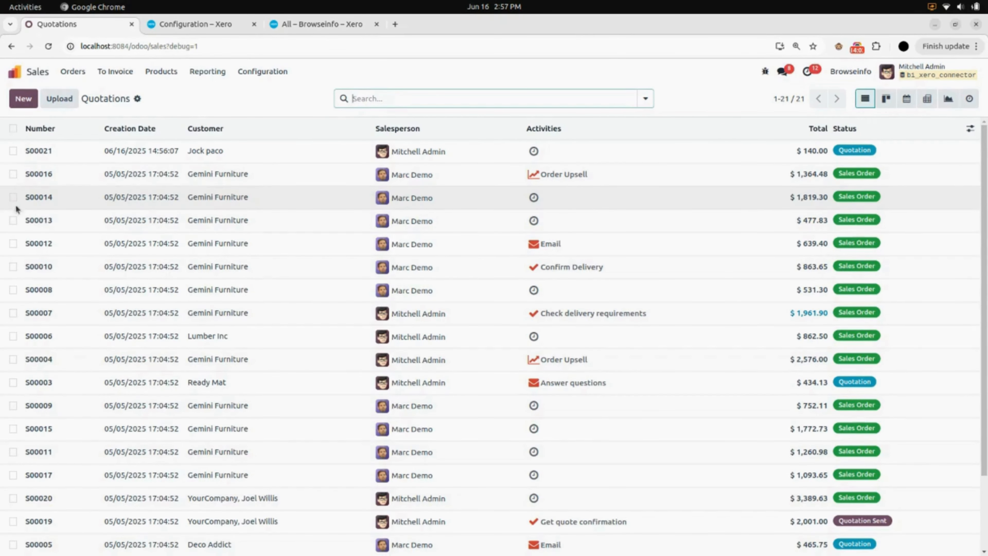
left_click(13, 197)
left_click(13, 382)
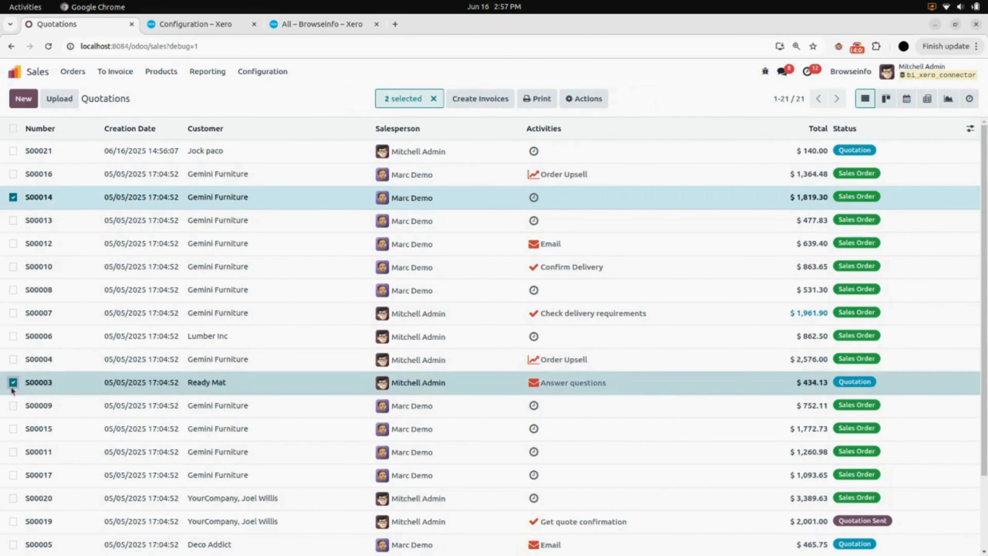
scroll(10, 389, "down", 3)
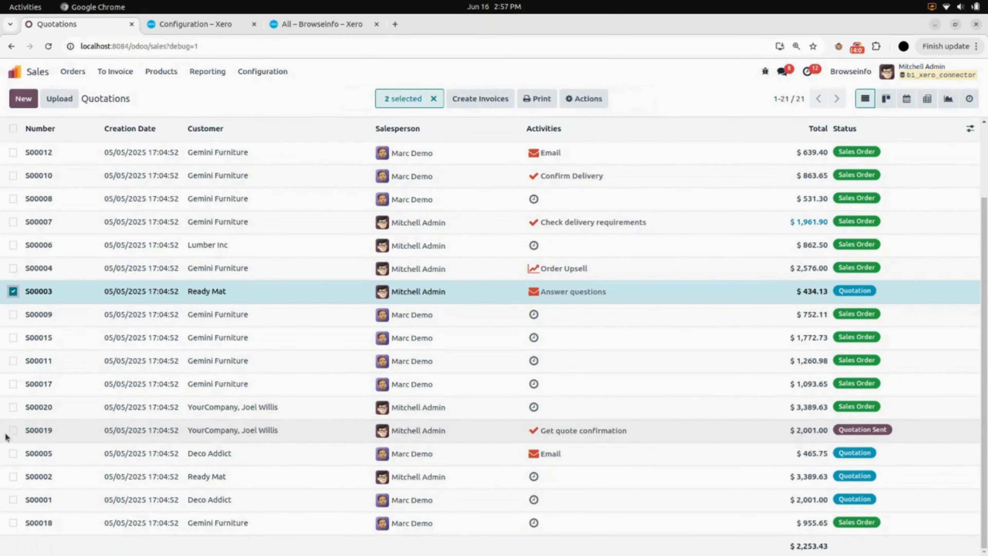
left_click(11, 431)
scroll(269, 324, "up", 5)
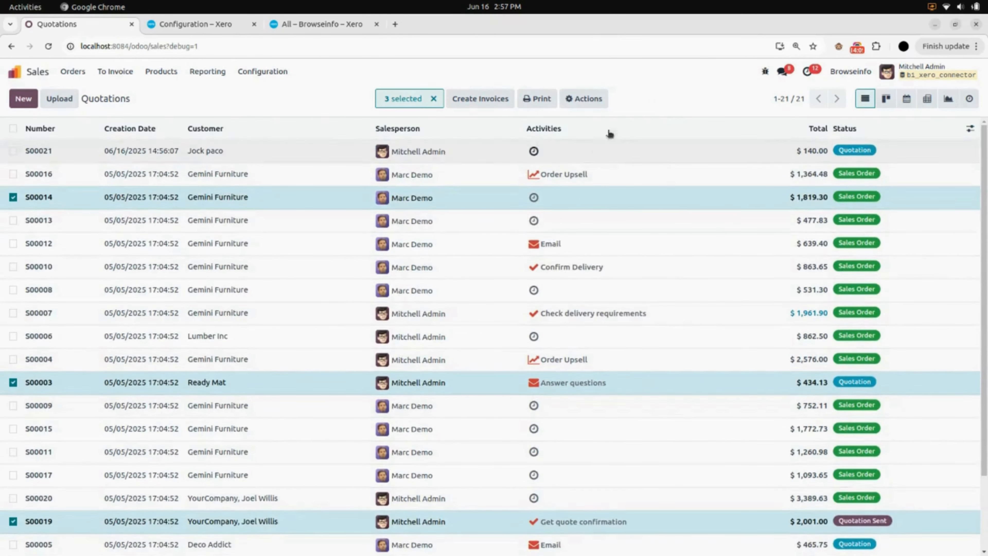
left_click(578, 100)
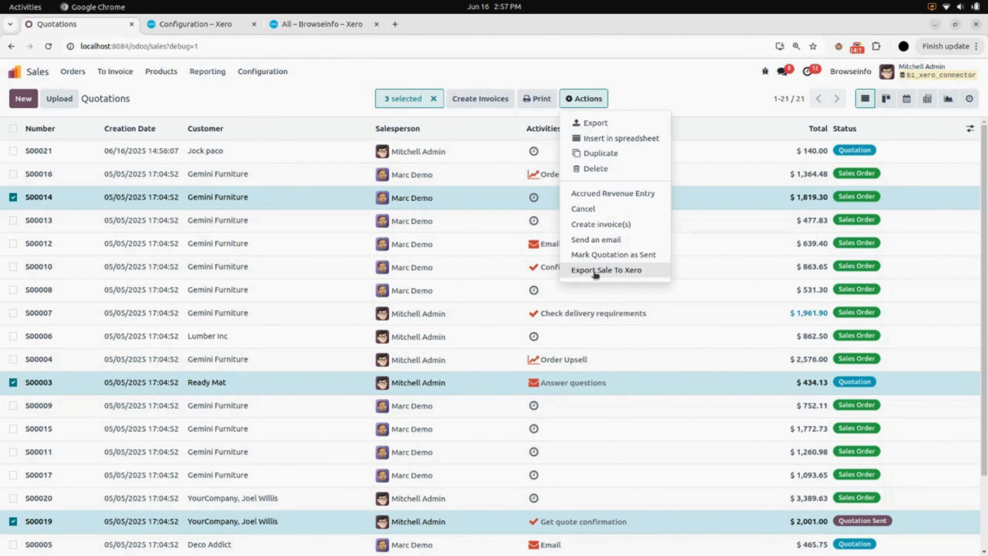
left_click(616, 274)
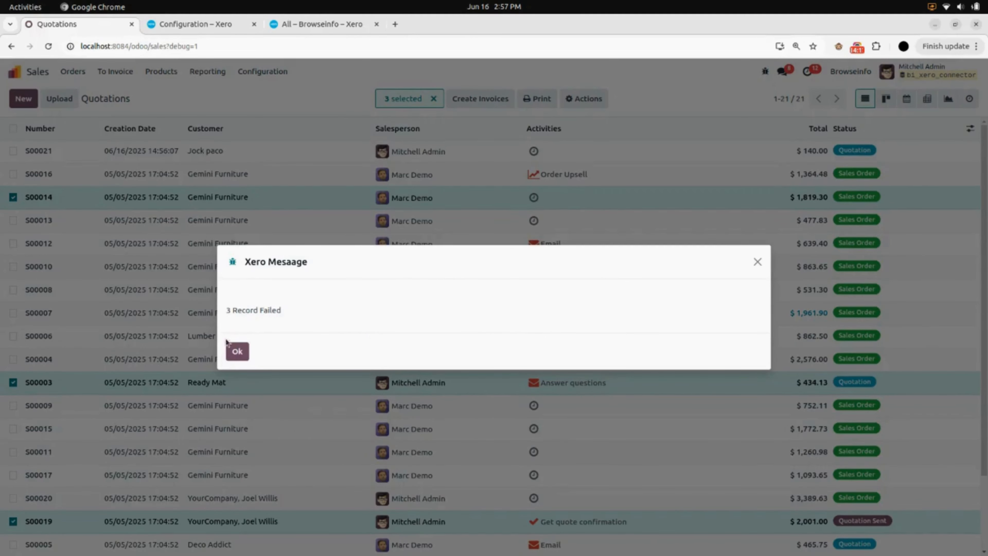
left_click(227, 344)
Step: Review the quotation log history in the Xero Connector record, check the Quotes list on the Xero website and return to the connector
left_click(23, 72)
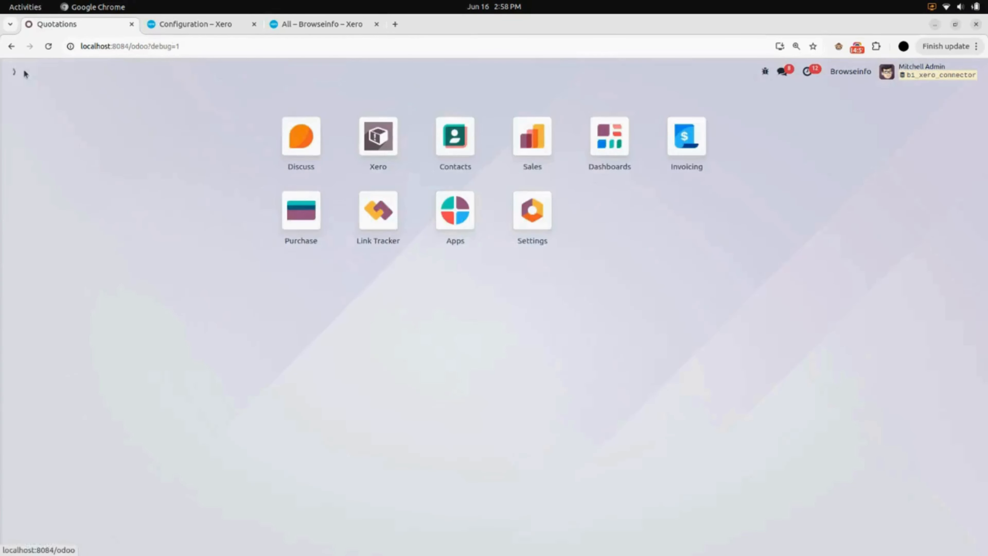
left_click(381, 148)
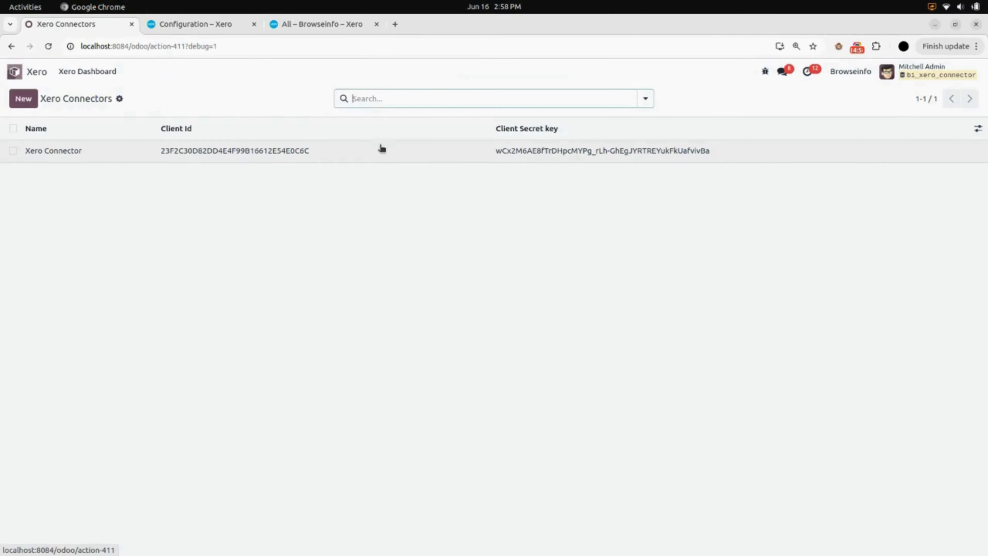
left_click(209, 158)
left_click(224, 373)
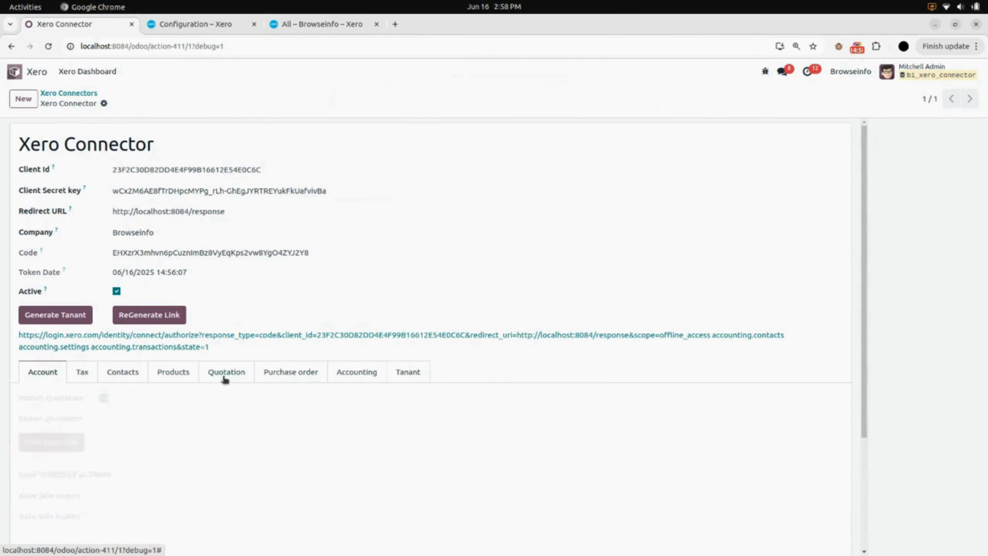
scroll(224, 378, "down", 4)
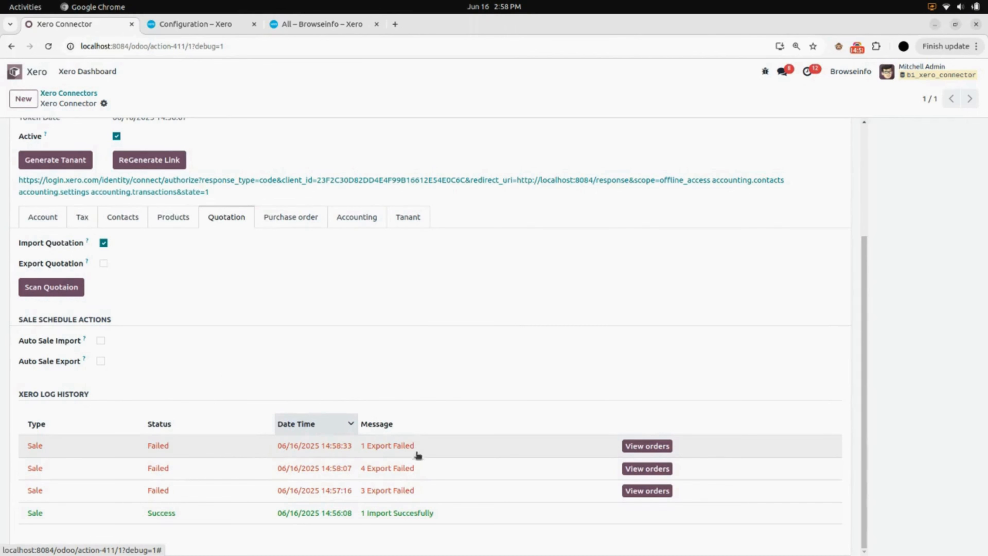
left_click(341, 27)
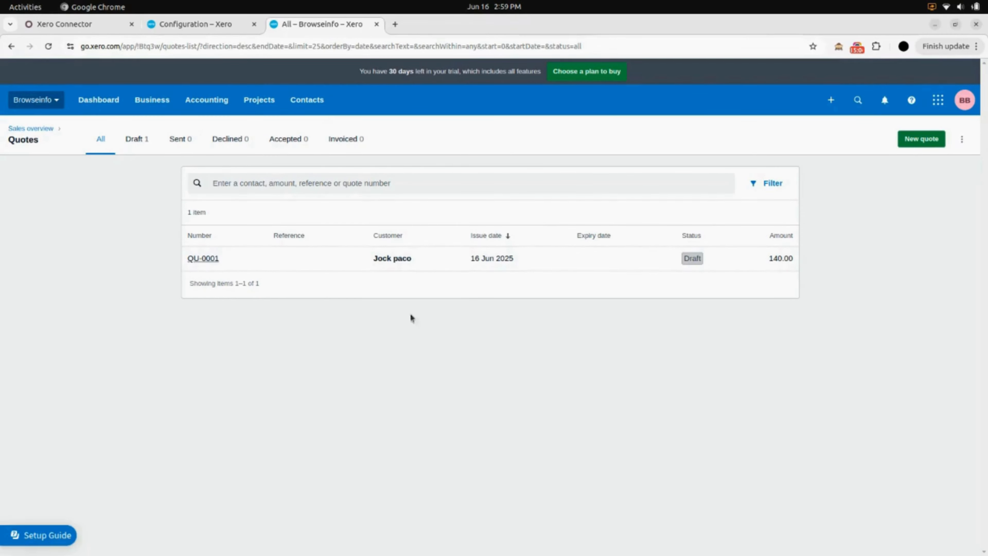
left_click(84, 23)
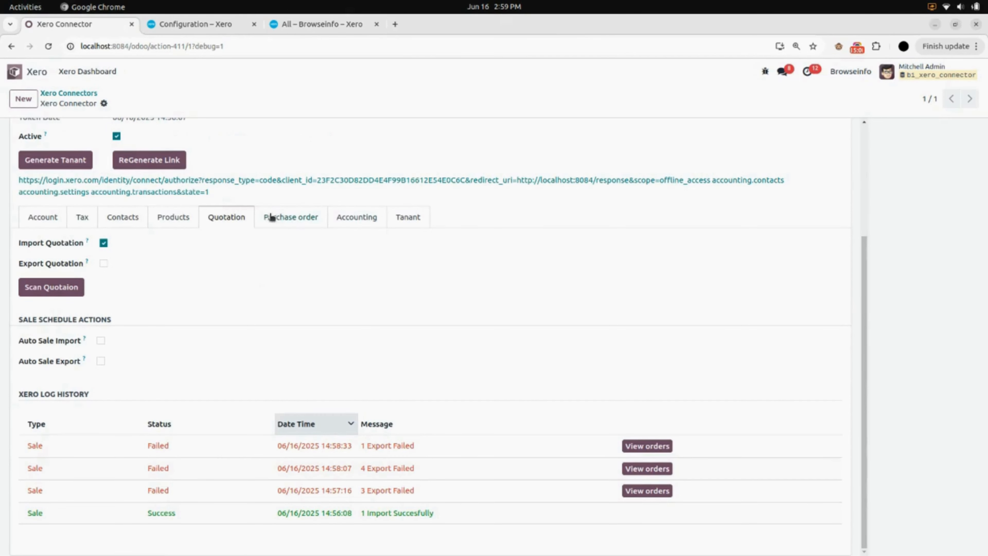
Step: Enable Import Purchase Order in the connector's purchase order settings and scan purchases to import them from Xero
left_click(297, 221)
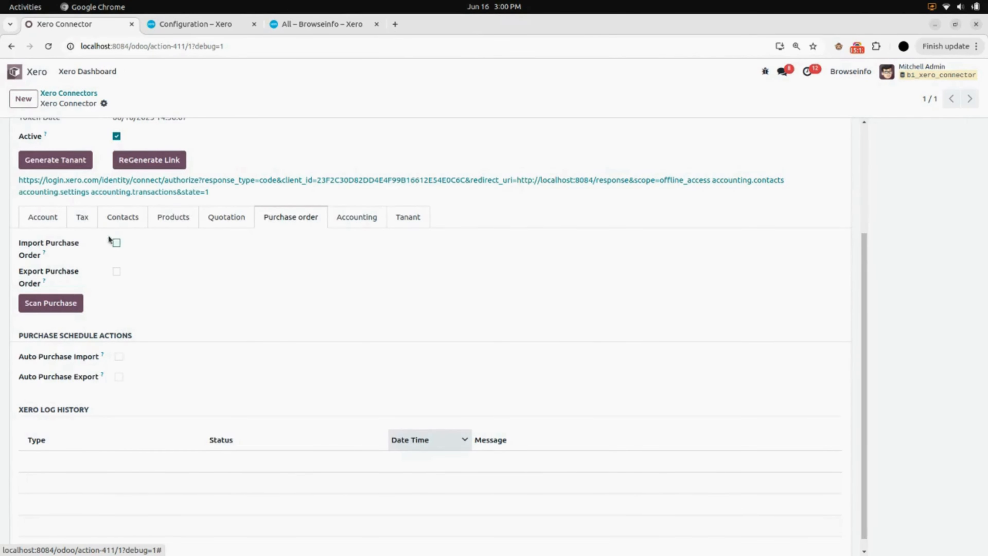
left_click(116, 243)
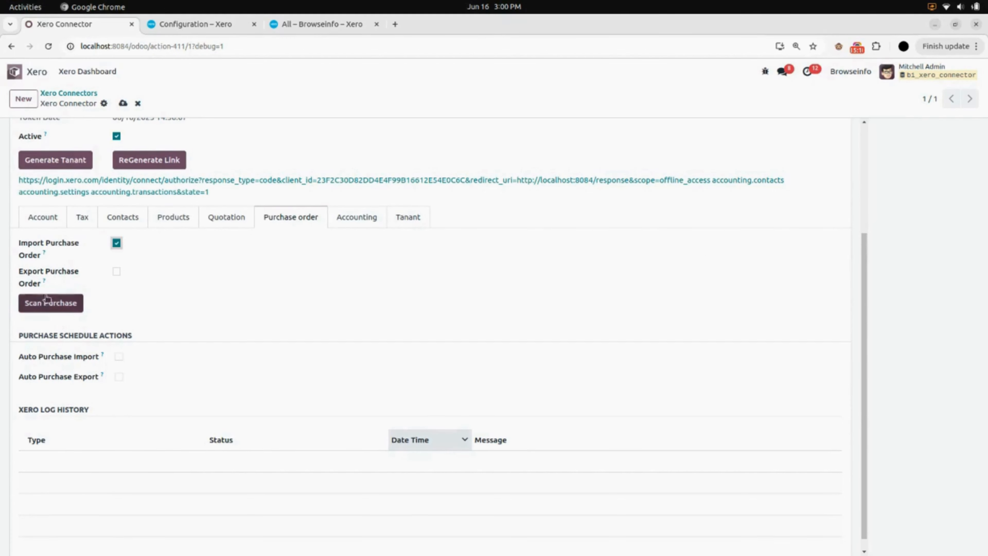
left_click(48, 304)
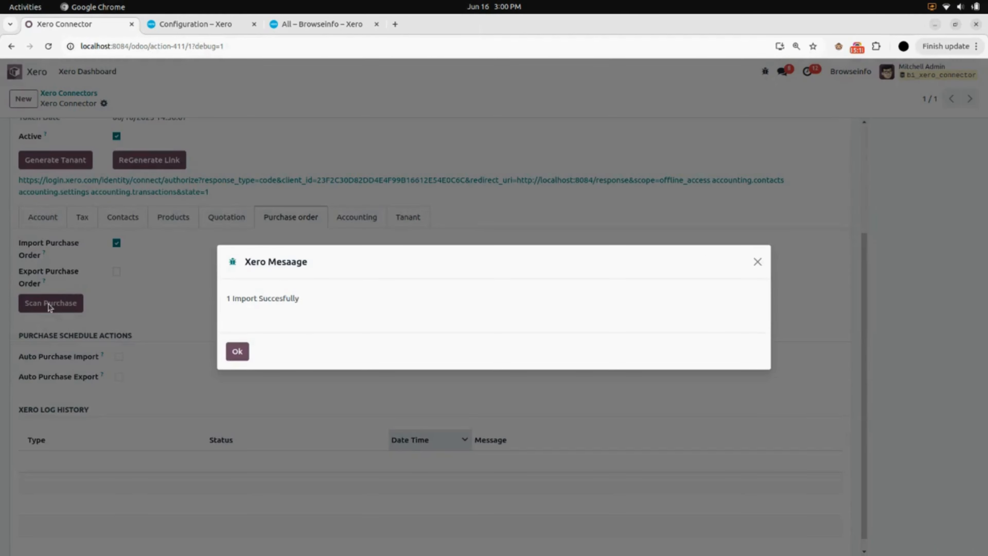
left_click(237, 350)
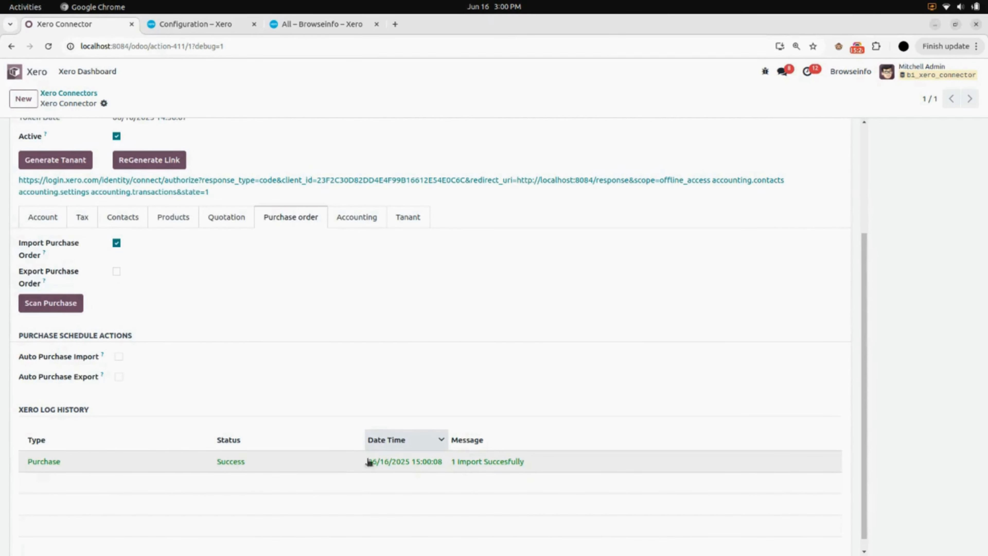
Step: Open the Purchase app, inspect the newest request for quotation imported from Xero and return to the requests list
left_click(18, 72)
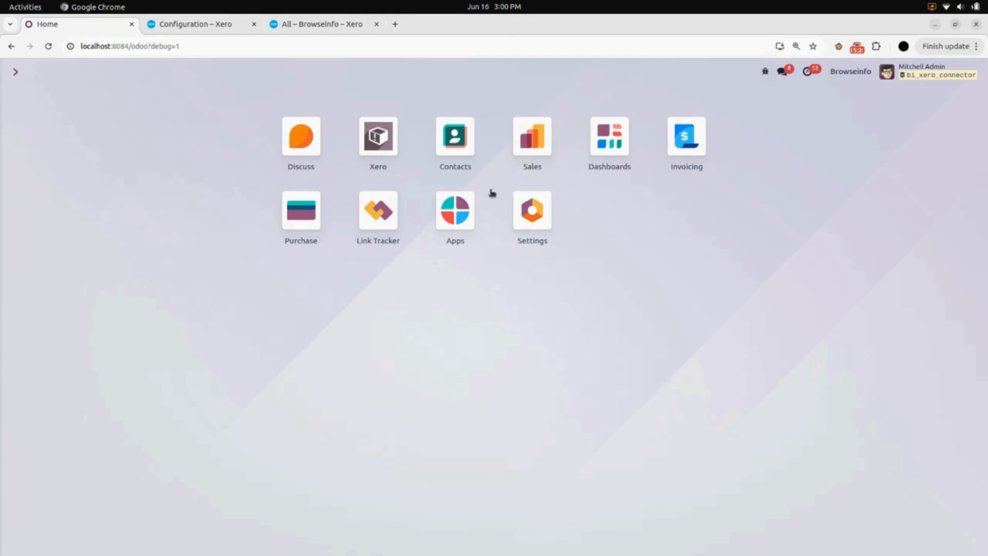
left_click(301, 220)
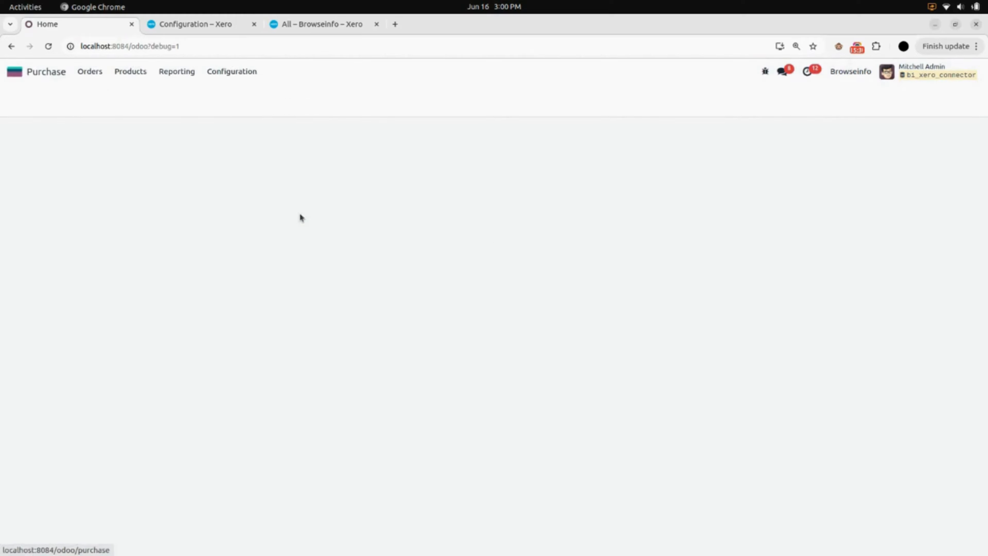
left_click(130, 235)
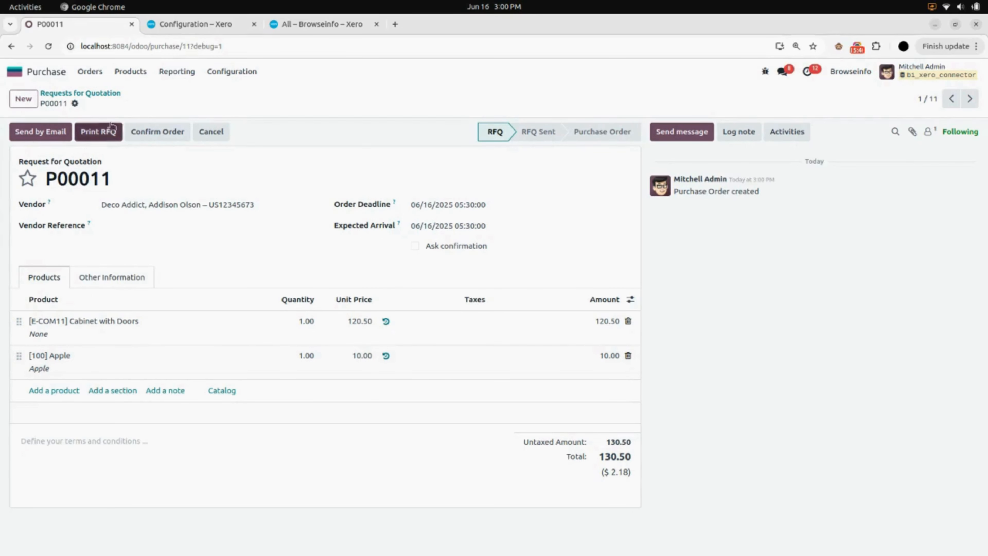
left_click(92, 96)
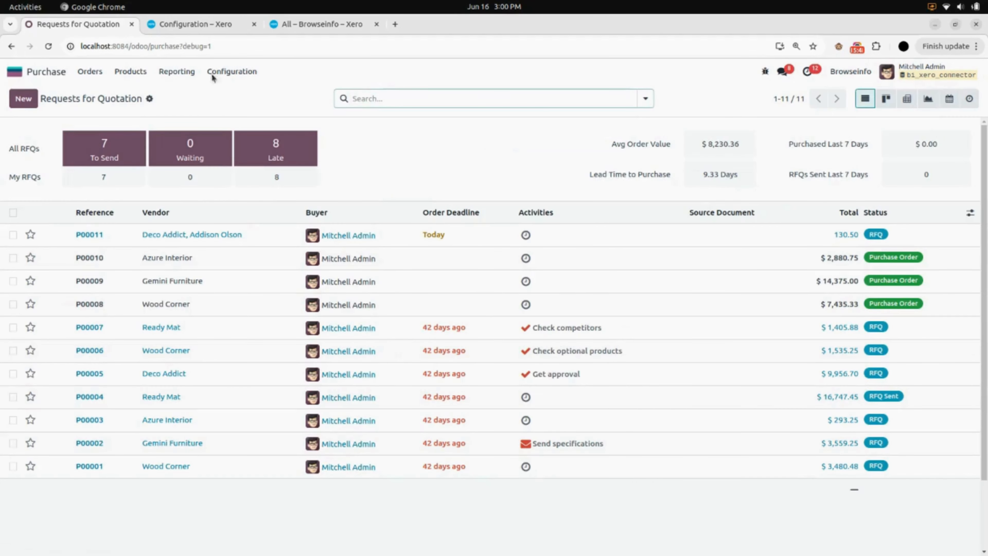
Step: Check the Purchase Orders list on the Xero website and return to the requests for quotation in Odoo
left_click(298, 26)
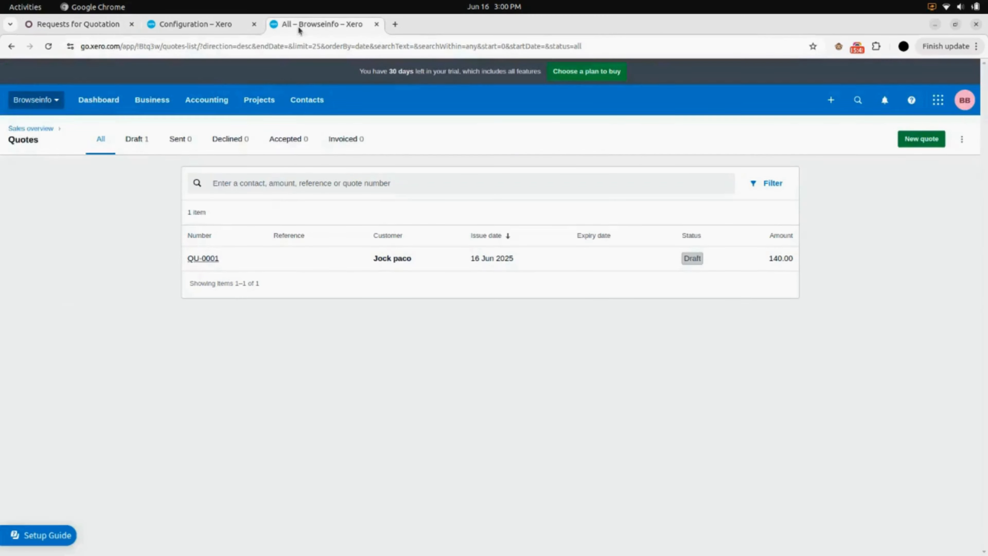
left_click(155, 106)
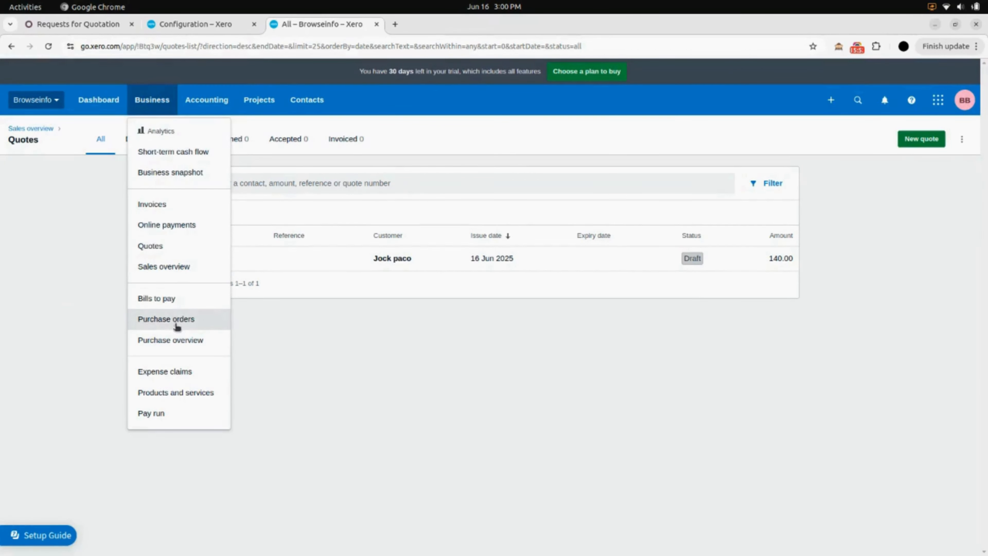
left_click(196, 326)
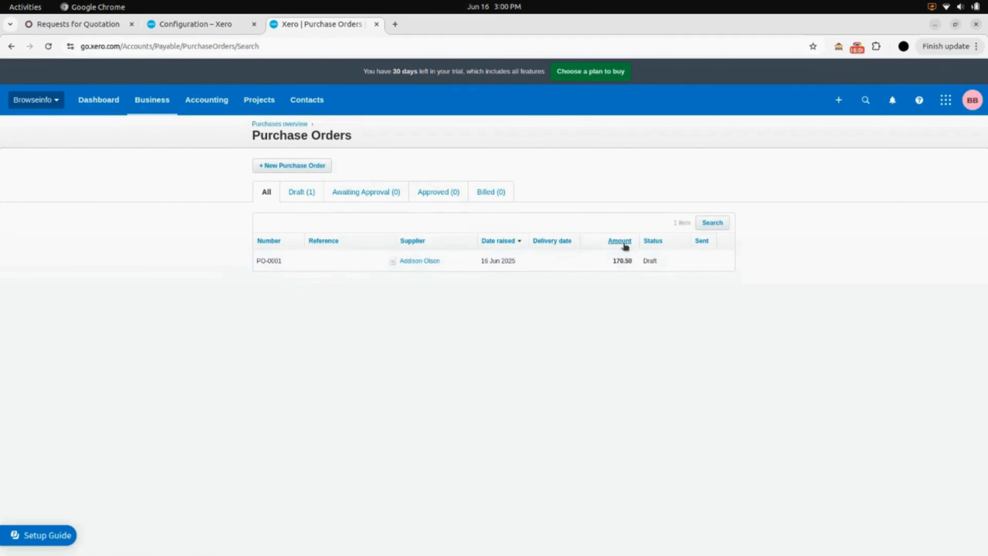
left_click(66, 24)
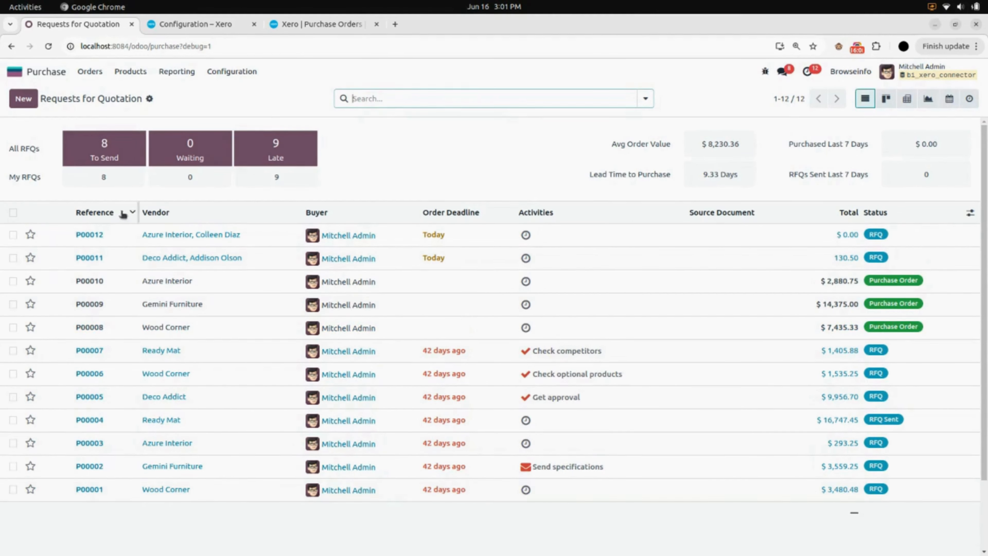
Step: Try to export the newest Azure Interior request for quotation to Xero and dismiss the result message
left_click(13, 234)
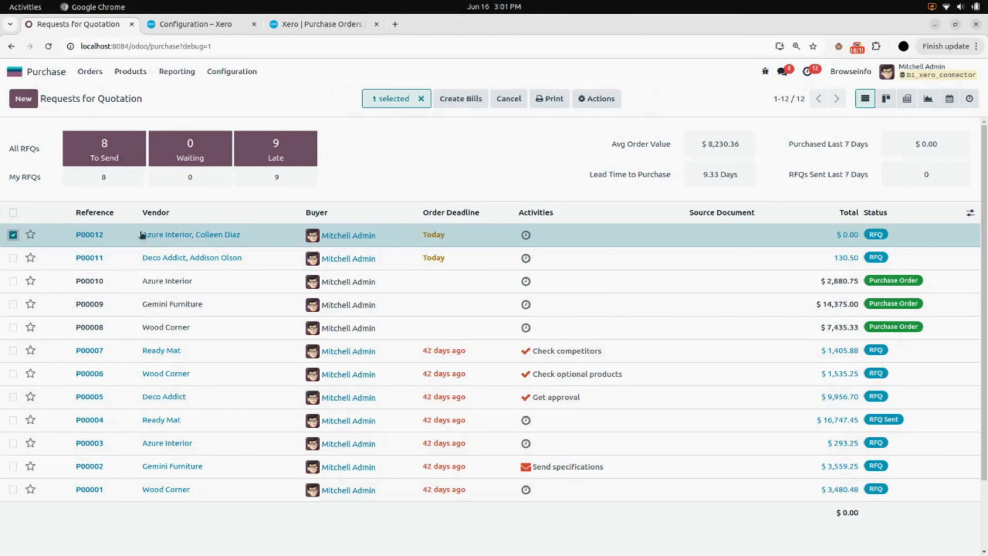
left_click(597, 99)
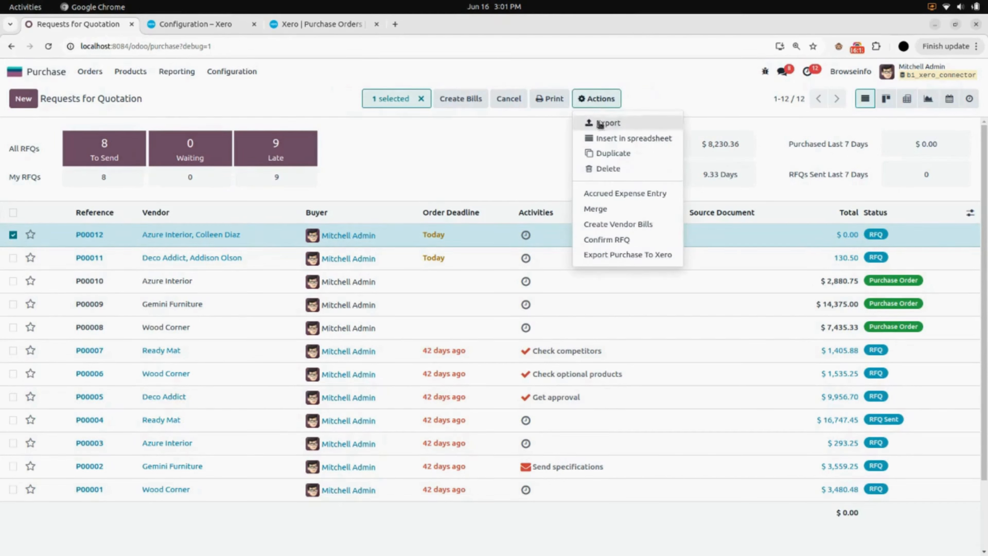
left_click(635, 255)
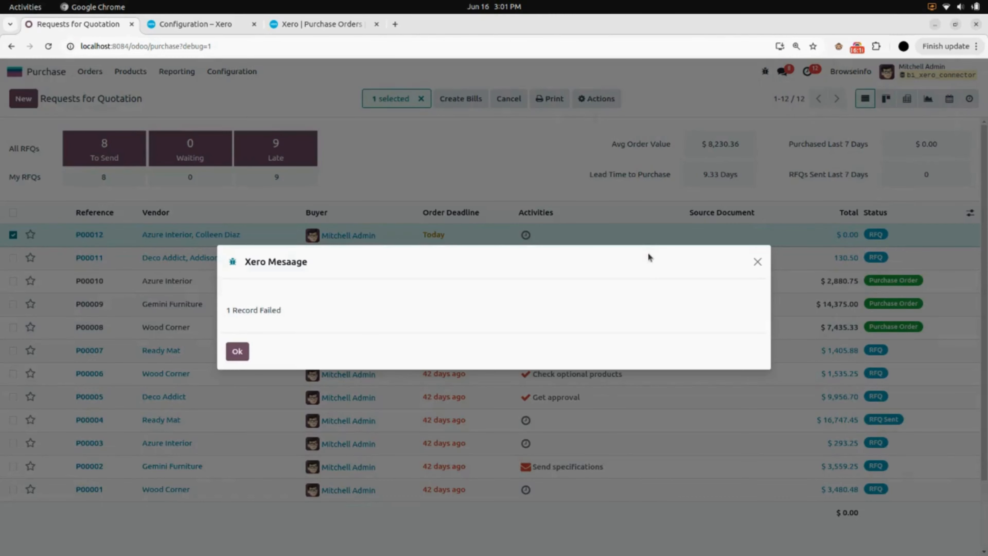
left_click(237, 351)
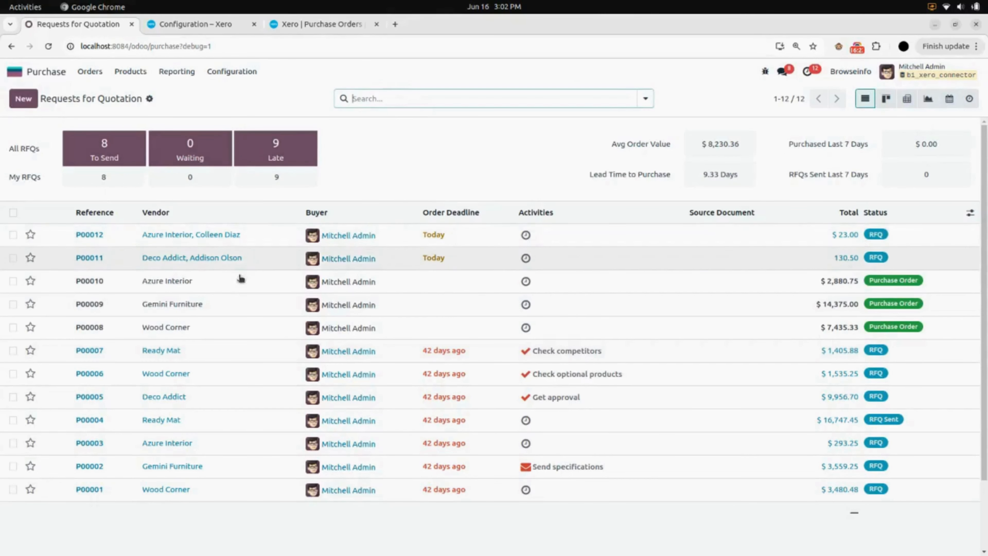
Step: Open the newest Azure Interior request, inspect the Xero fail reason in its other information and return to the apps home
left_click(387, 241)
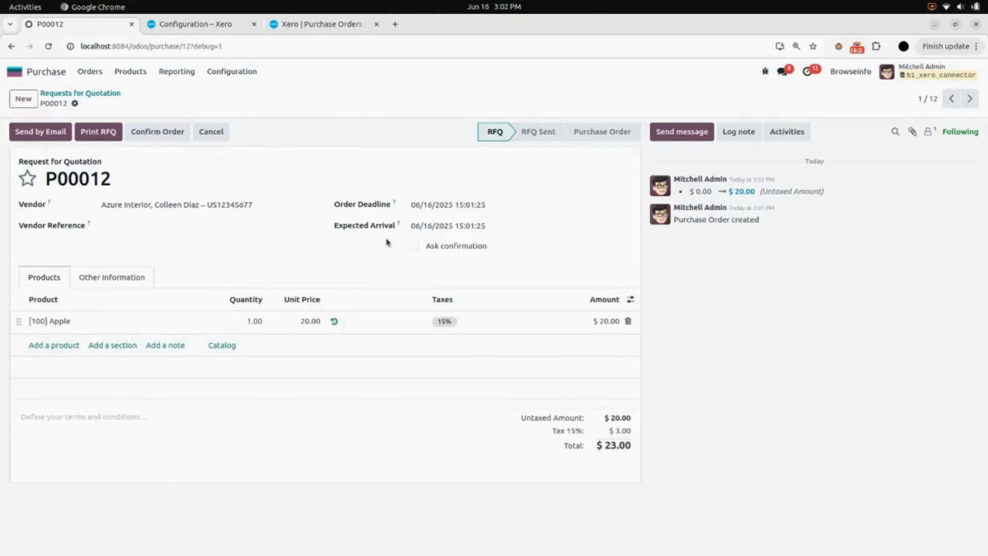
left_click(112, 277)
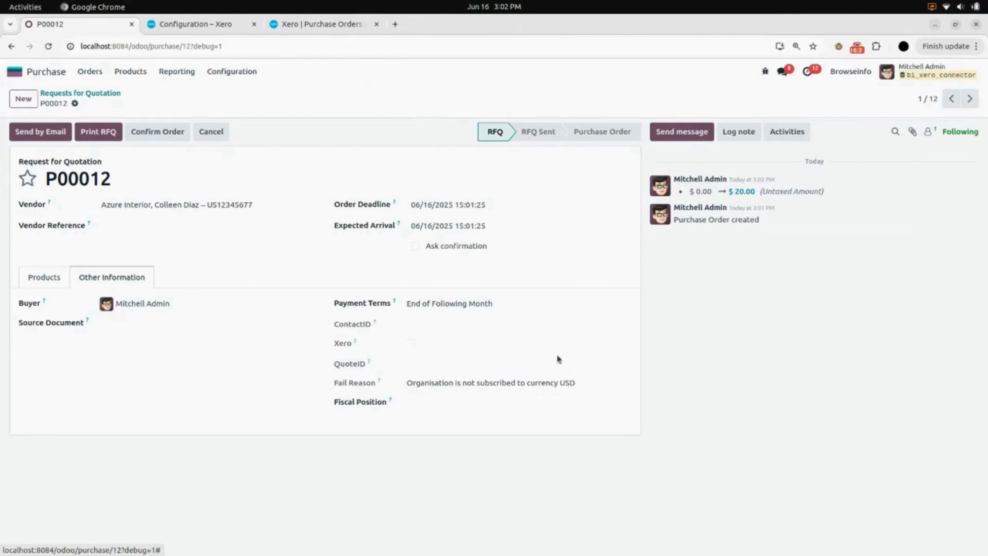
left_click(51, 72)
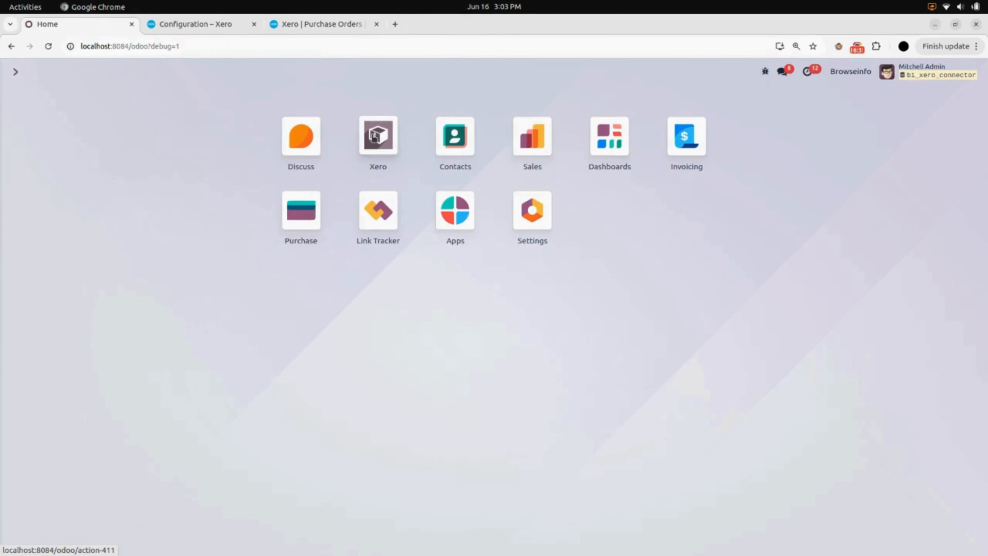
Step: Open the Xero Connector record and enable Import Invoice and Import Credit Note in its accounting settings, leaving Auto Invoice Import off
left_click(374, 136)
left_click(325, 156)
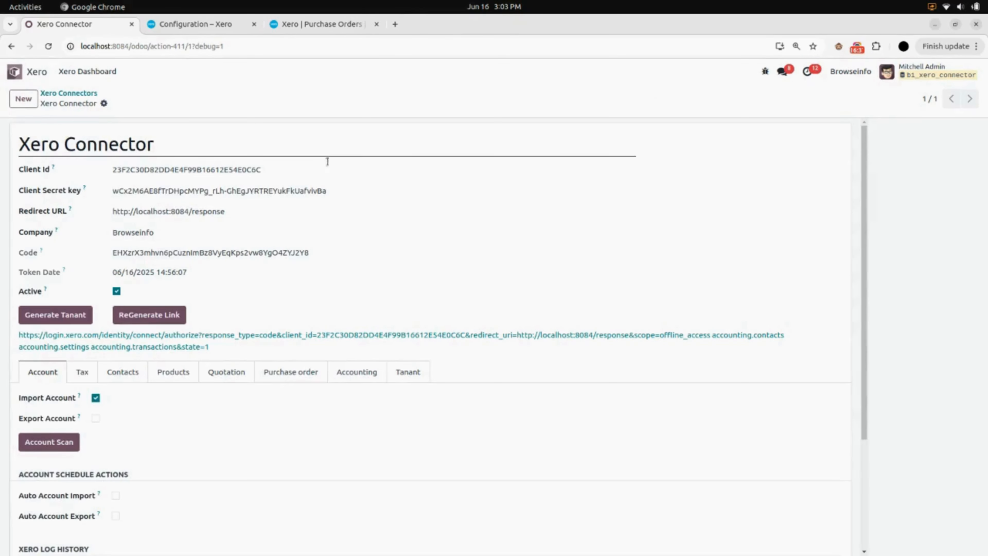
scroll(296, 362, "down", 2)
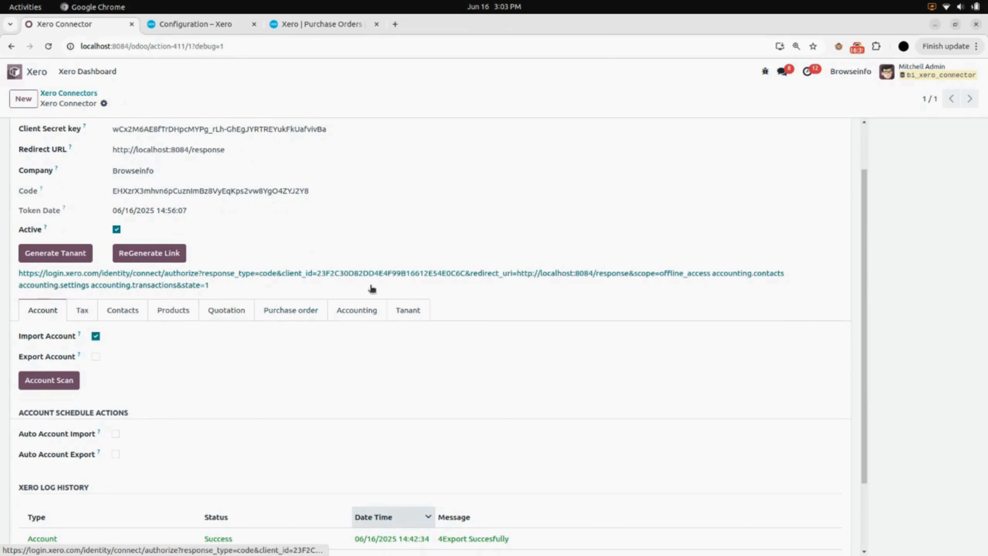
left_click(355, 311)
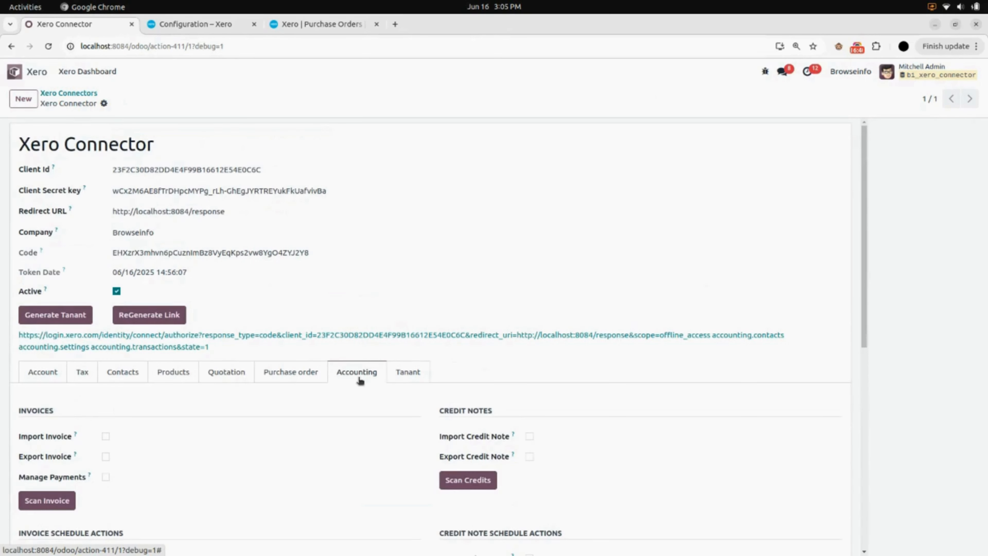
scroll(360, 380, "down", 3)
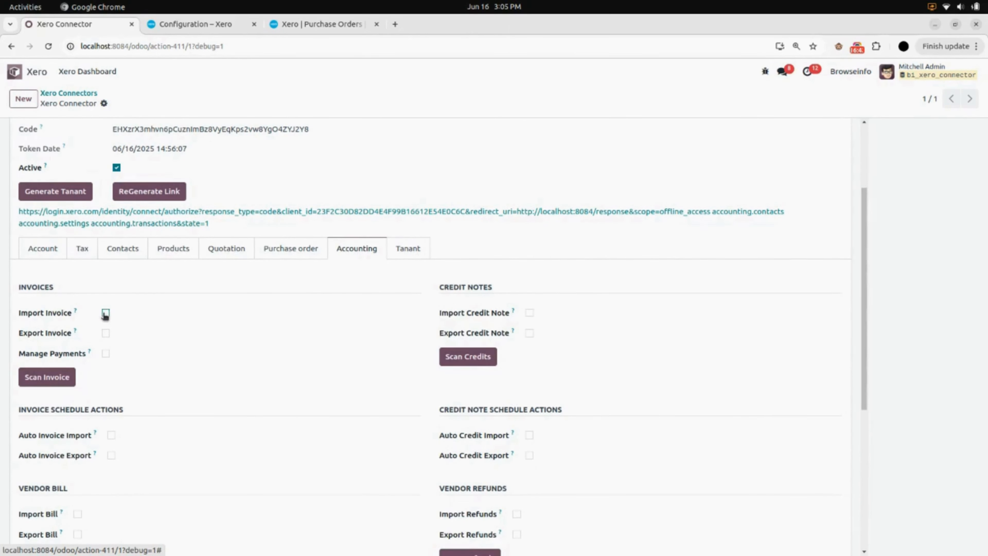
left_click(105, 313)
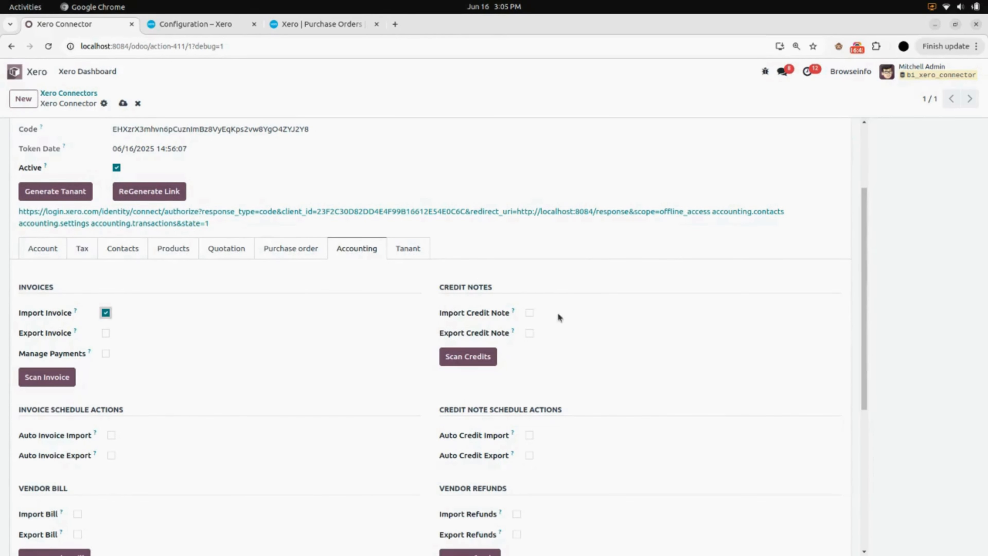
left_click(530, 314)
scroll(296, 337, "down", 3)
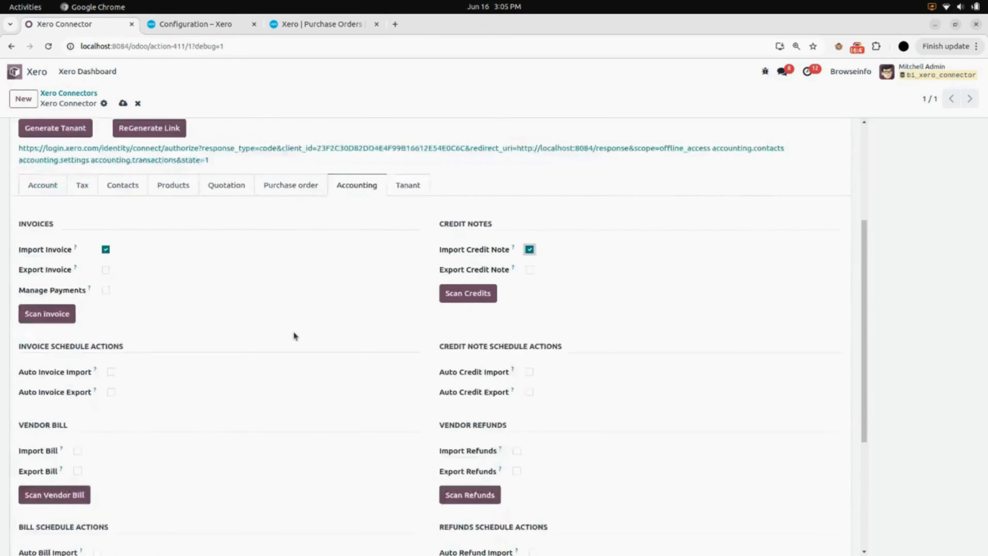
left_click(111, 312)
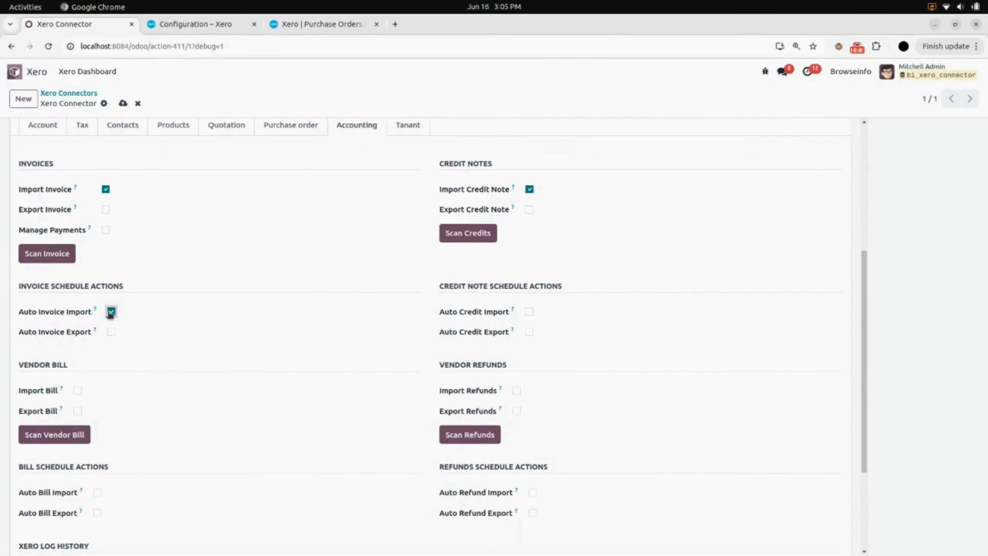
left_click(112, 312)
Step: Enable Import Bill and Import Refunds in the connector's accounting settings and save the record
scroll(221, 381, "down", 3)
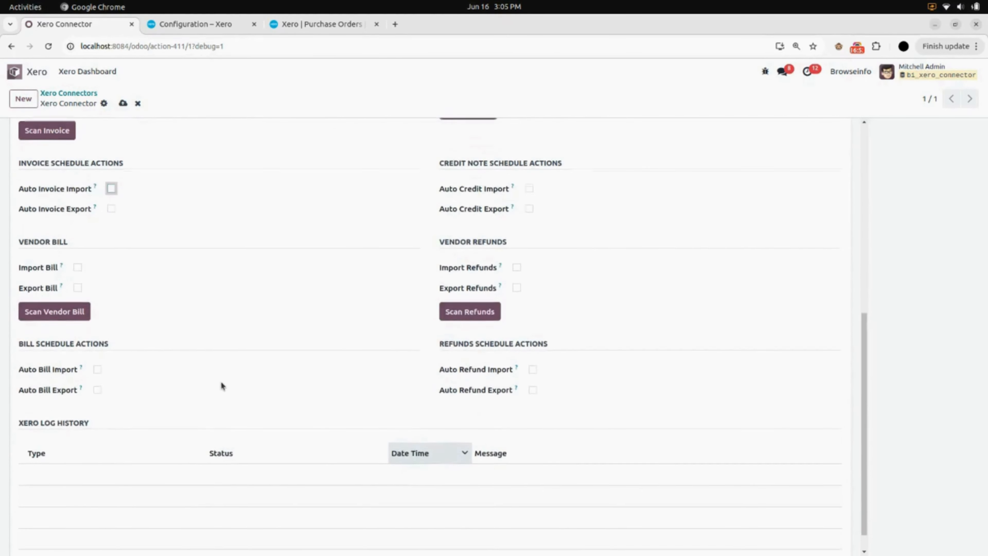
left_click(77, 267)
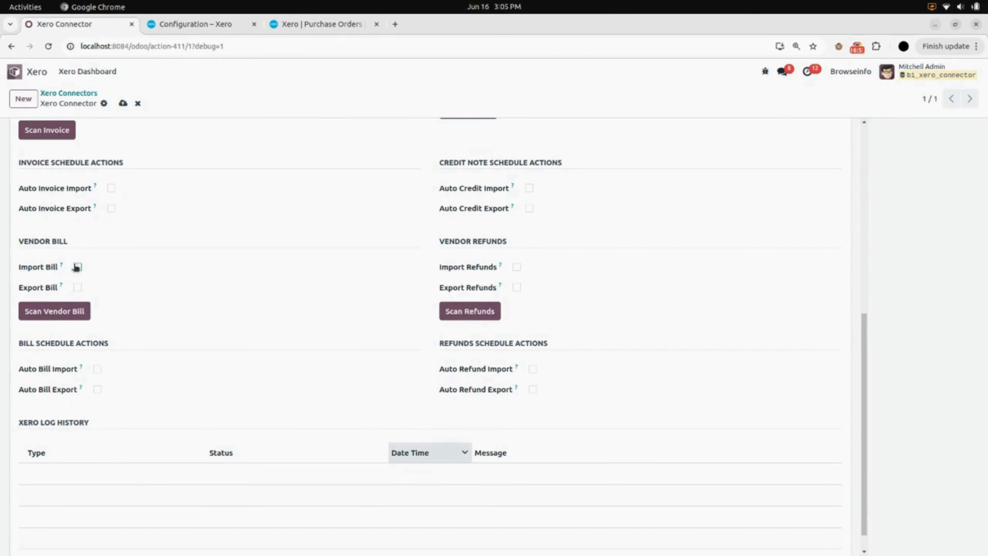
left_click(516, 268)
scroll(353, 297, "up", 5)
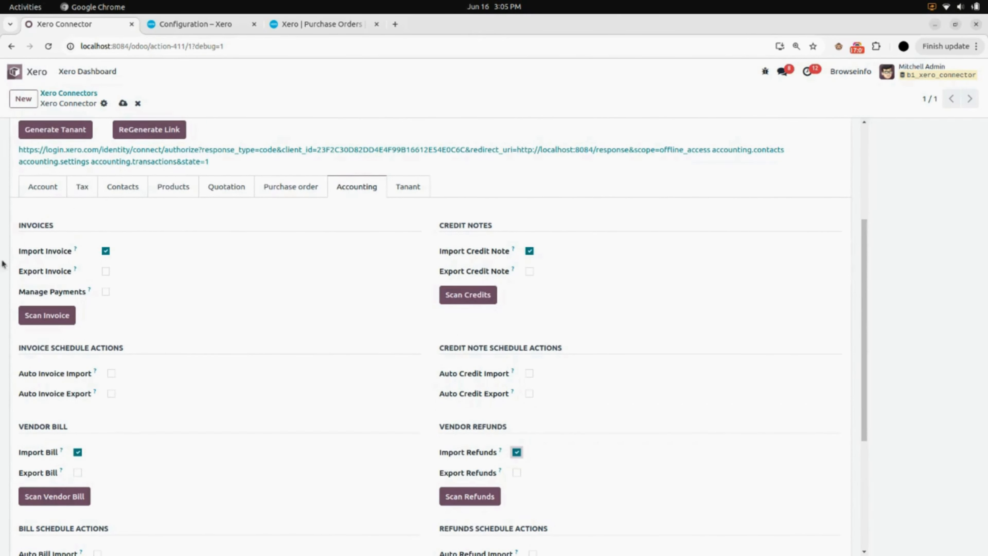
left_click(124, 102)
Step: Scan invoices, credit notes and vendor bills to import them from Xero, dismissing each result message
left_click(39, 317)
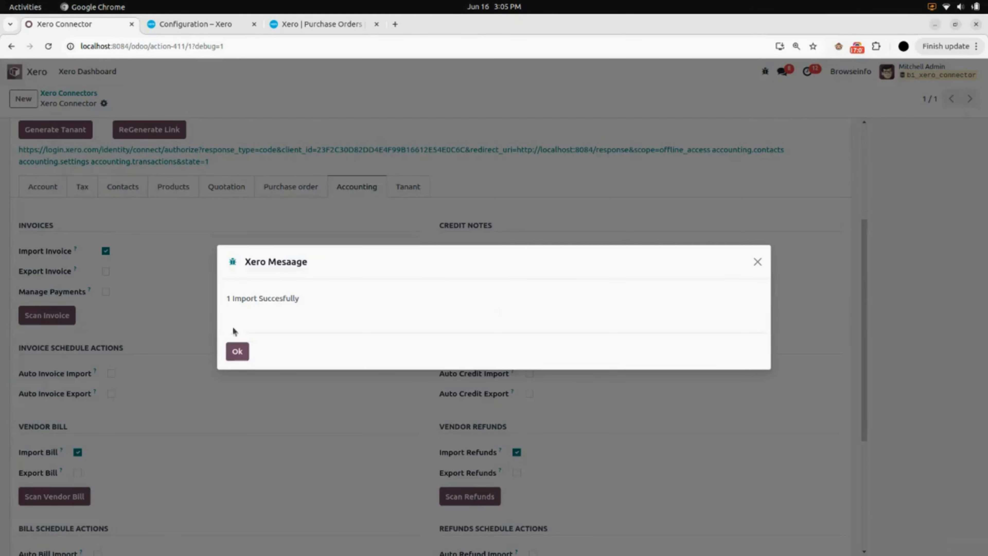
left_click(236, 351)
left_click(466, 298)
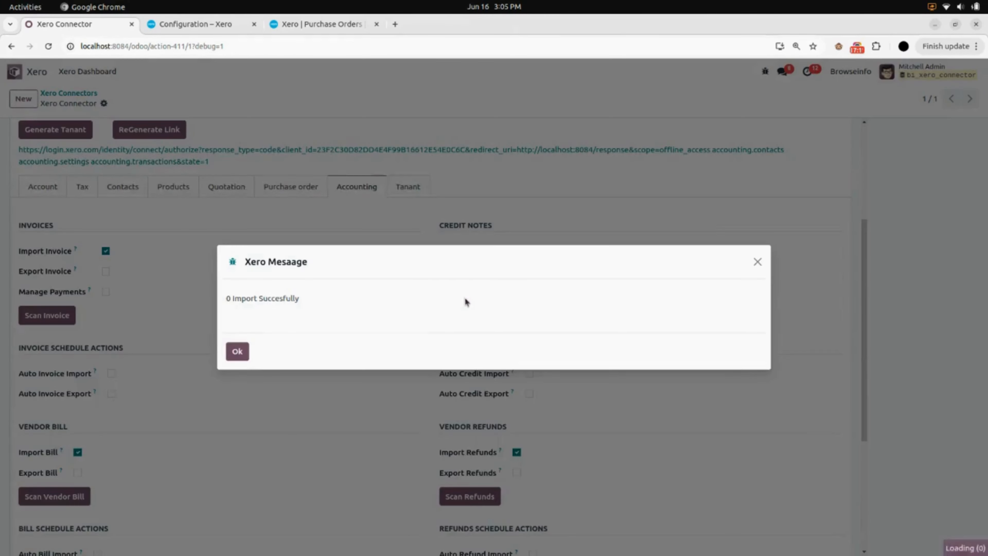
left_click(237, 350)
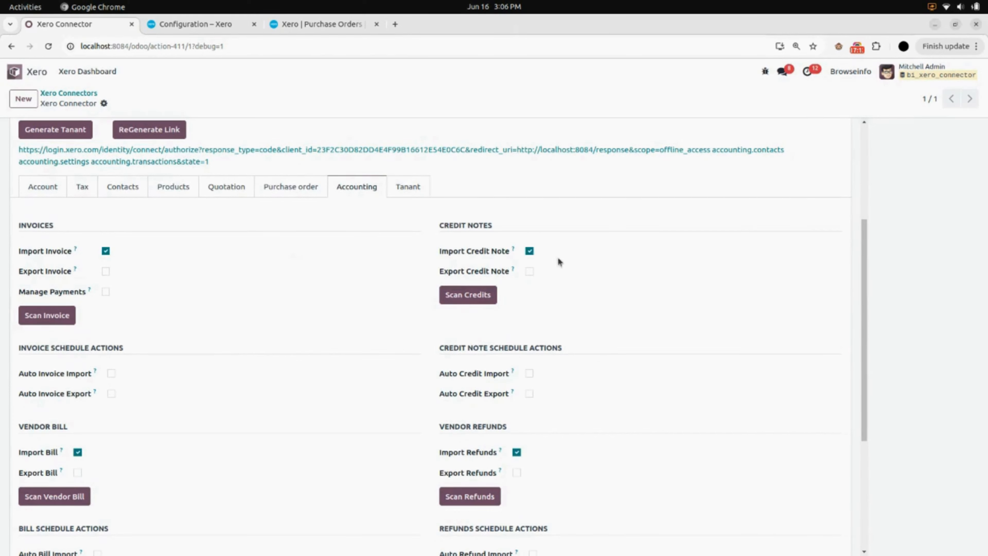
scroll(481, 310, "down", 3)
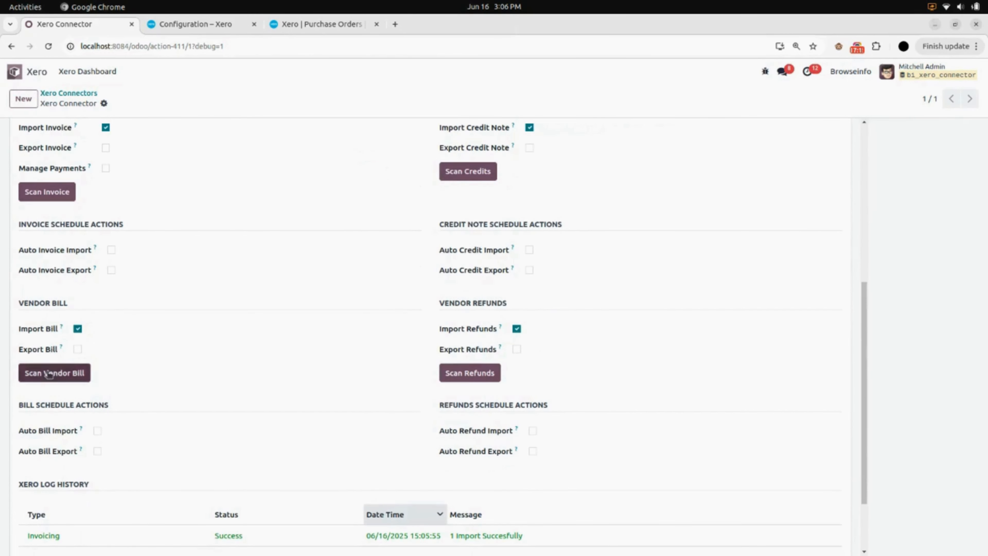
left_click(48, 372)
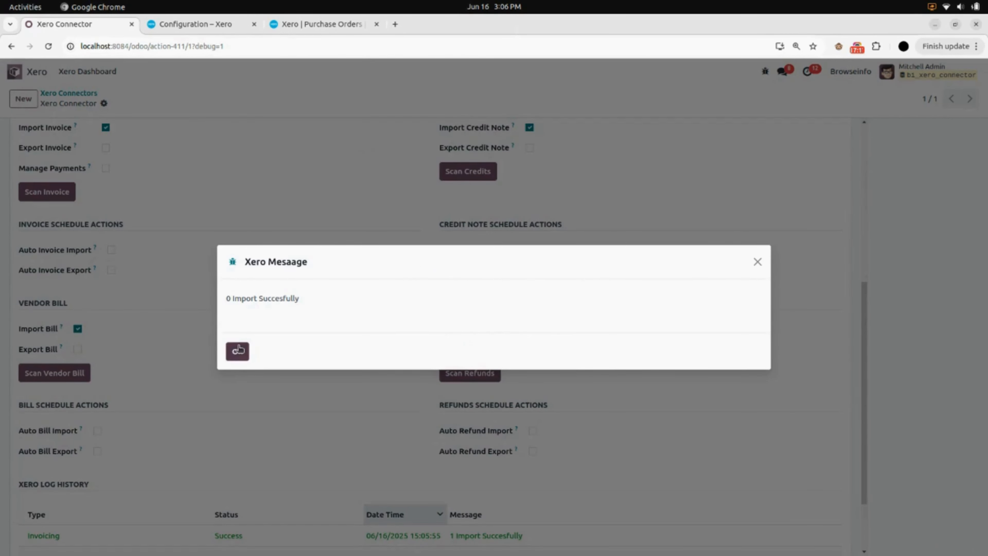
left_click(237, 351)
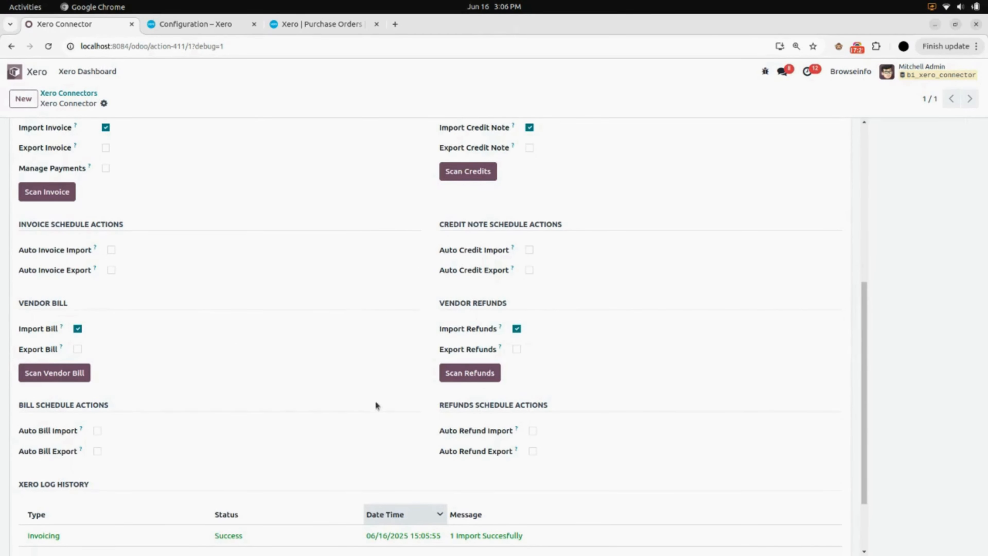
Step: Review the Invoicing entry in the connector's accounting log history and close its details
scroll(256, 425, "down", 2)
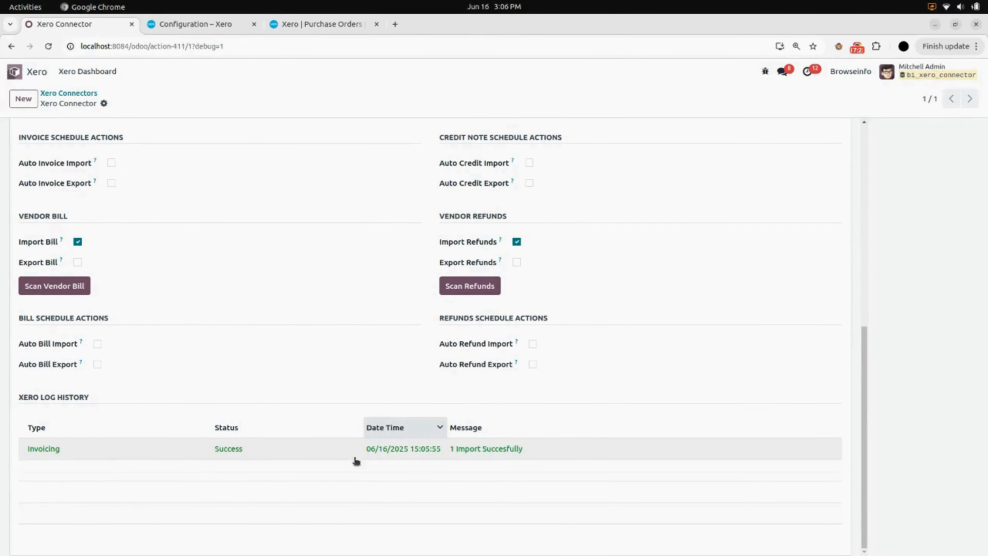
left_click(393, 448)
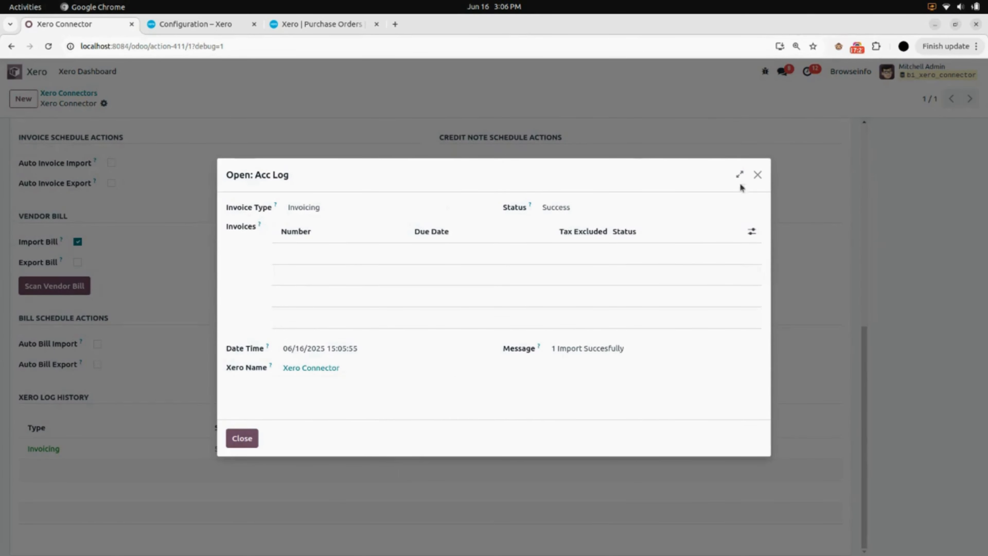
left_click(757, 176)
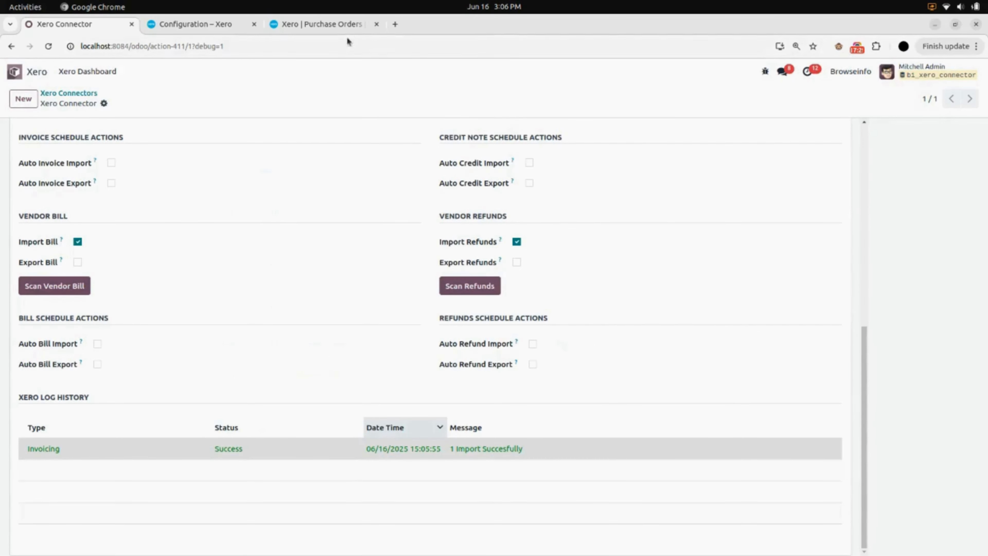
Step: Check the Invoices list on the Xero website and return to the Odoo apps home
left_click(335, 27)
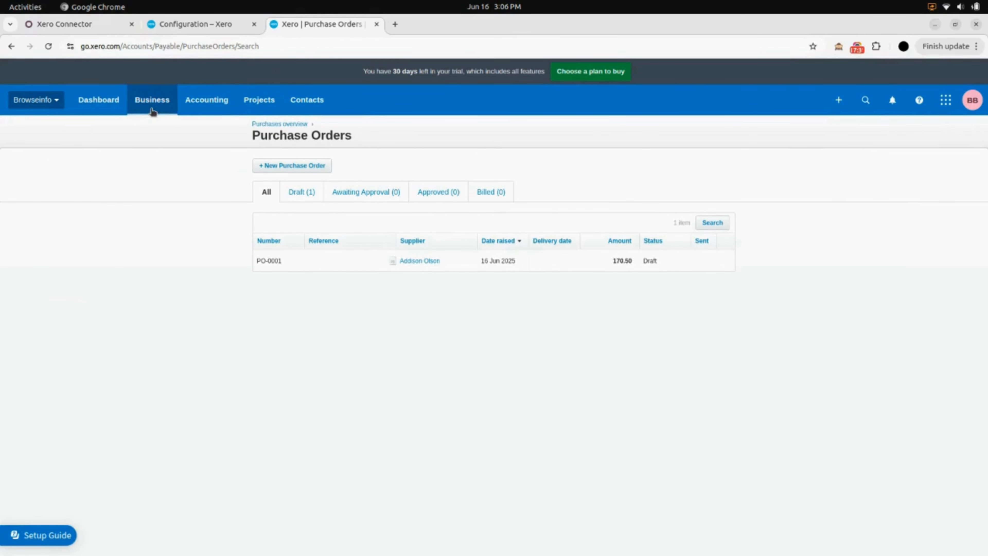
left_click(153, 112)
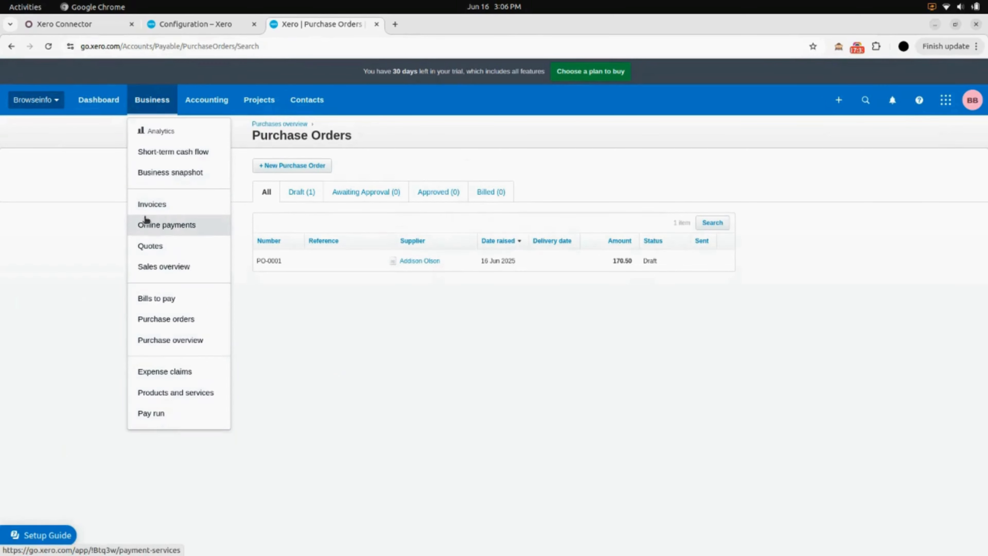
left_click(188, 207)
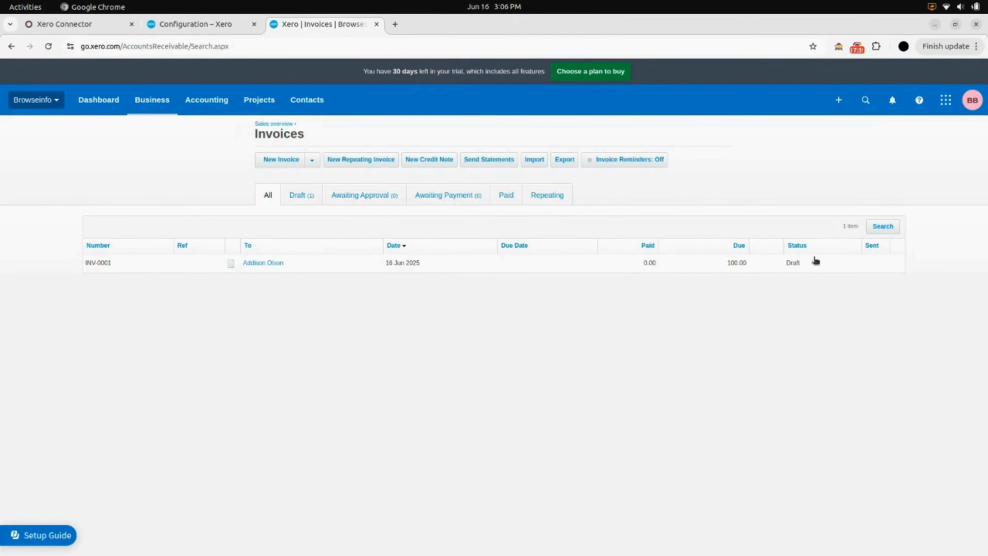
left_click(40, 25)
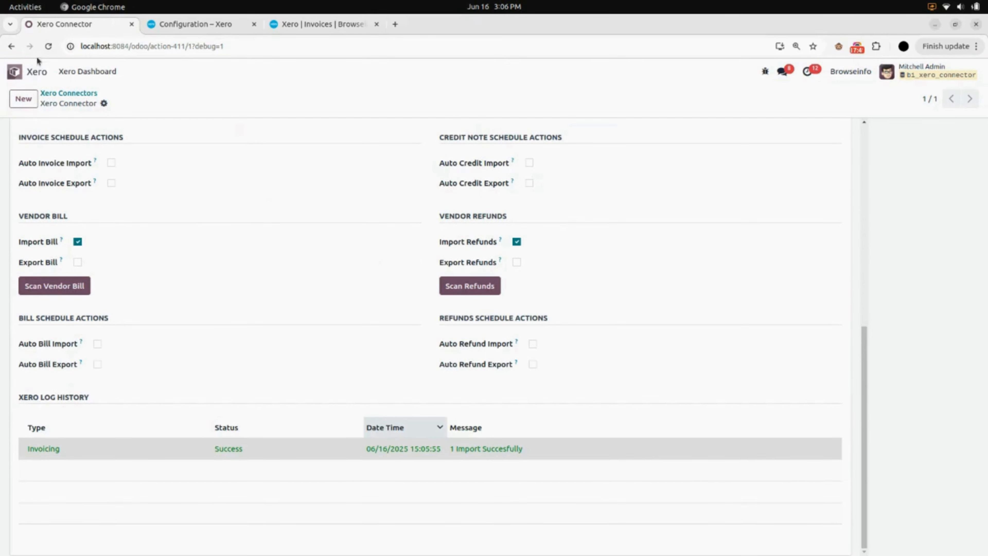
left_click(33, 71)
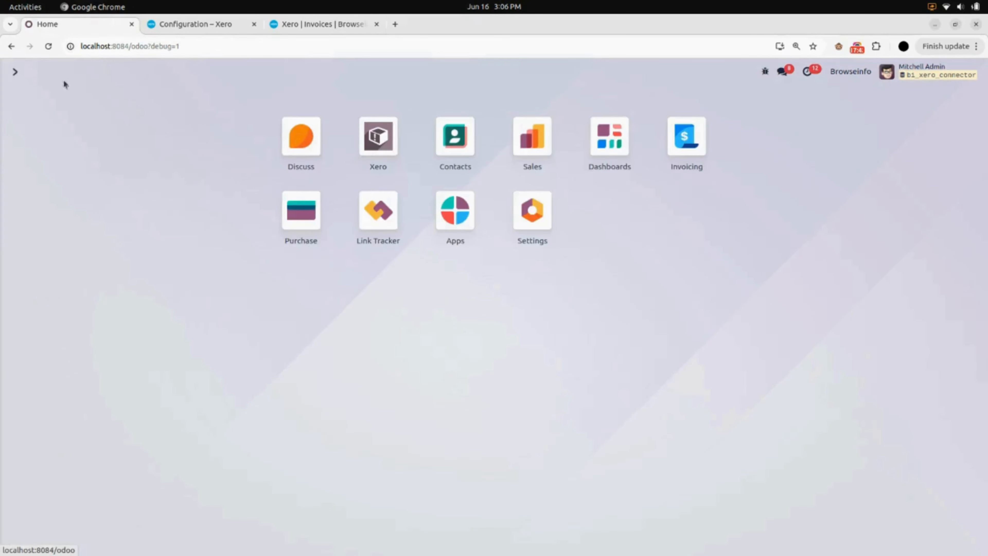
Step: Review the draft customer invoice for the Apple product in the Invoicing app, including its Xero line details, and return to the invoice list
left_click(706, 148)
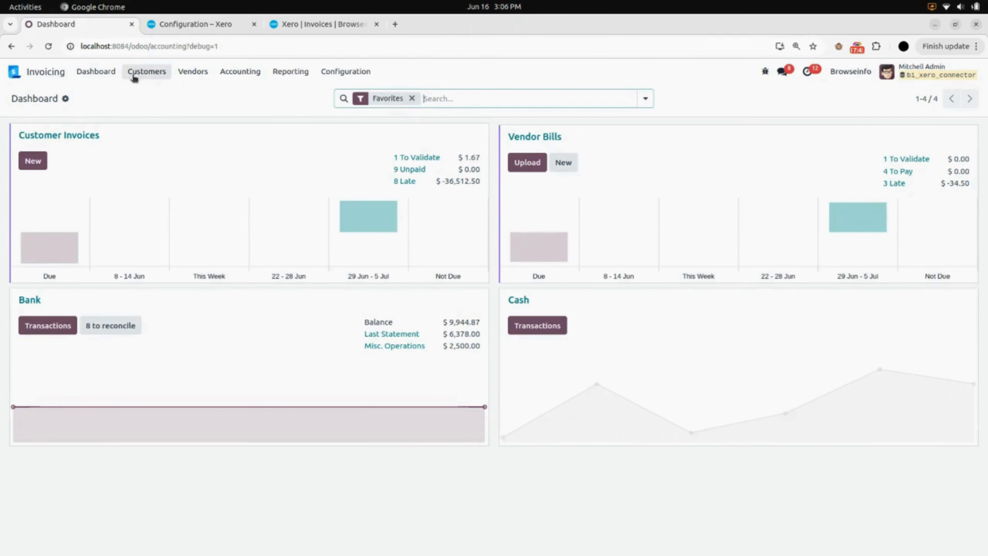
left_click(150, 73)
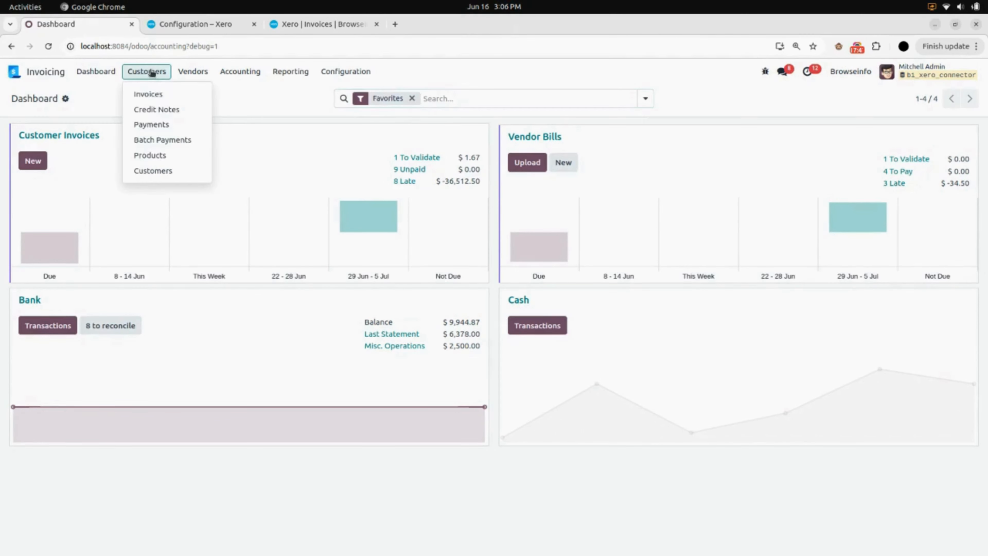
left_click(156, 96)
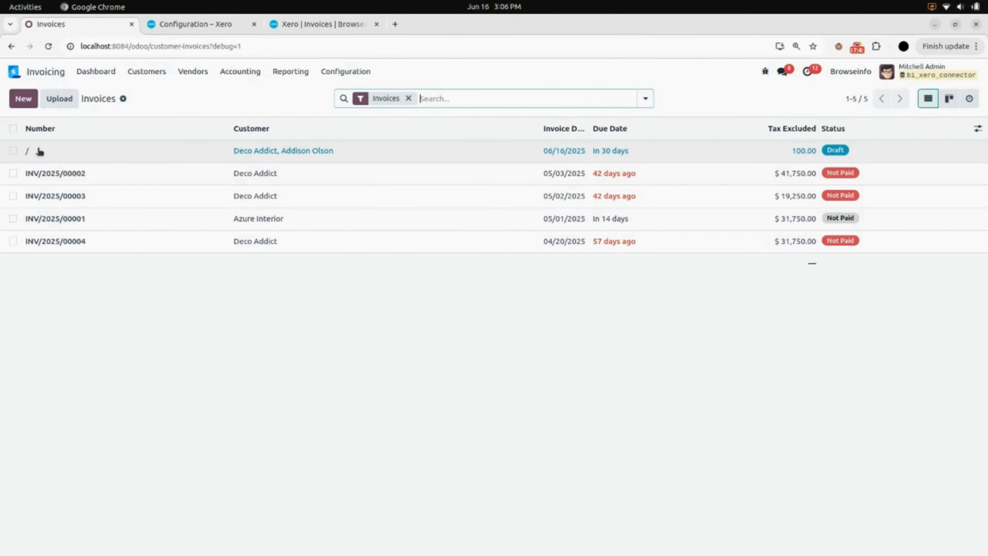
left_click(107, 158)
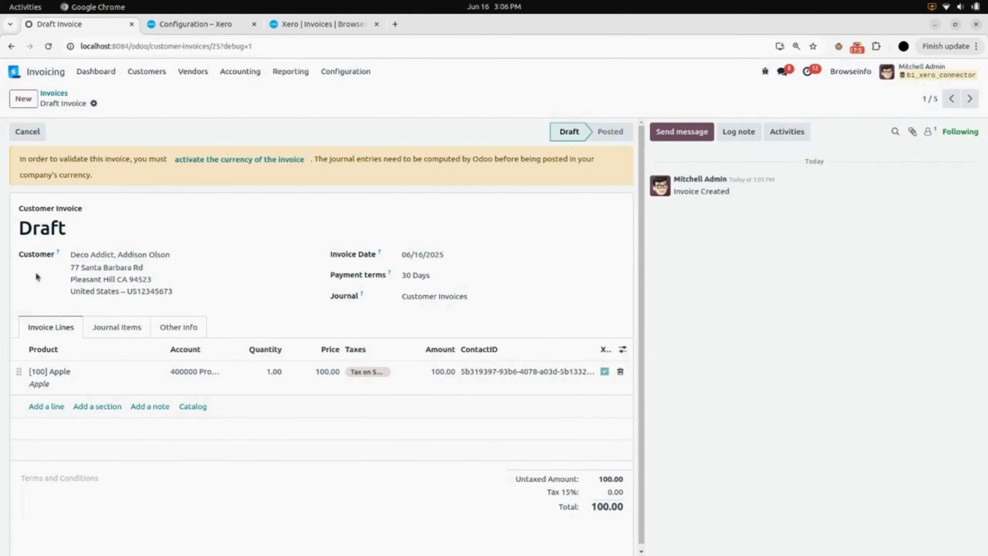
scroll(146, 288, "down", 1)
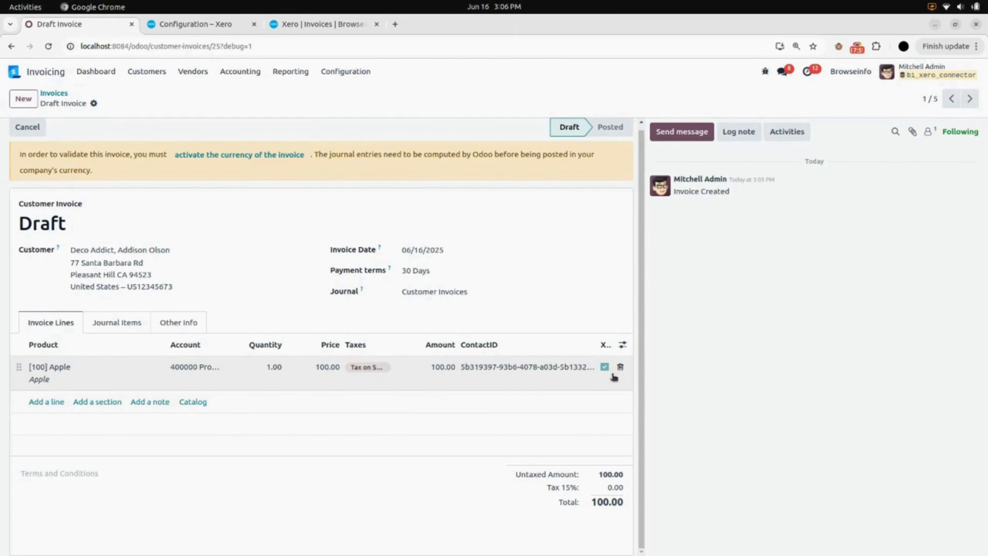
left_click(56, 95)
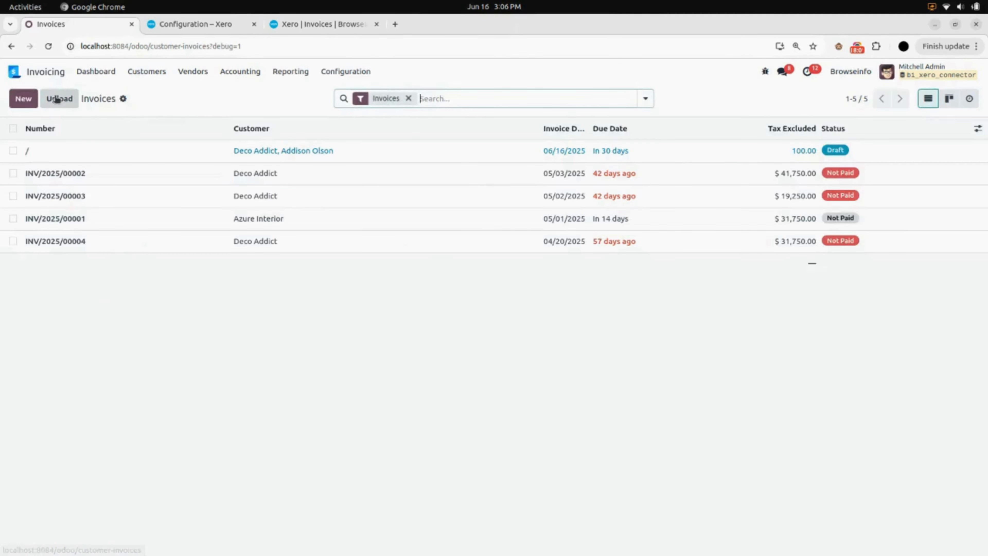
Step: Try to export the posted Deco Addict invoice dated 05/03/2025 to Xero and dismiss the result message
left_click(99, 172)
left_click(107, 103)
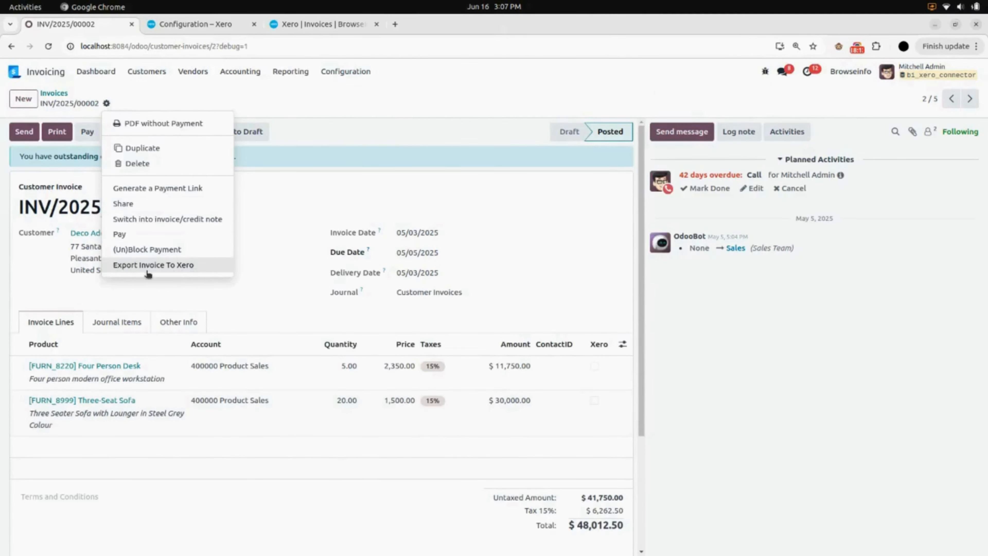
left_click(205, 268)
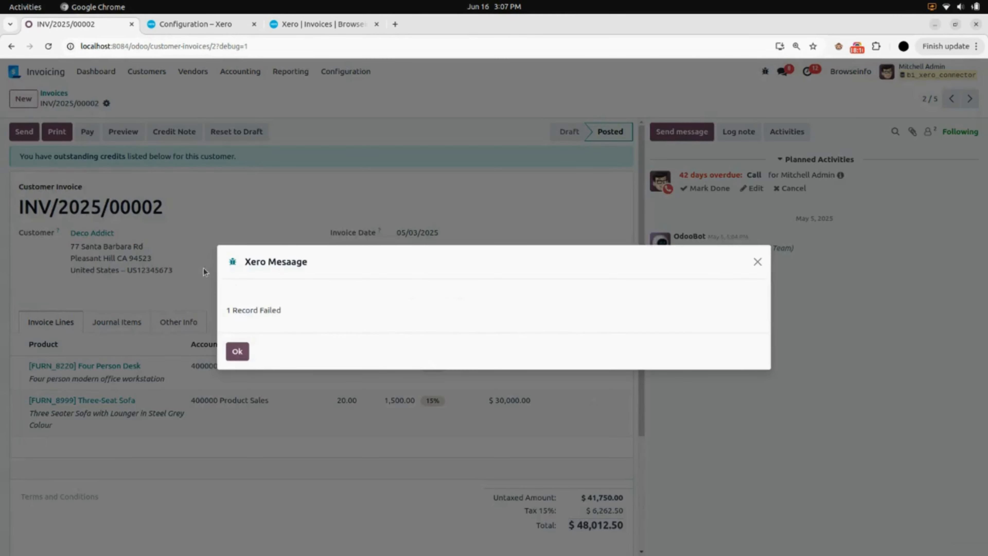
left_click(237, 351)
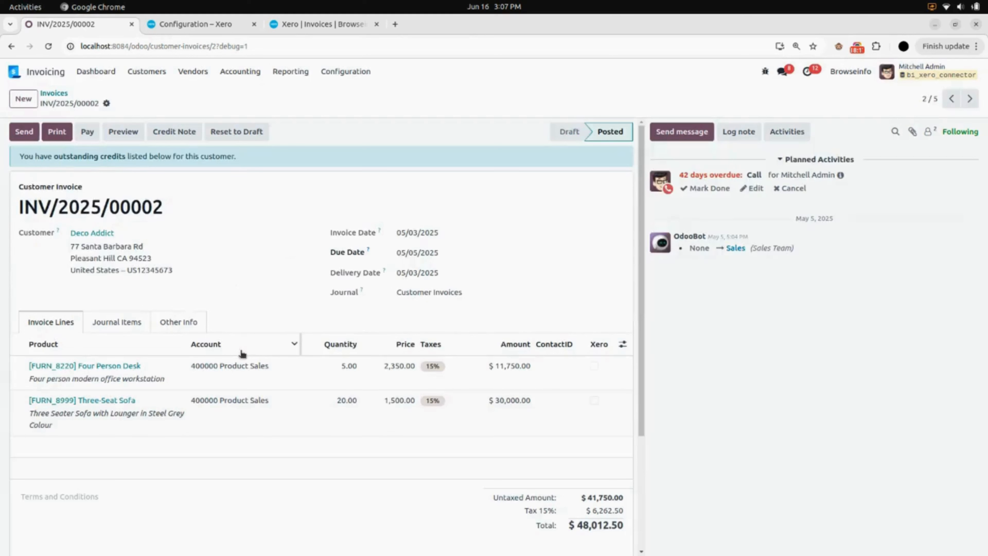
Step: Check the Xero fields and Fail Reason in the invoice's other information
left_click(128, 326)
left_click(177, 320)
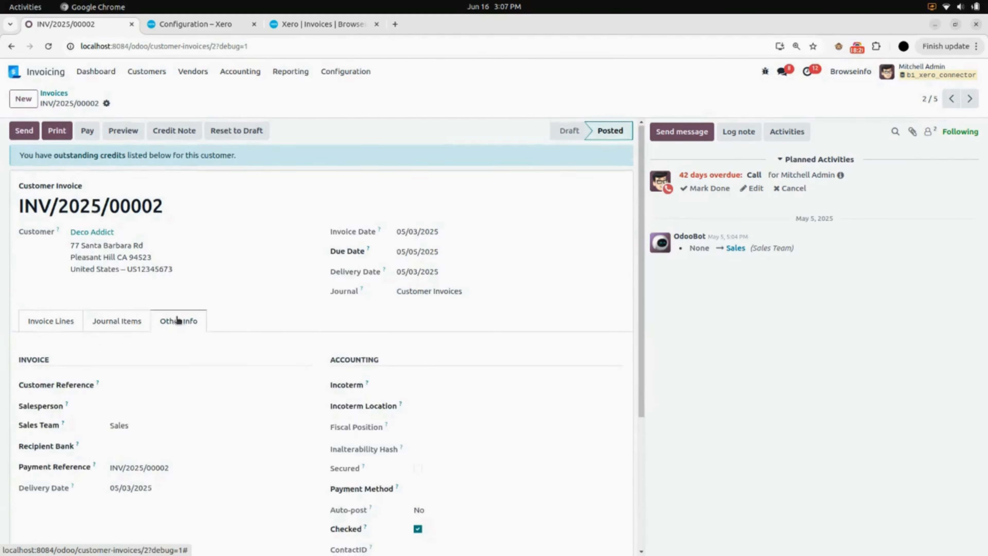
scroll(289, 360, "down", 5)
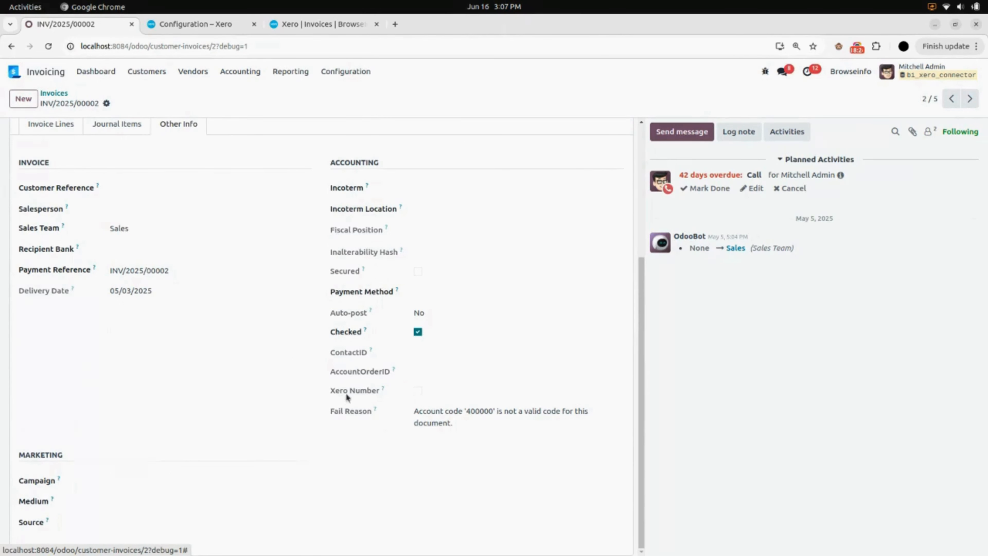
scroll(504, 438, "up", 5)
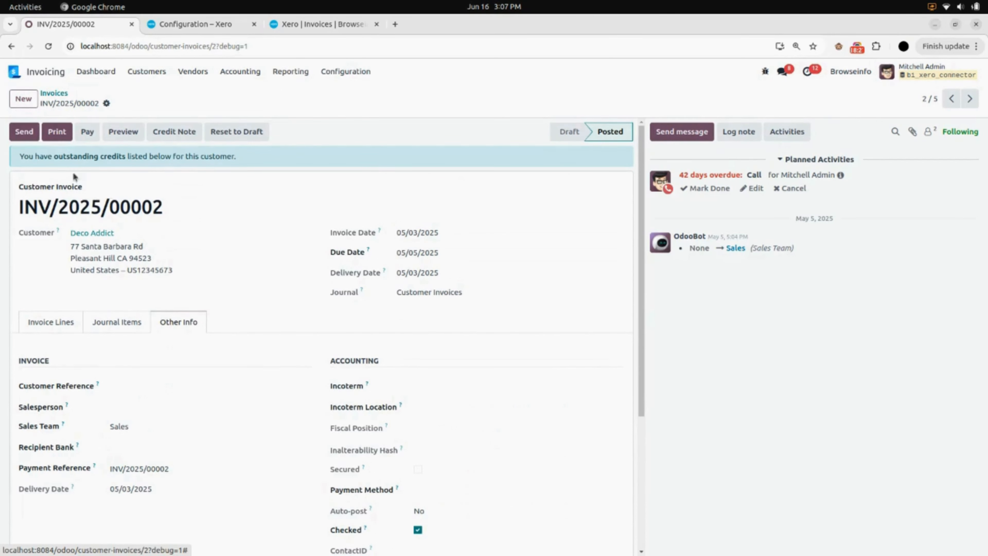
Step: Open the Xero Connector record and review its accounting settings and the Invoicing entries in the Xero log history
left_click(20, 74)
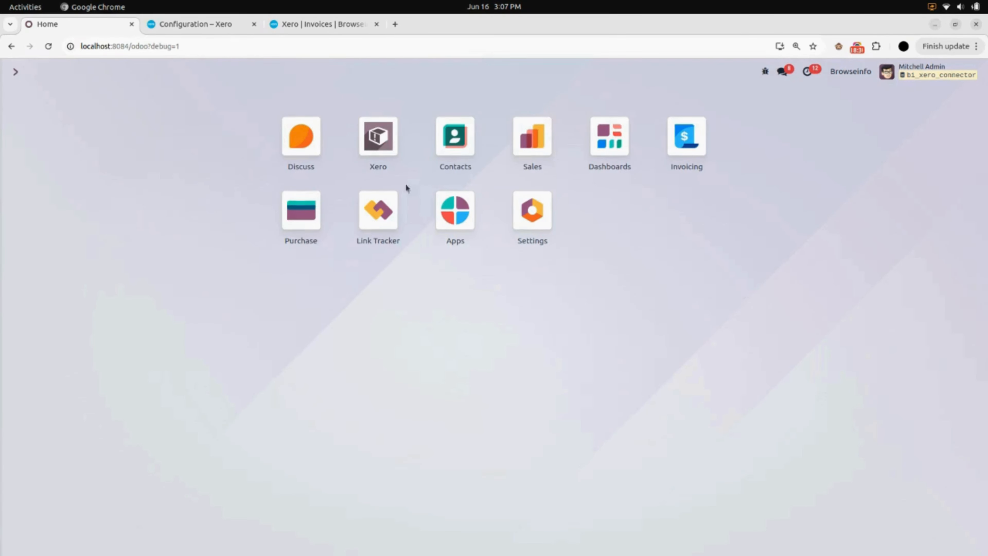
left_click(385, 136)
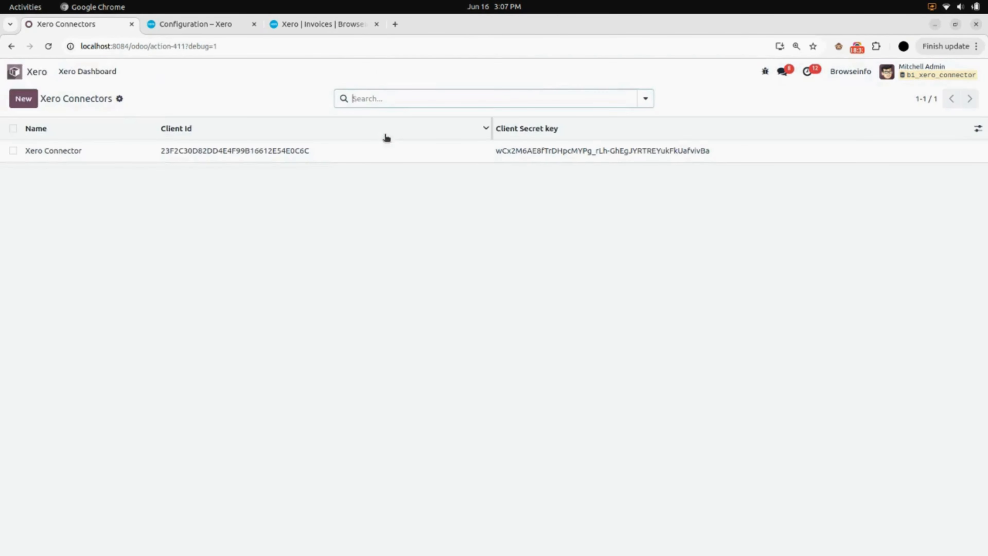
left_click(307, 160)
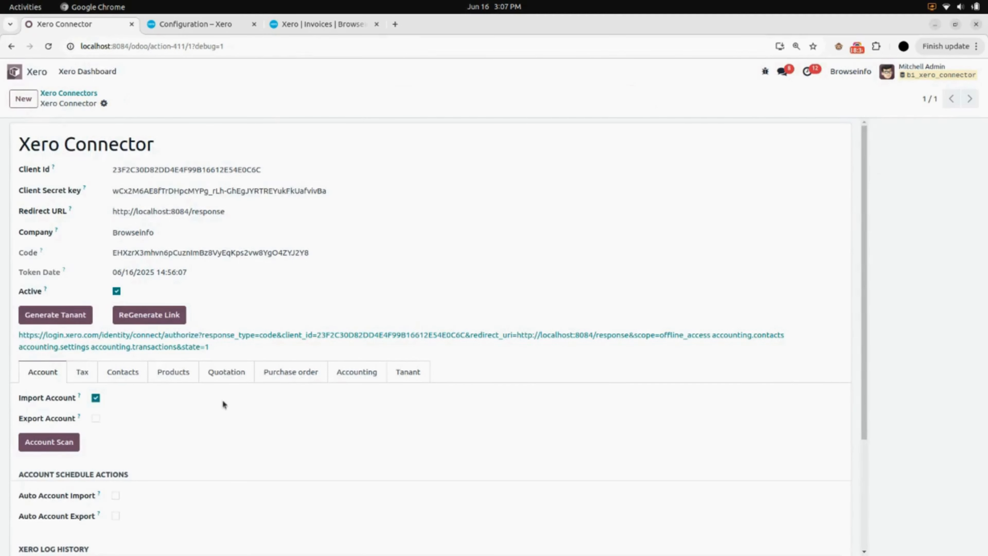
scroll(225, 402, "down", 5)
scroll(229, 405, "up", 5)
left_click(367, 376)
scroll(368, 377, "down", 10)
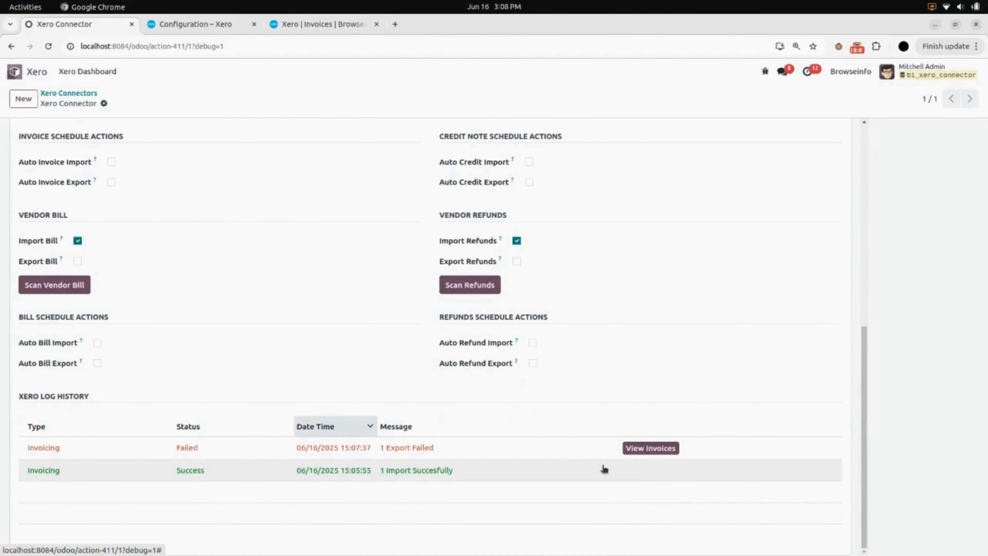
scroll(396, 410, "up", 2)
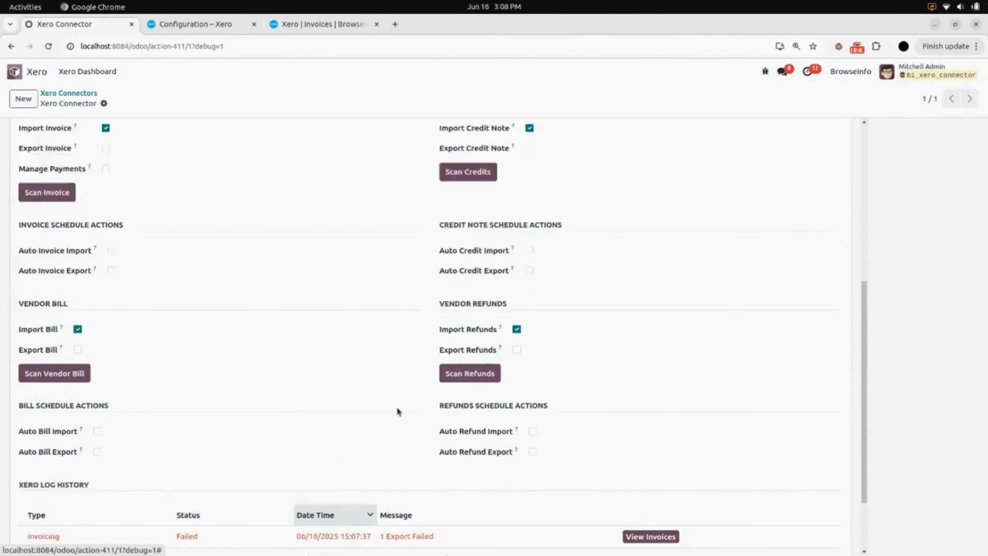
scroll(397, 412, "up", 2)
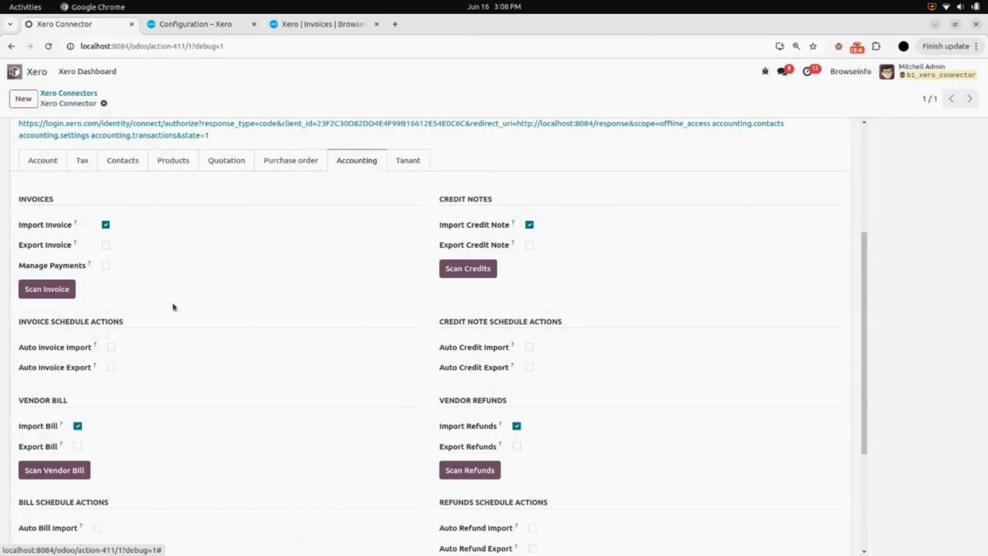
scroll(105, 435, "down", 3)
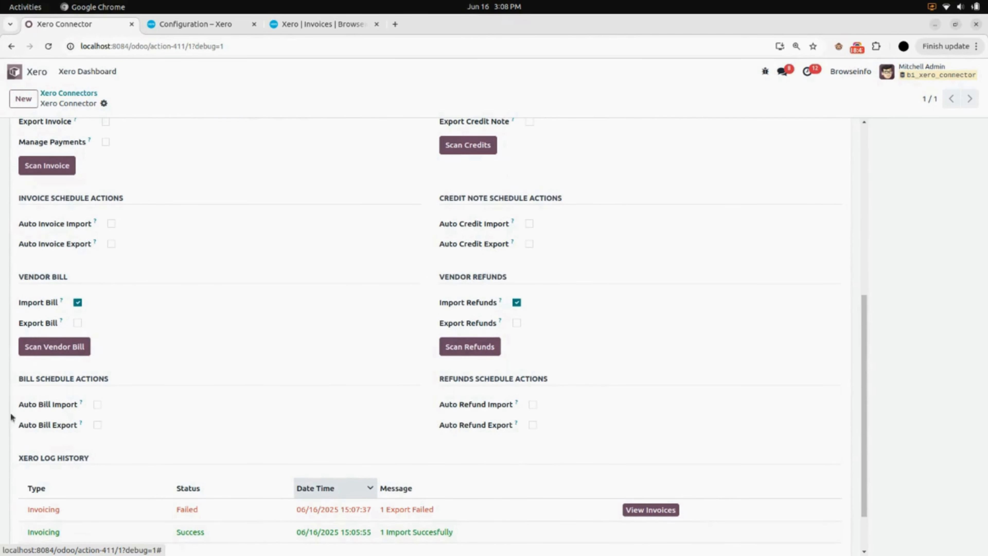
scroll(250, 315, "up", 7)
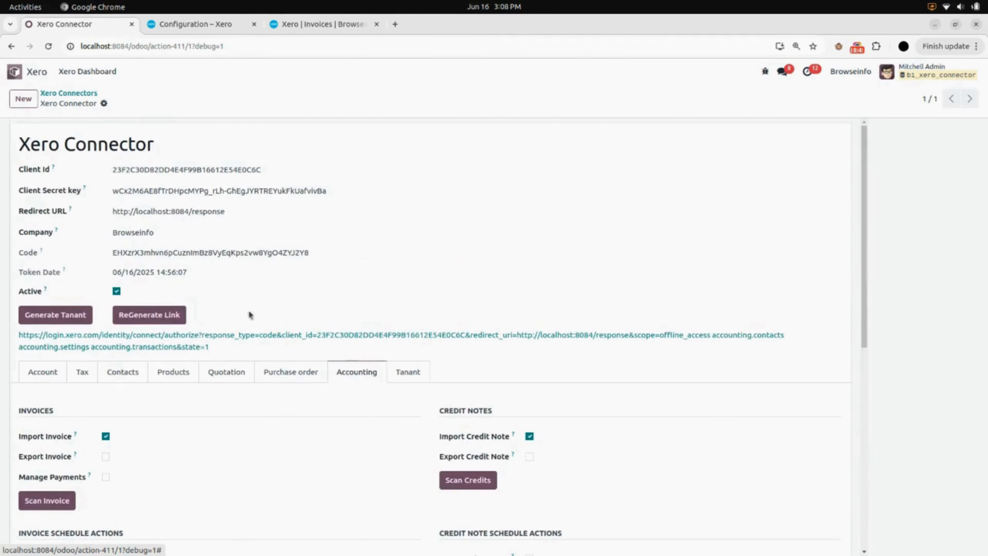
Step: Review the products, contacts, accounts, taxes, sale orders and invoices sections of the Xero Dashboard, and return to the apps home
left_click(85, 73)
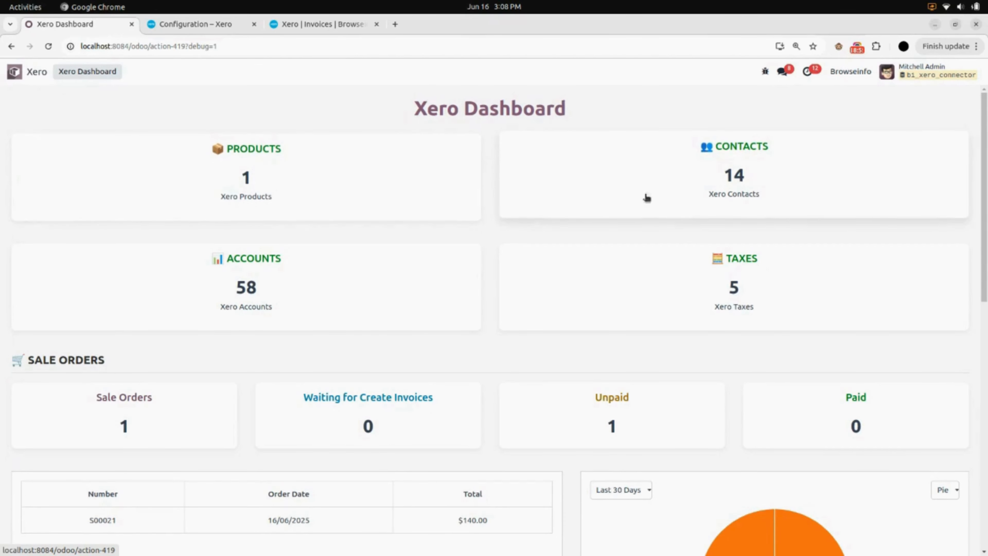
scroll(662, 203, "down", 3)
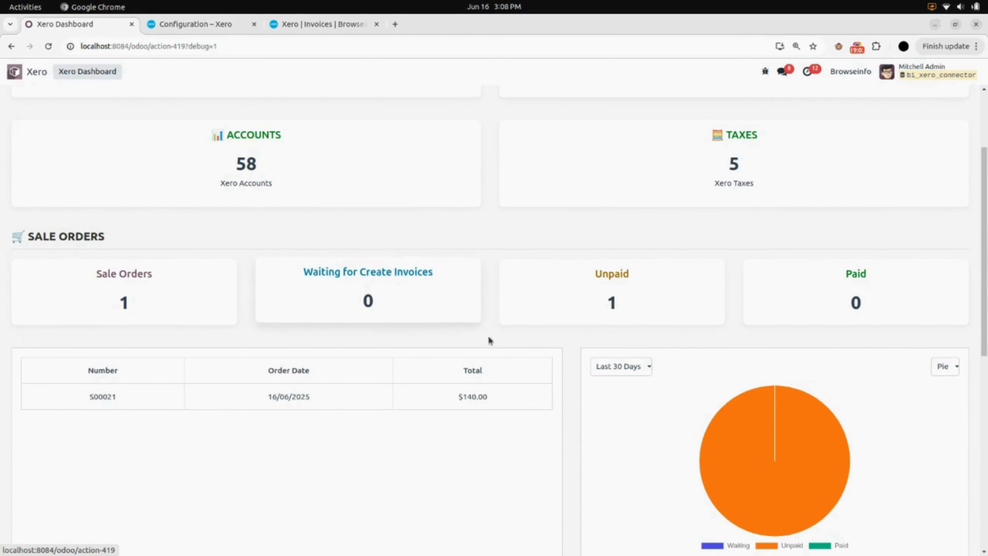
scroll(697, 347, "down", 5)
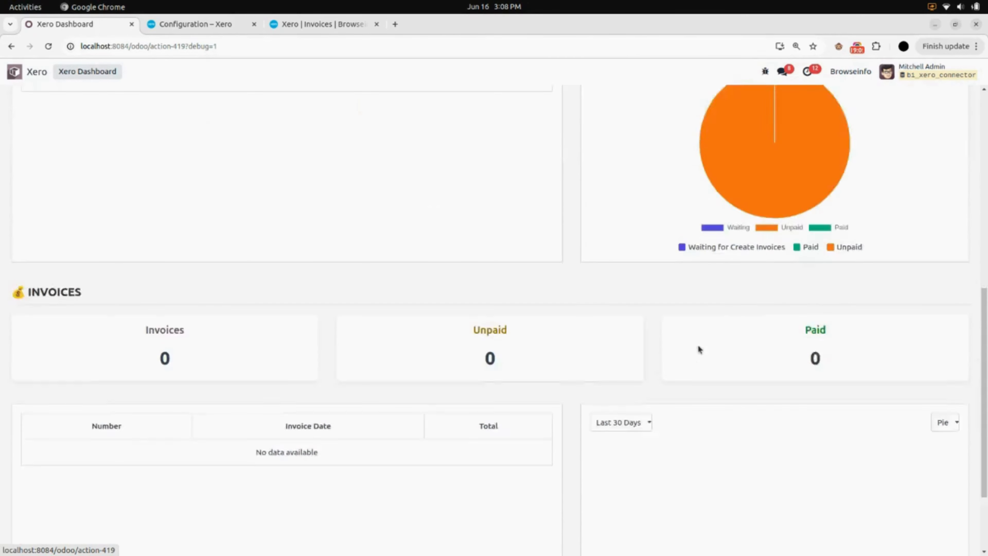
scroll(697, 346, "up", 2)
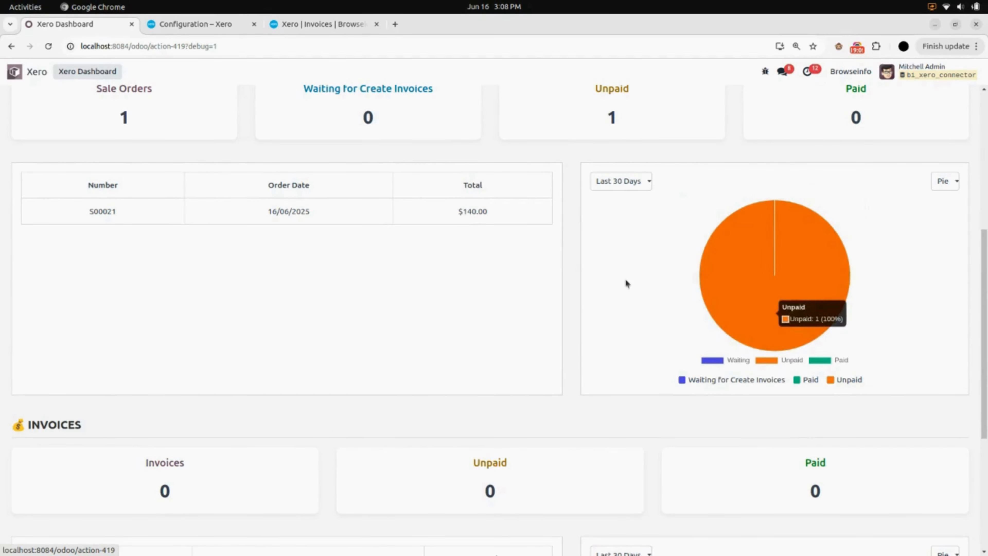
scroll(147, 364, "down", 1)
scroll(147, 364, "down", 5)
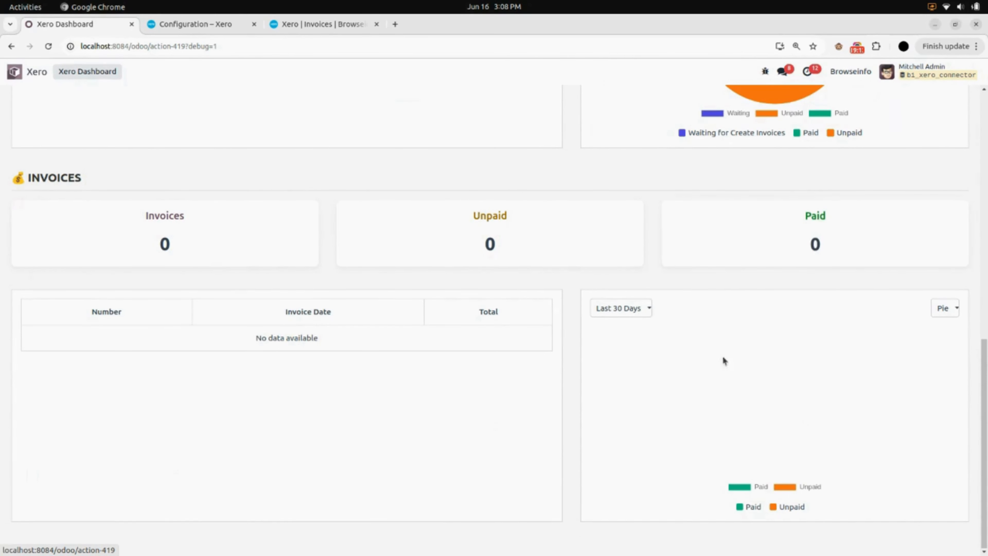
scroll(738, 447, "up", 12)
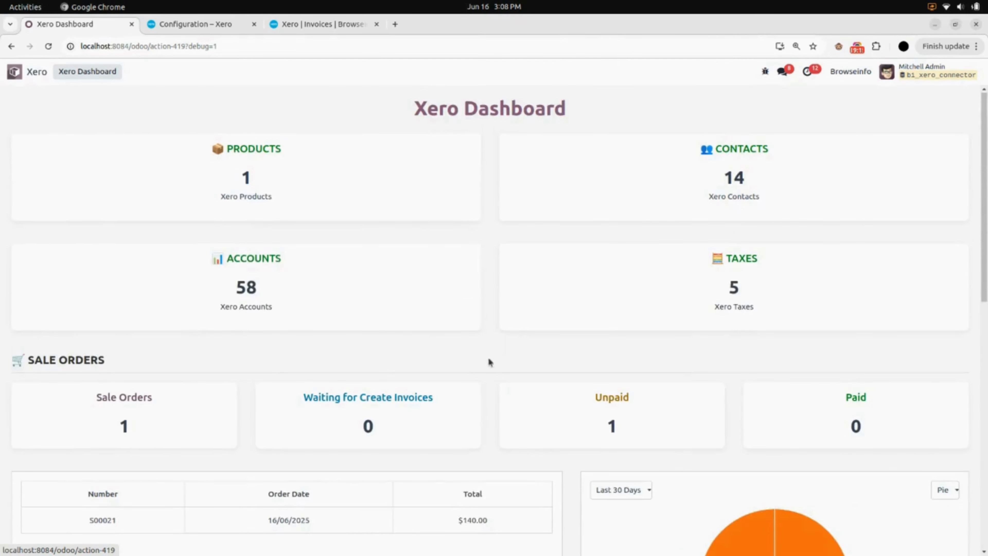
left_click(15, 71)
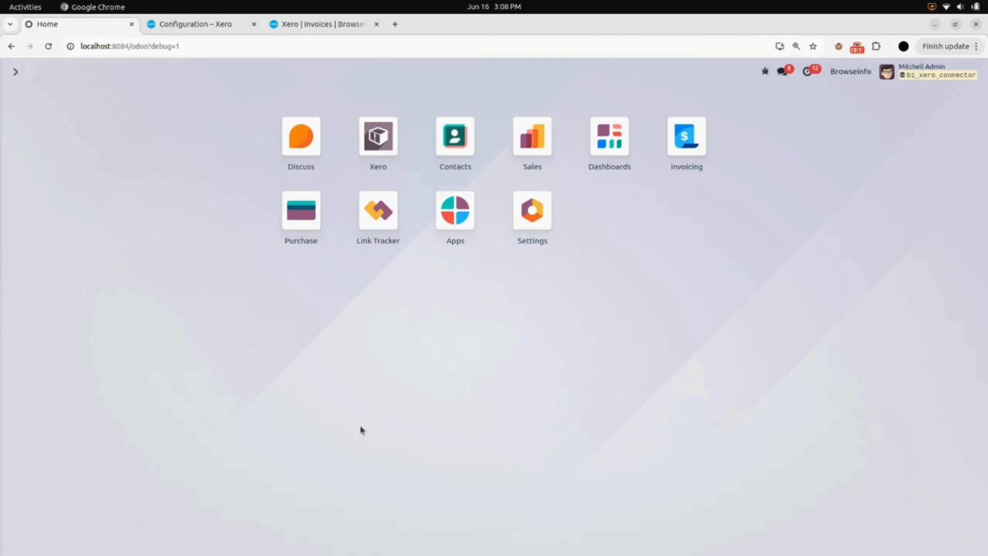